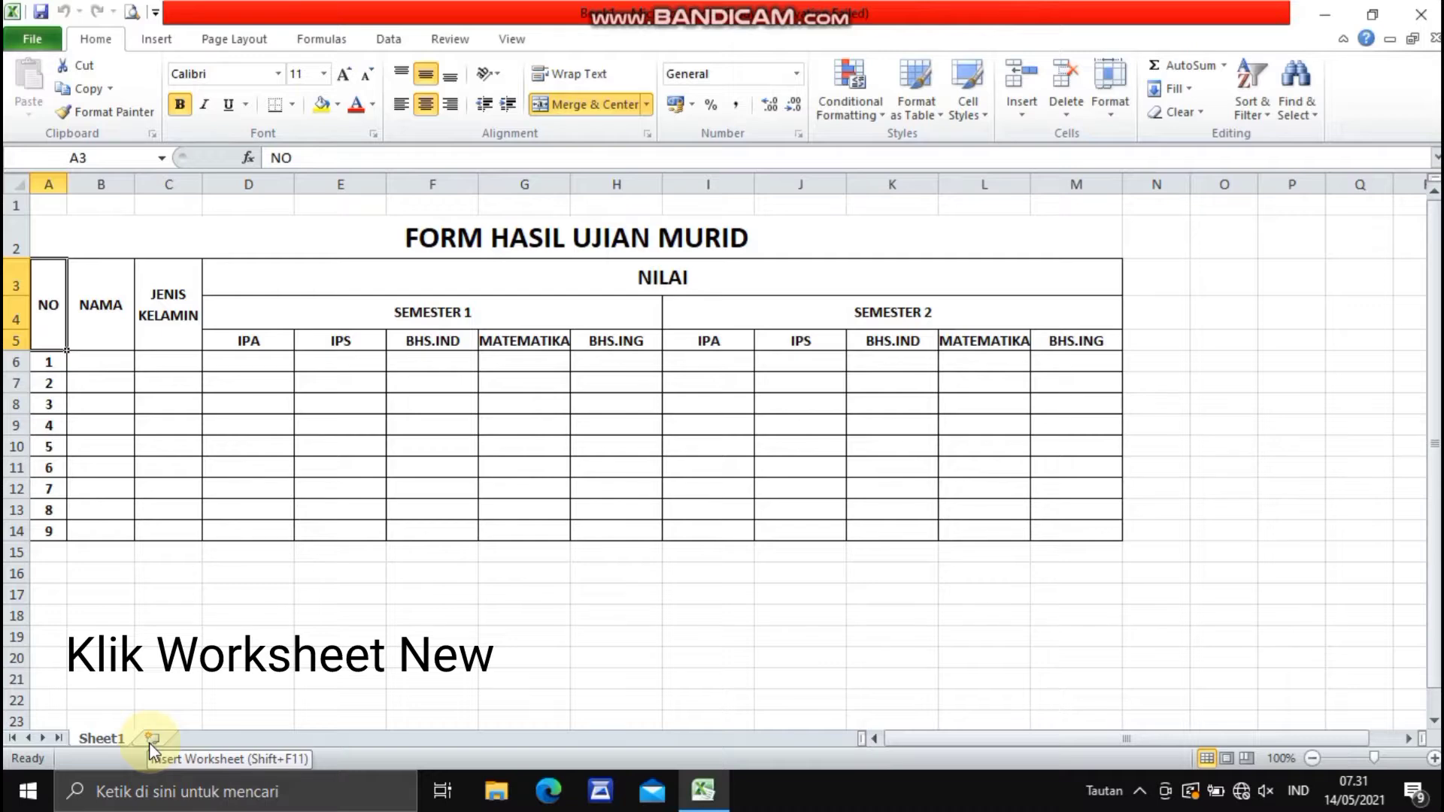
# - Insert a new worksheet and enter the title FORM HASIL UJIAN MURID in cell A2
pyautogui.click(150, 741)
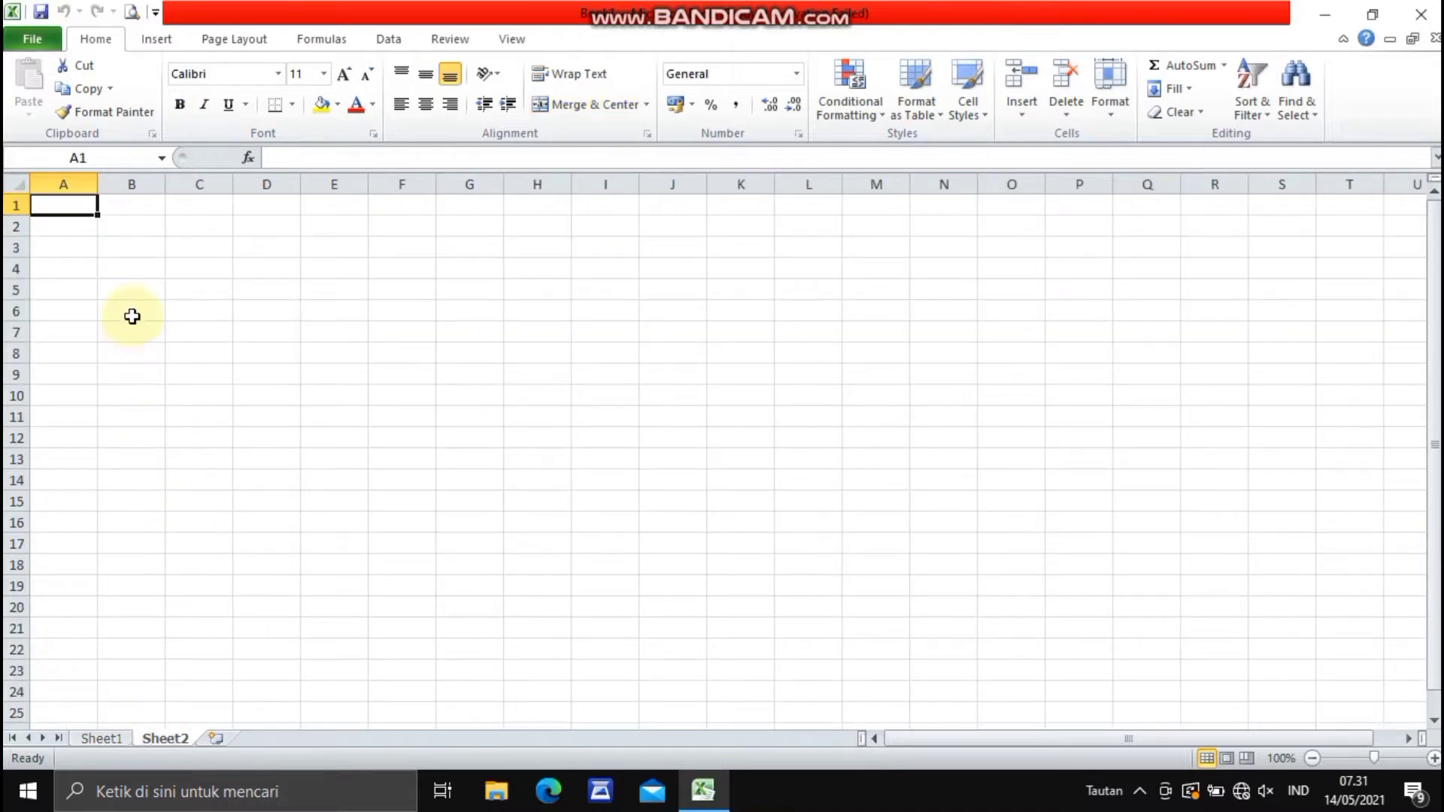
pyautogui.click(88, 226)
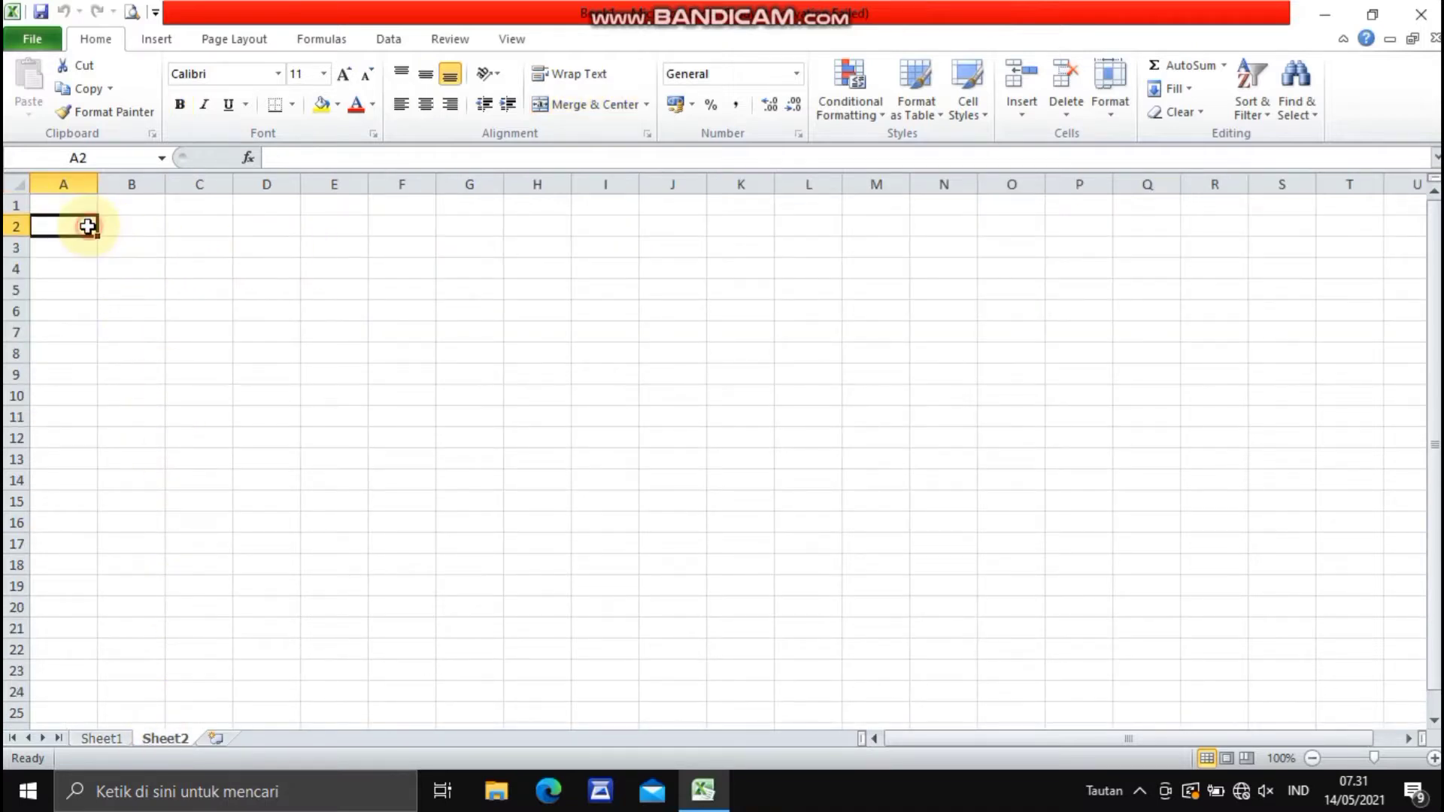
pyautogui.write('f')
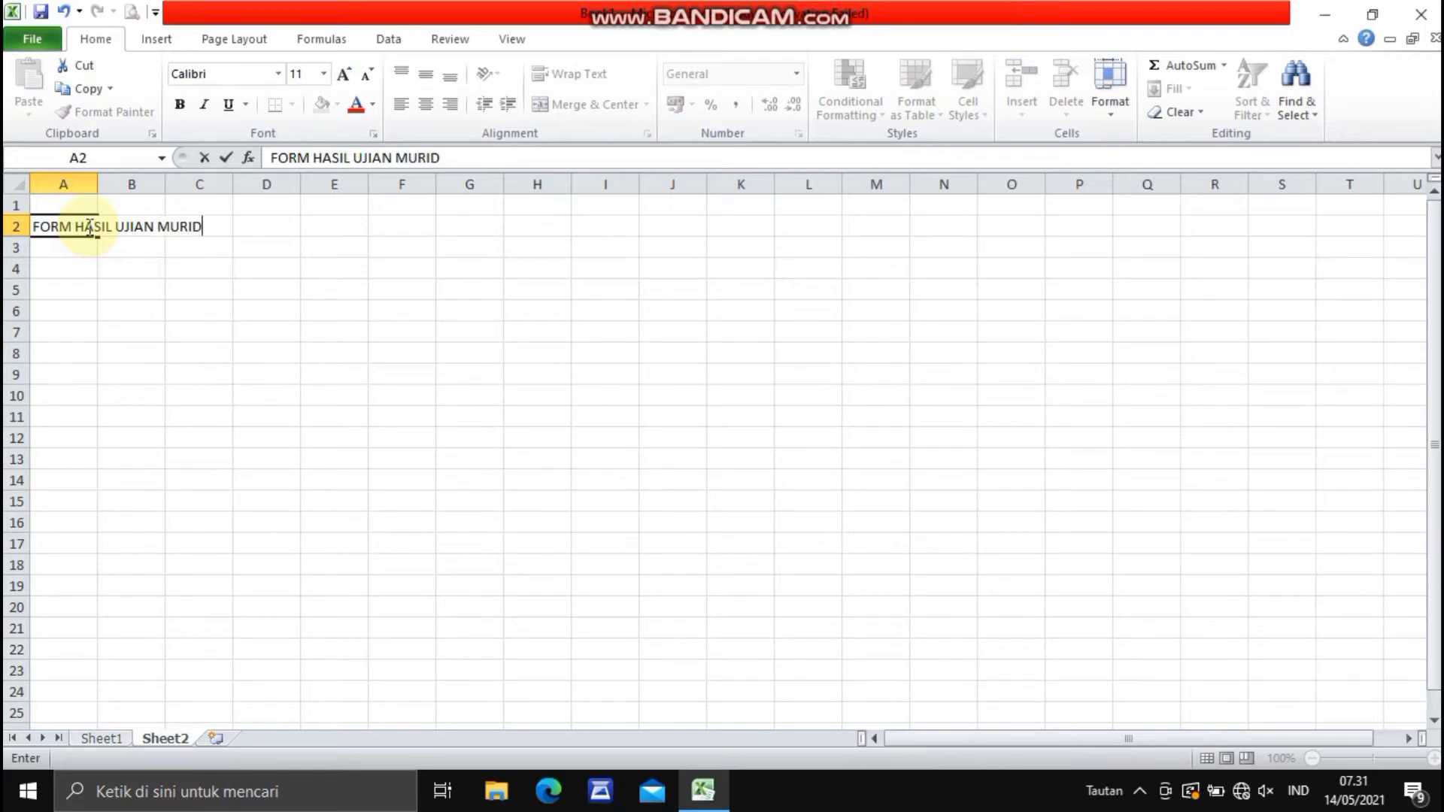
pyautogui.click(147, 735)
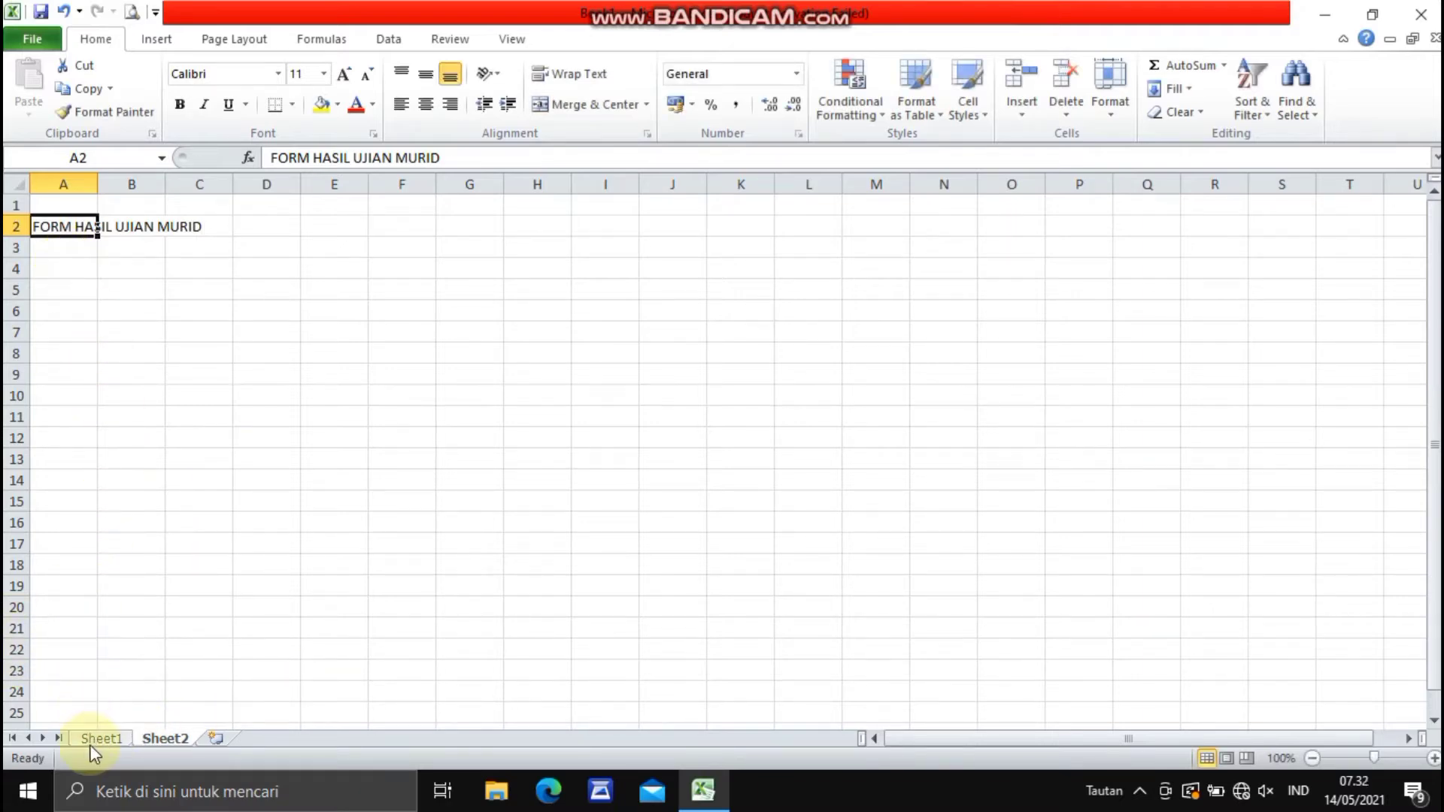
# - Enter the column headers NO, NAMA and JENIS KELAMIN in cells A3, B3 and C3
pyautogui.click(71, 255)
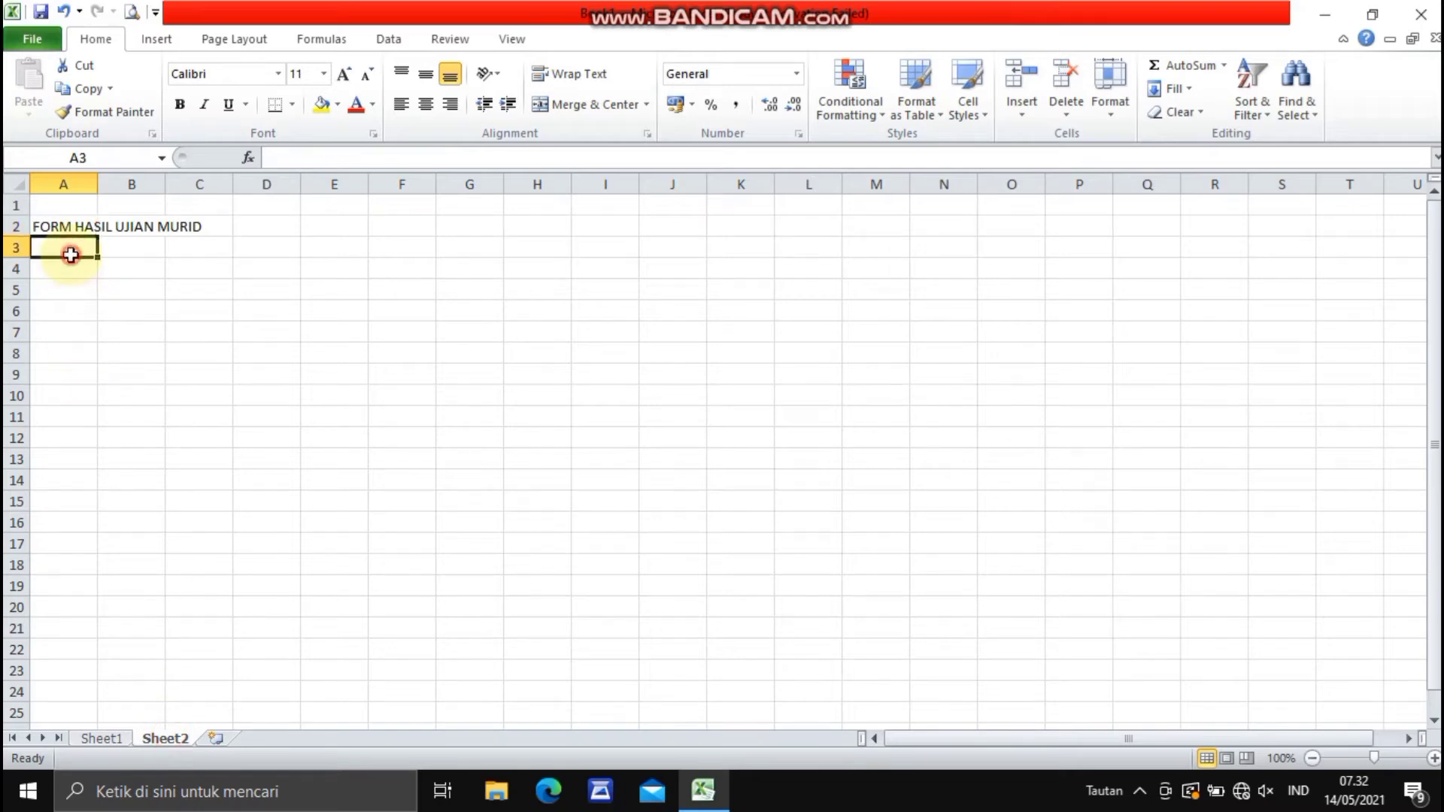
pyautogui.write('NO')
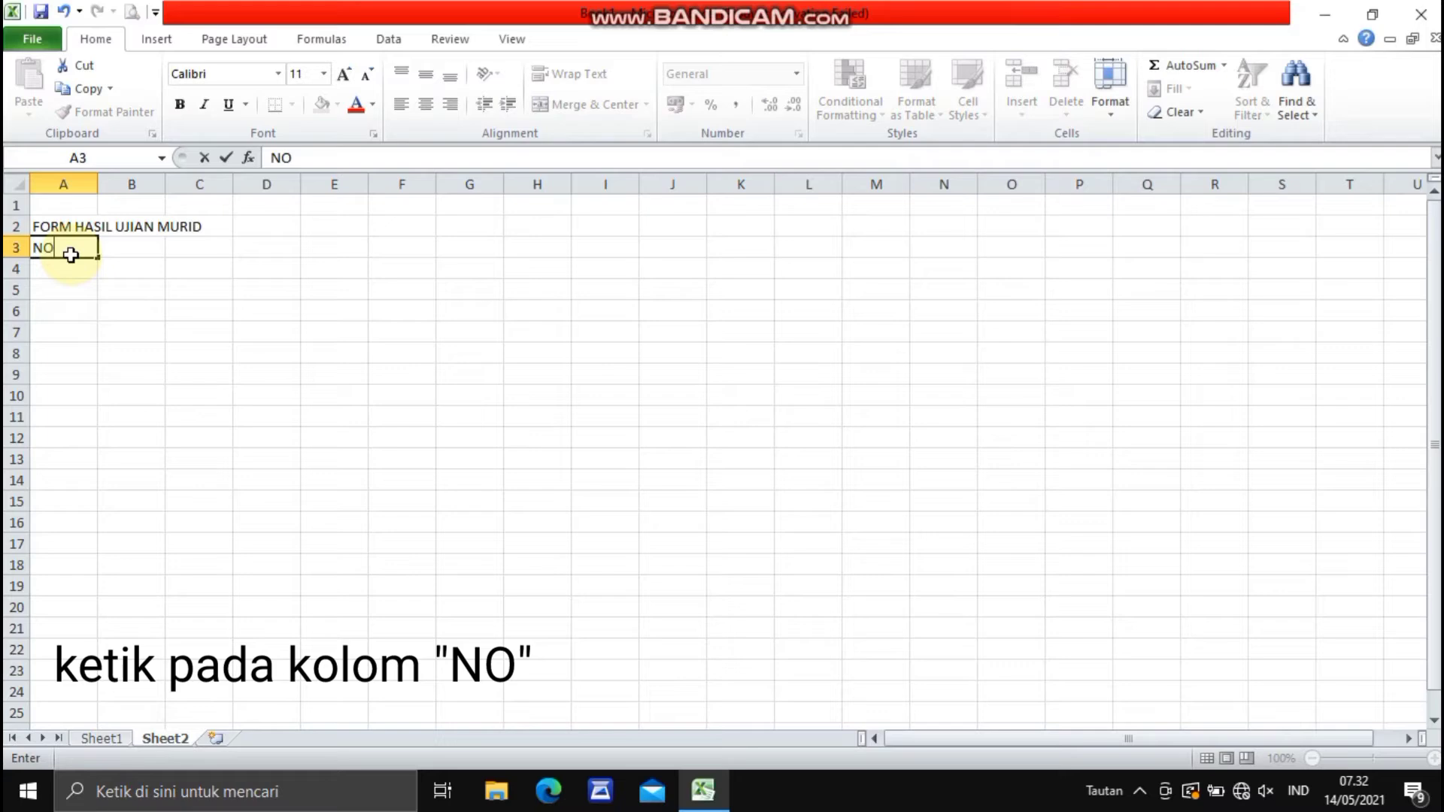
pyautogui.press('Tab')
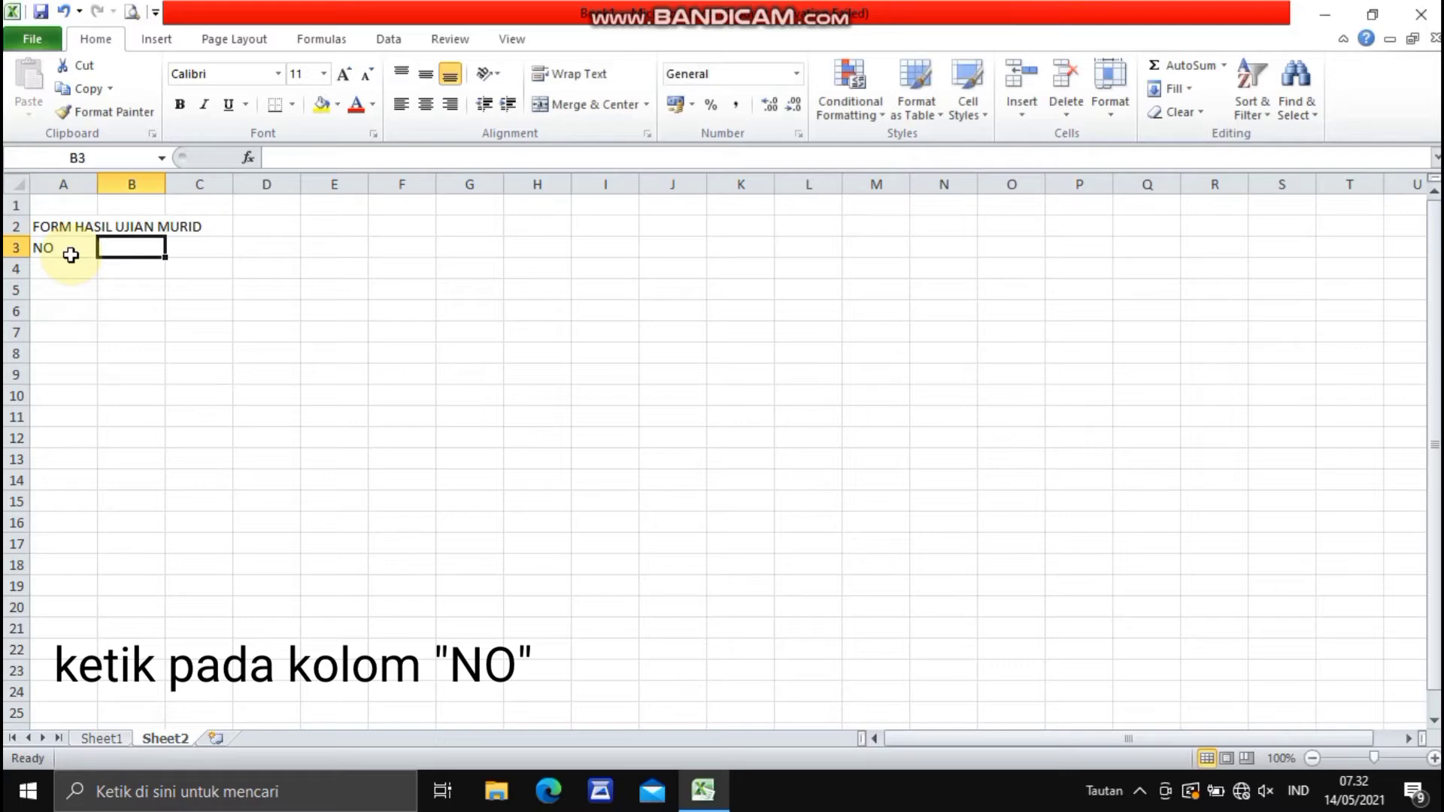
pyautogui.write('NAMA')
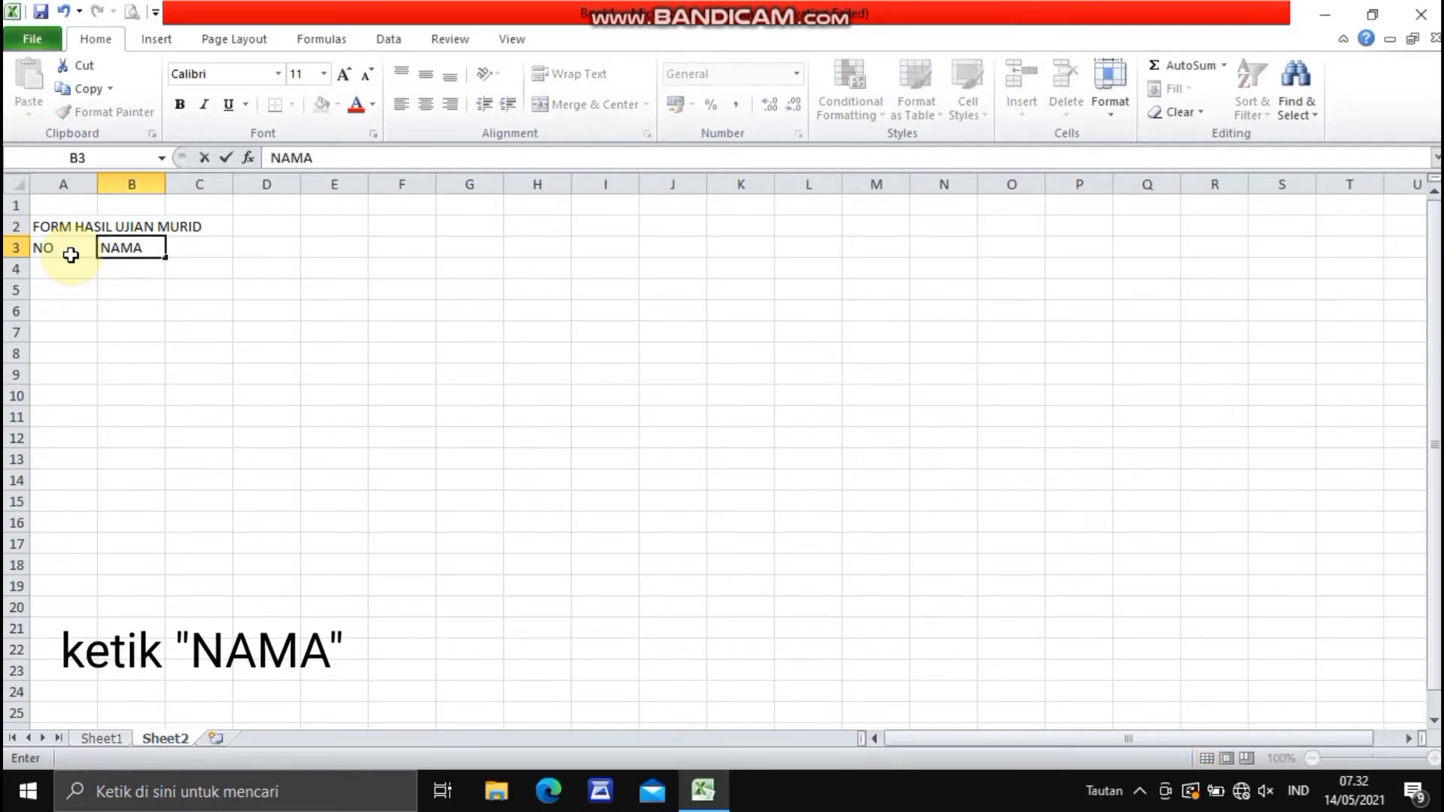
pyautogui.press('Tab')
pyautogui.write('JE')
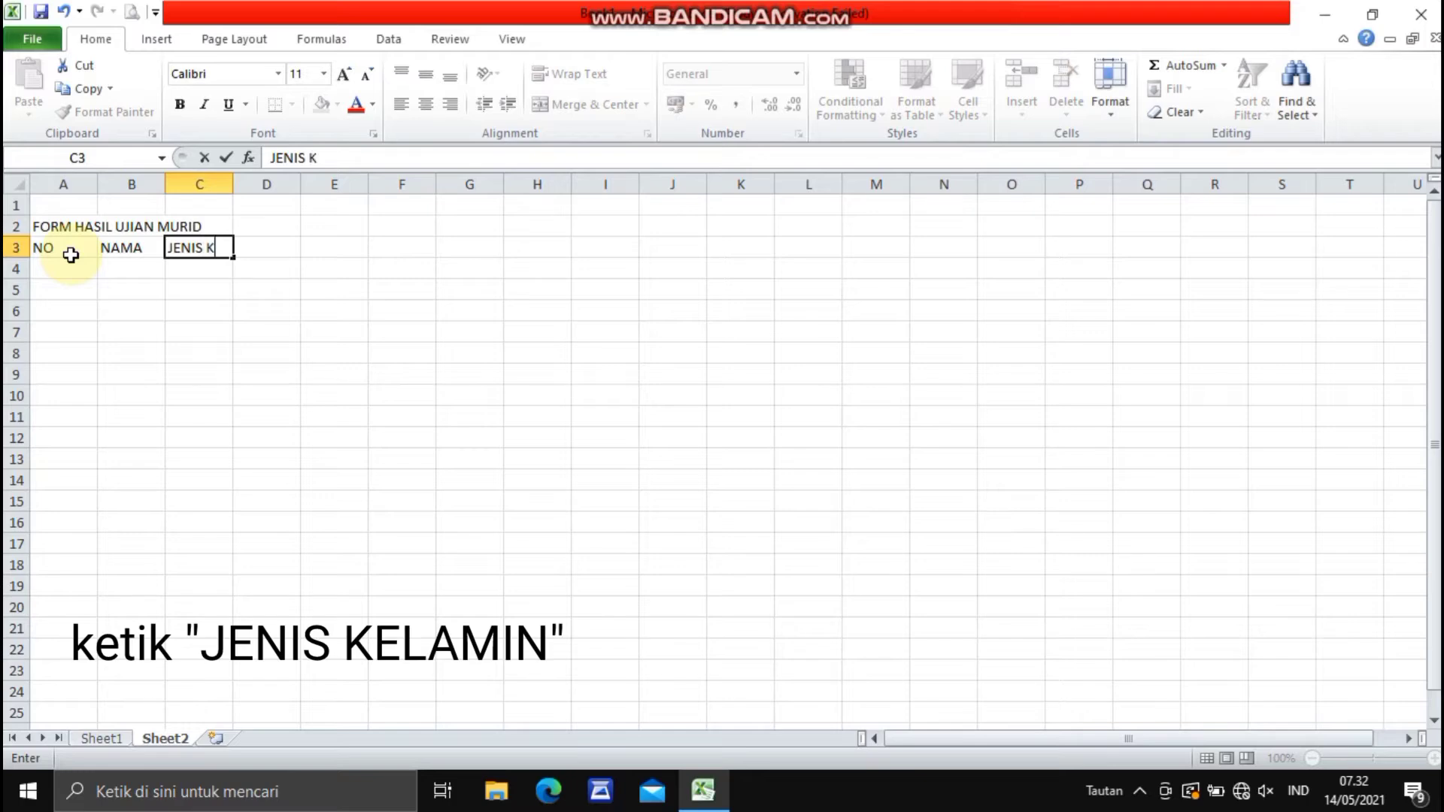
pyautogui.write('NIS KELAMIN')
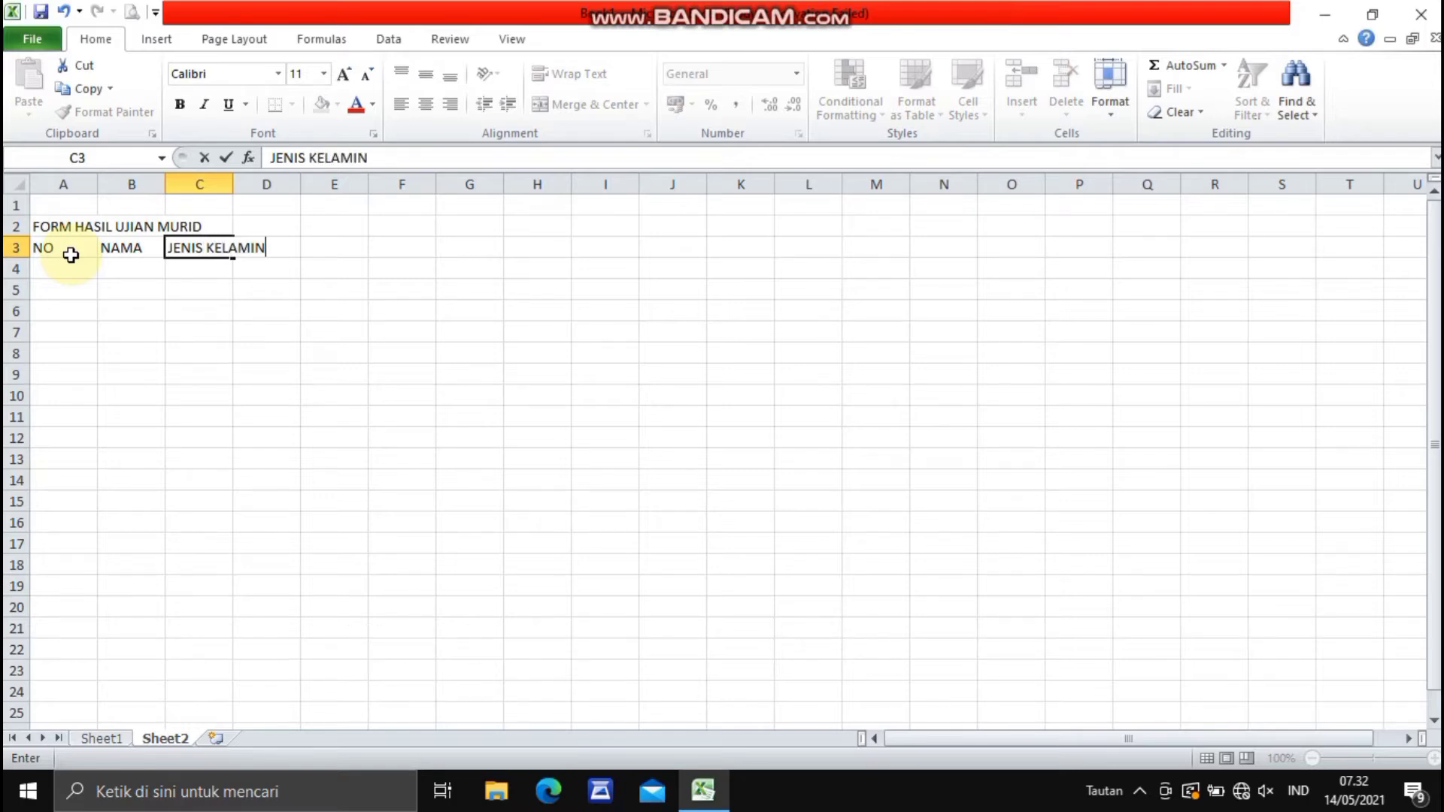
# - Enter the header NILAI in cell E3
pyautogui.click(286, 247)
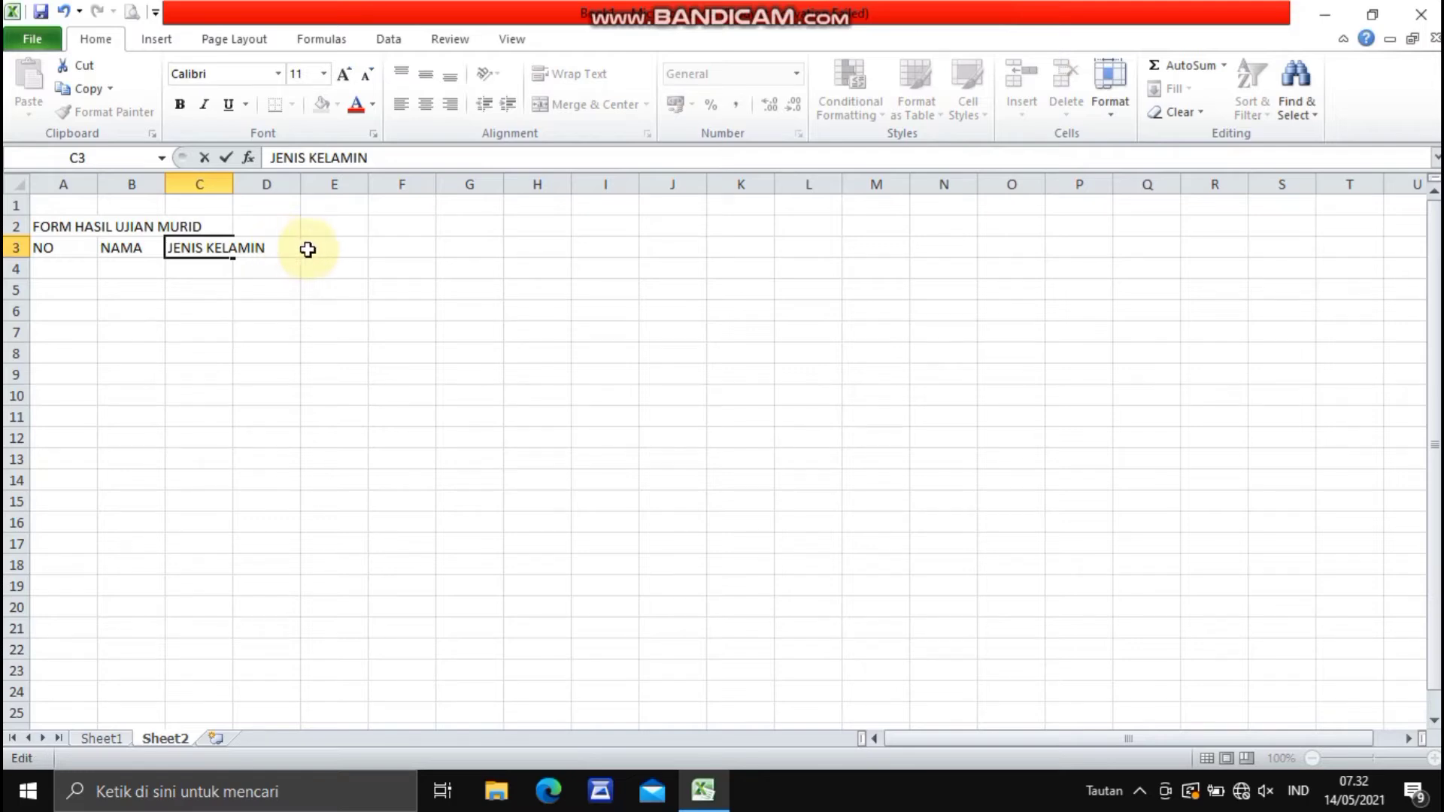
pyautogui.click(326, 247)
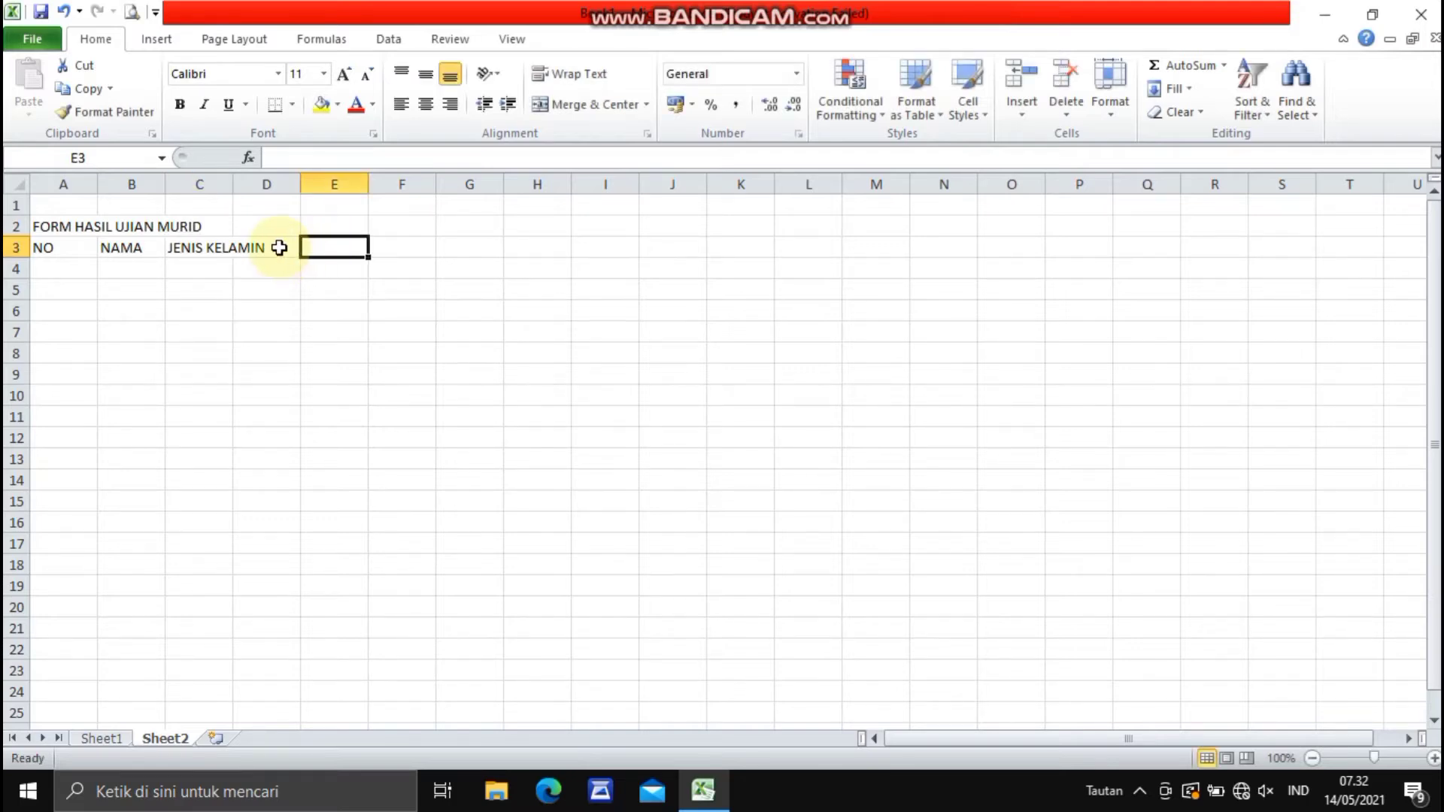
pyautogui.click(281, 248)
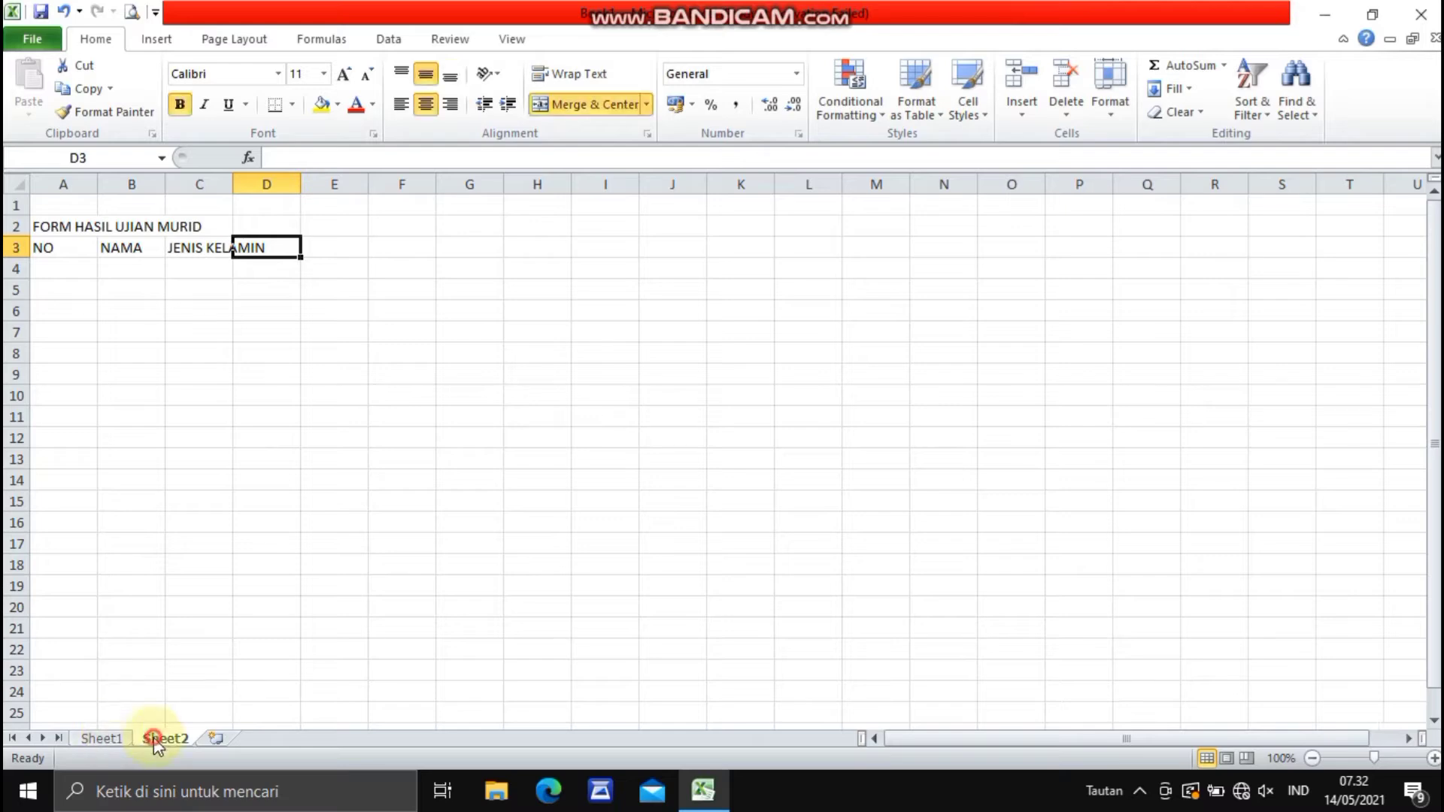
pyautogui.click(399, 246)
pyautogui.click(349, 244)
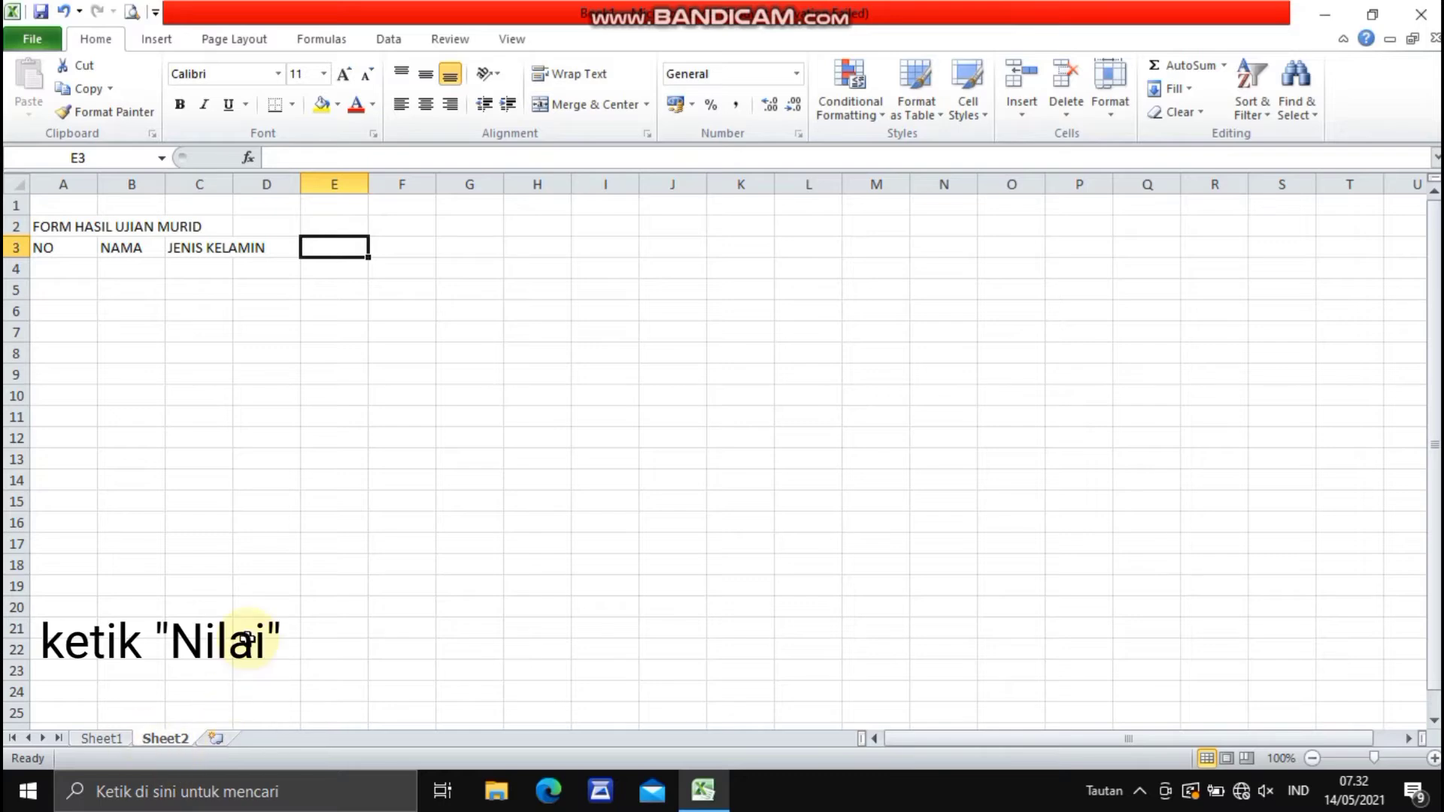
pyautogui.write('NILAI')
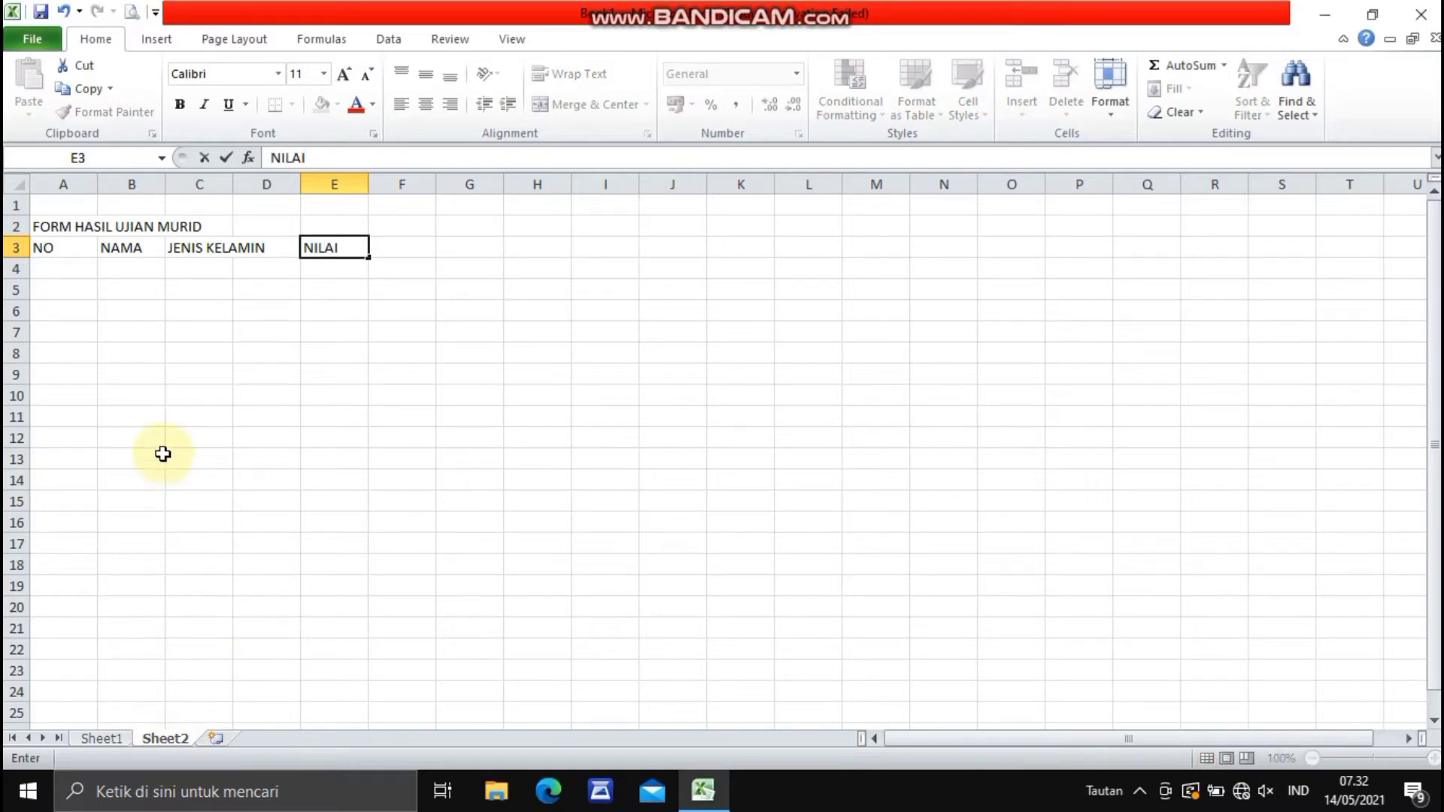
pyautogui.click(145, 727)
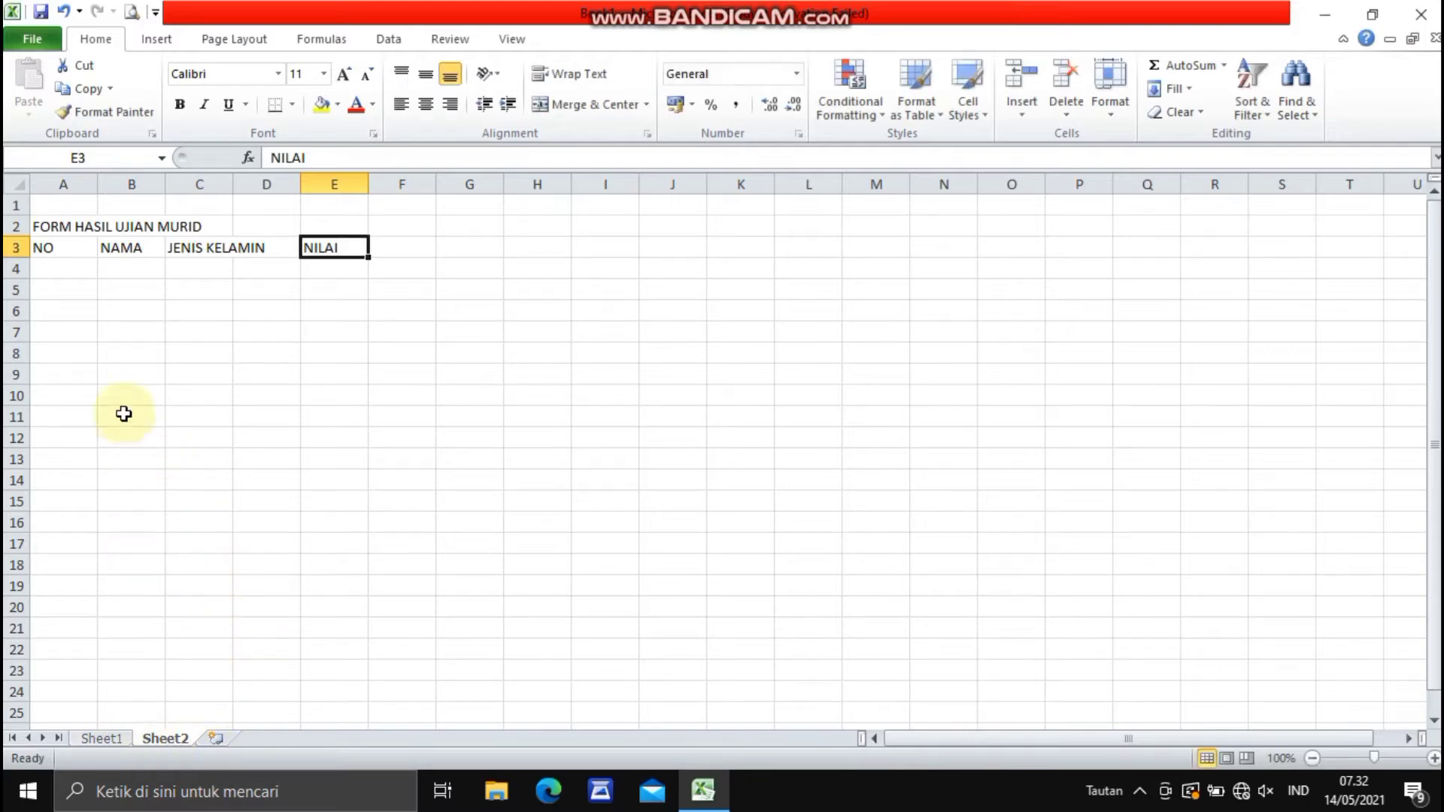
# - Merge and center A3:A5 with middle alignment for the NO header, and narrow column A to suit it
pyautogui.click(52, 248)
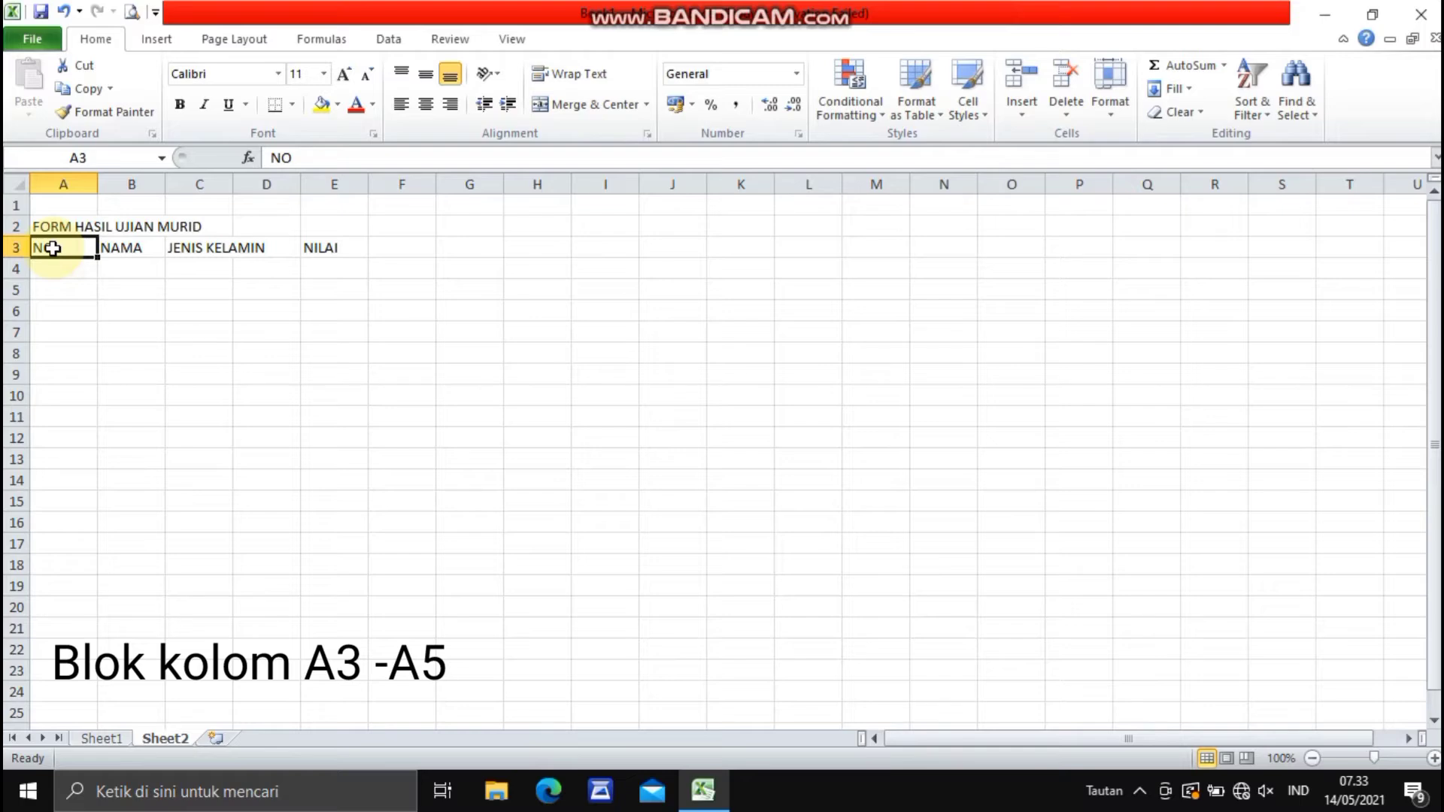
pyautogui.moveTo(54, 258); pyautogui.dragTo(54, 278)
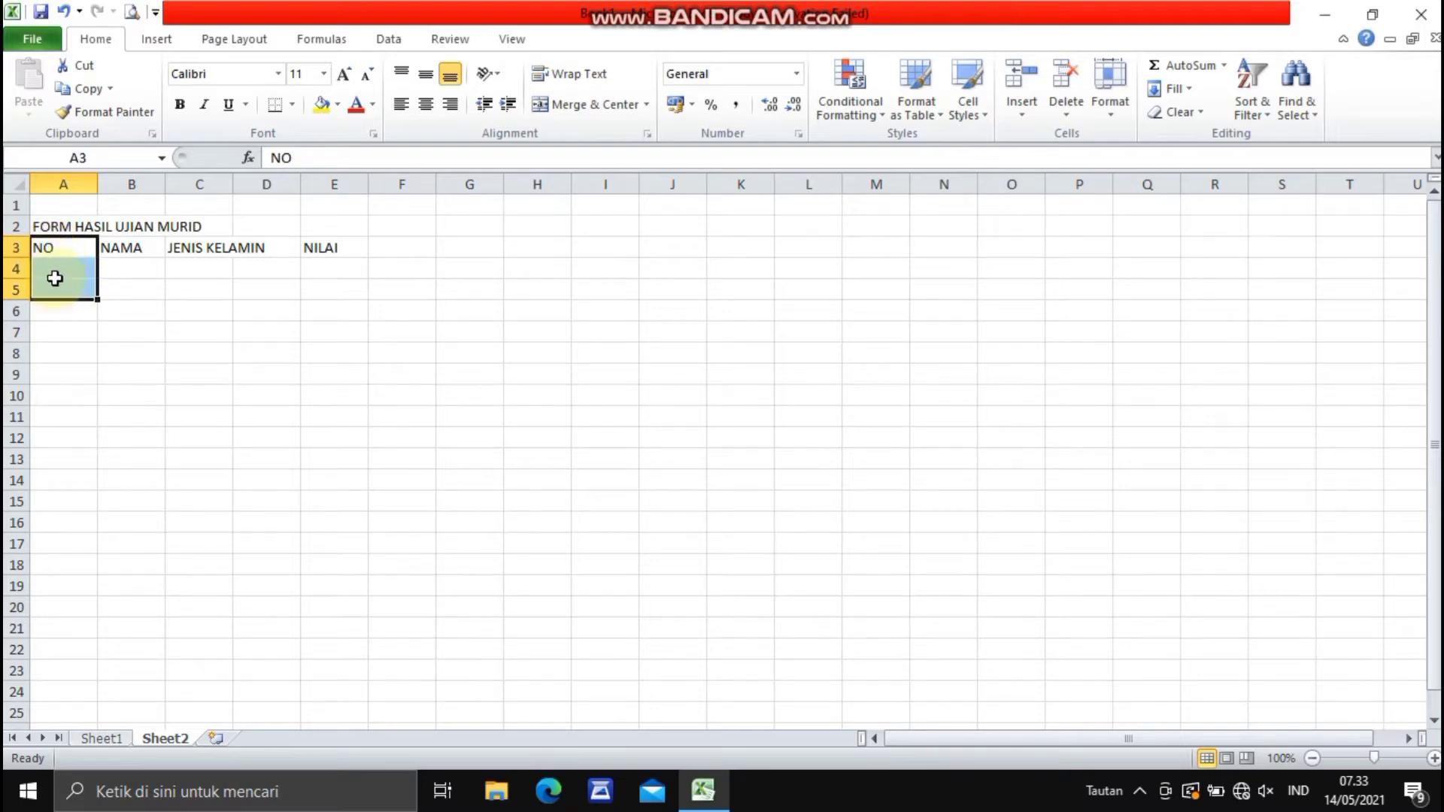
pyautogui.click(570, 104)
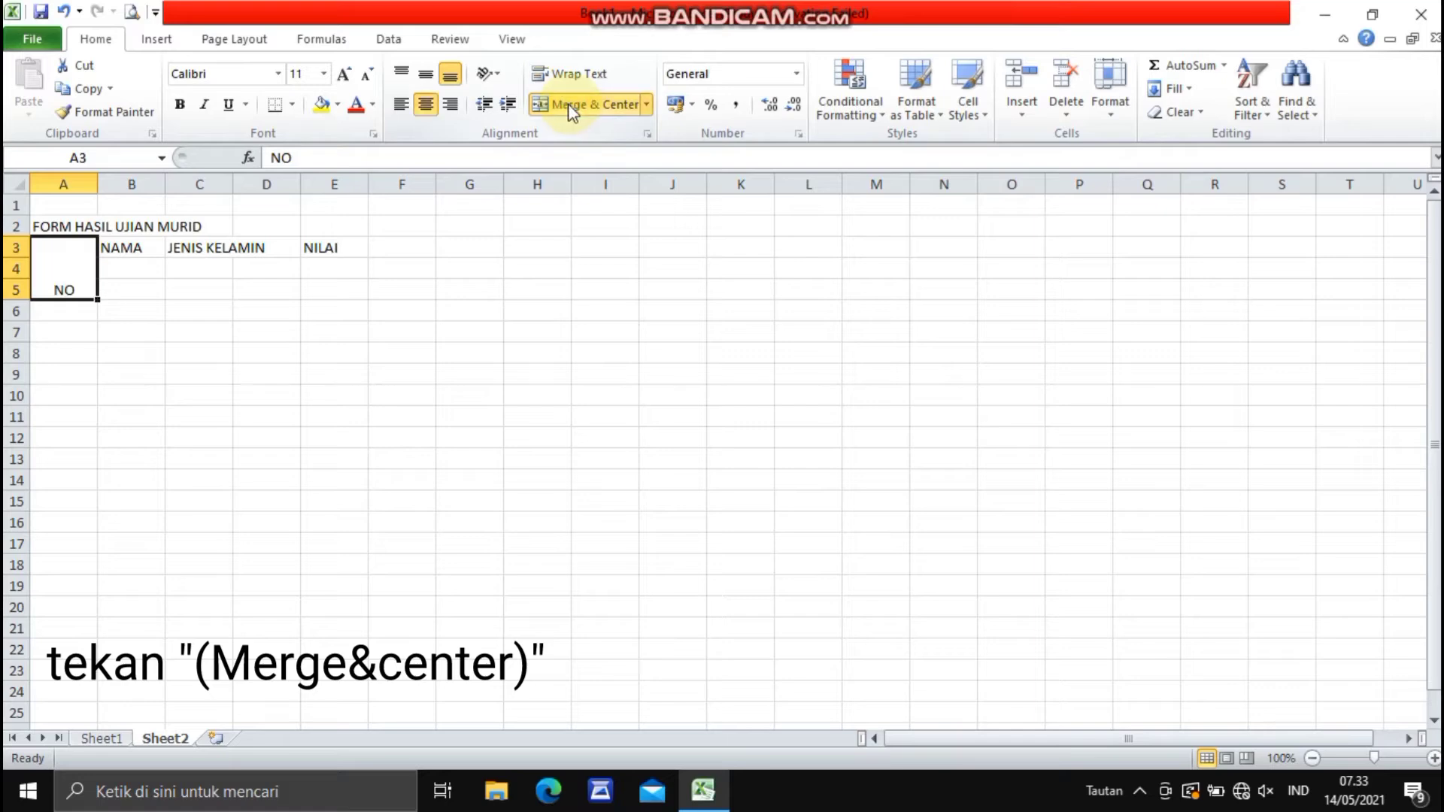
pyautogui.click(427, 78)
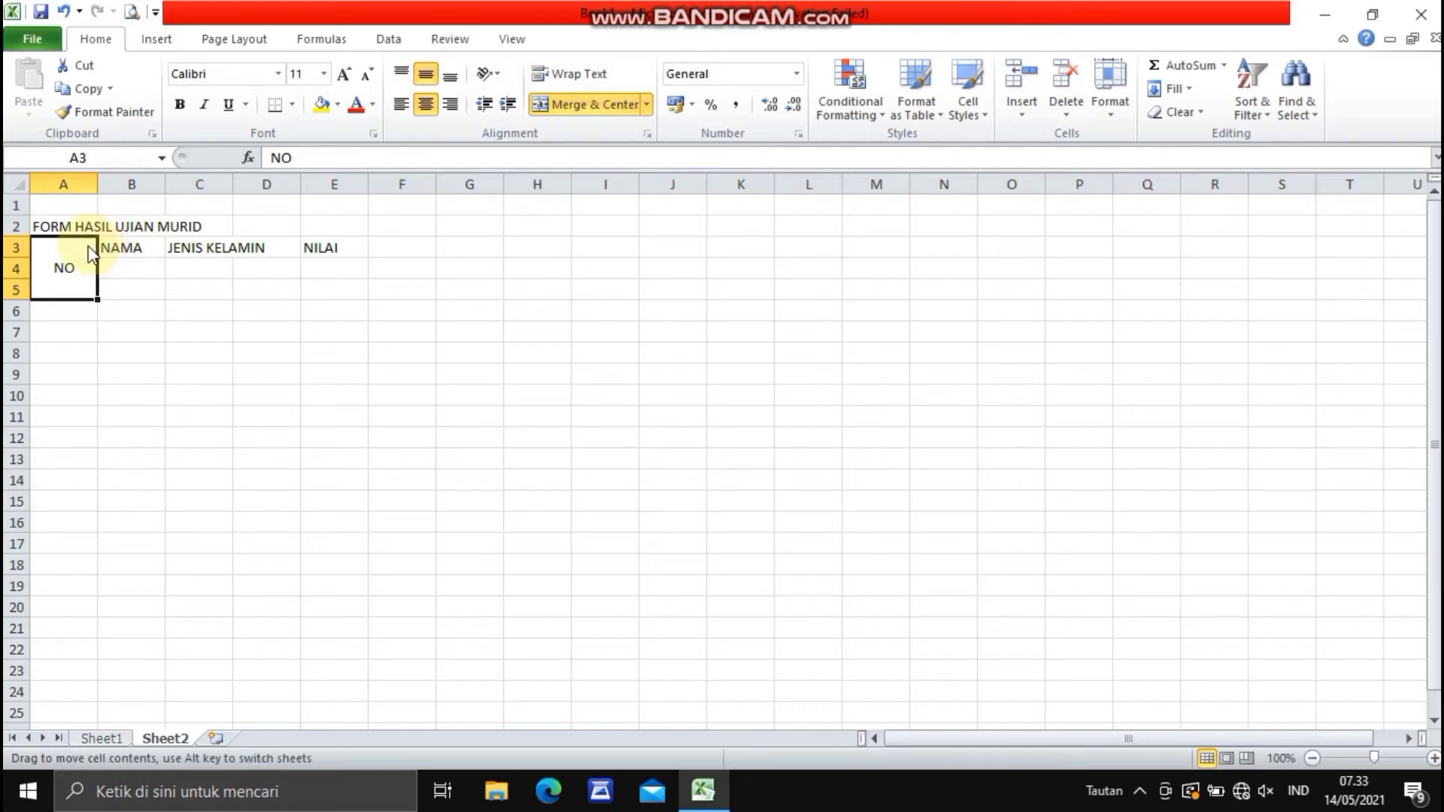
pyautogui.moveTo(94, 191); pyautogui.dragTo(71, 191)
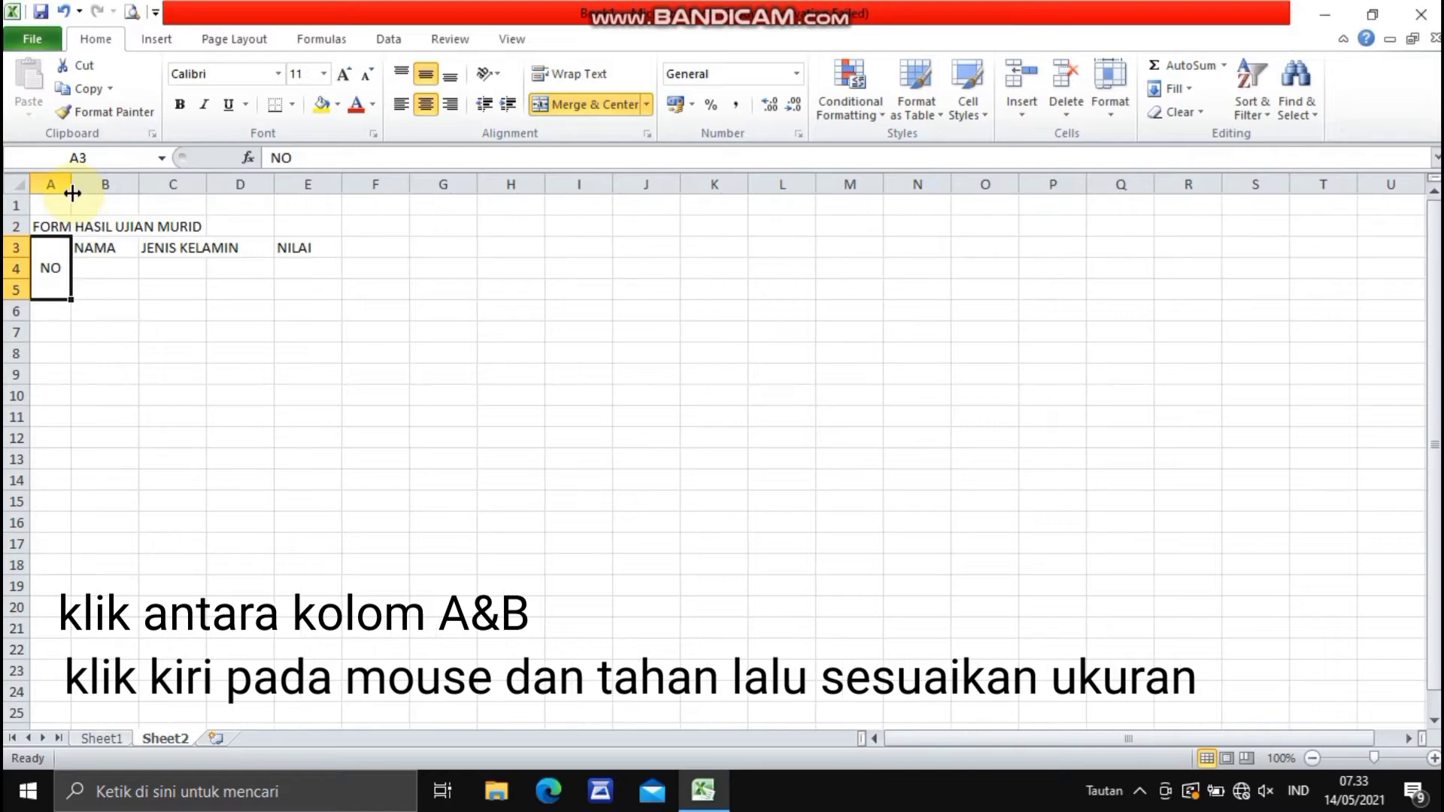
# - Merge and center B3:B5 with middle alignment for the NAMA header, and widen column B
pyautogui.click(110, 249)
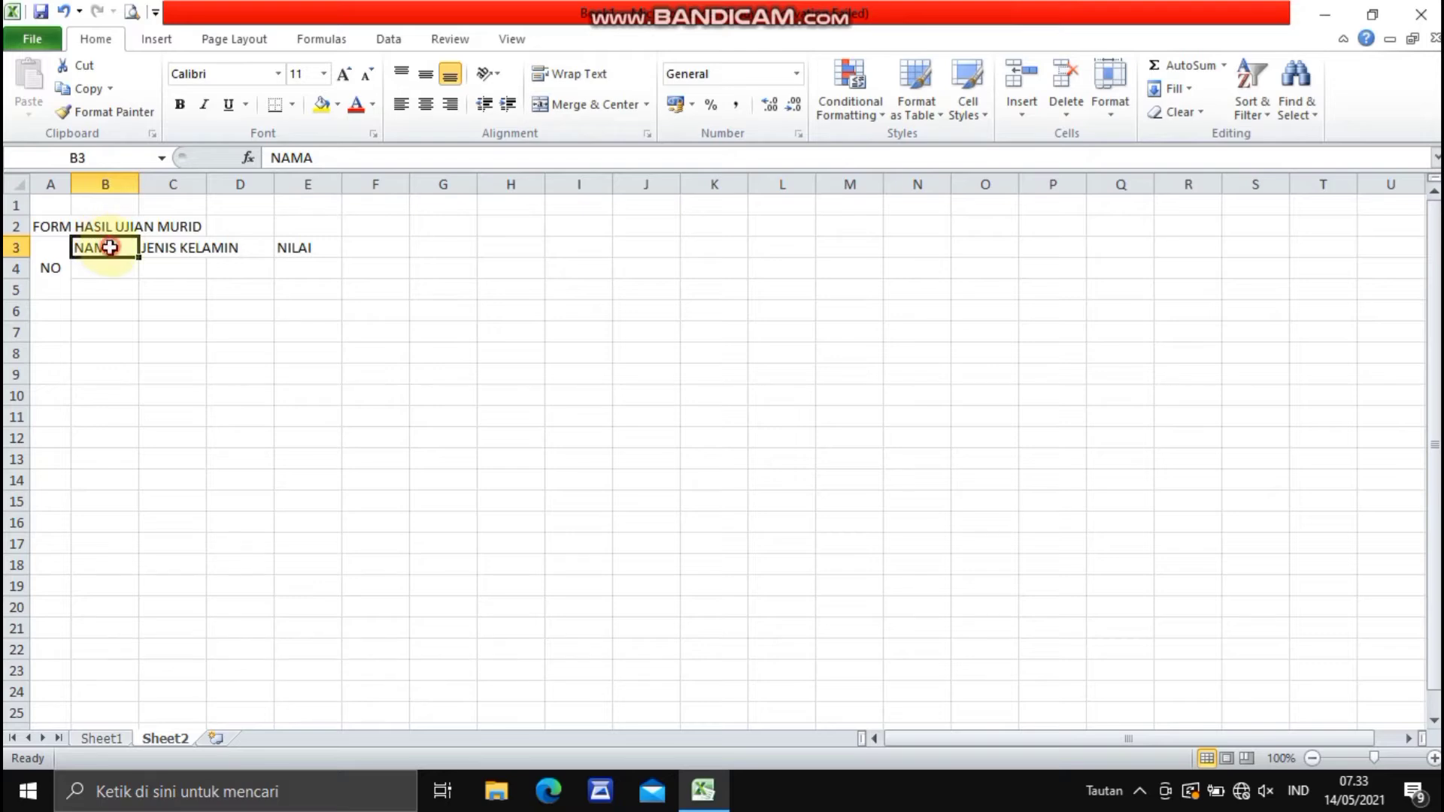
pyautogui.moveTo(109, 248); pyautogui.dragTo(107, 281)
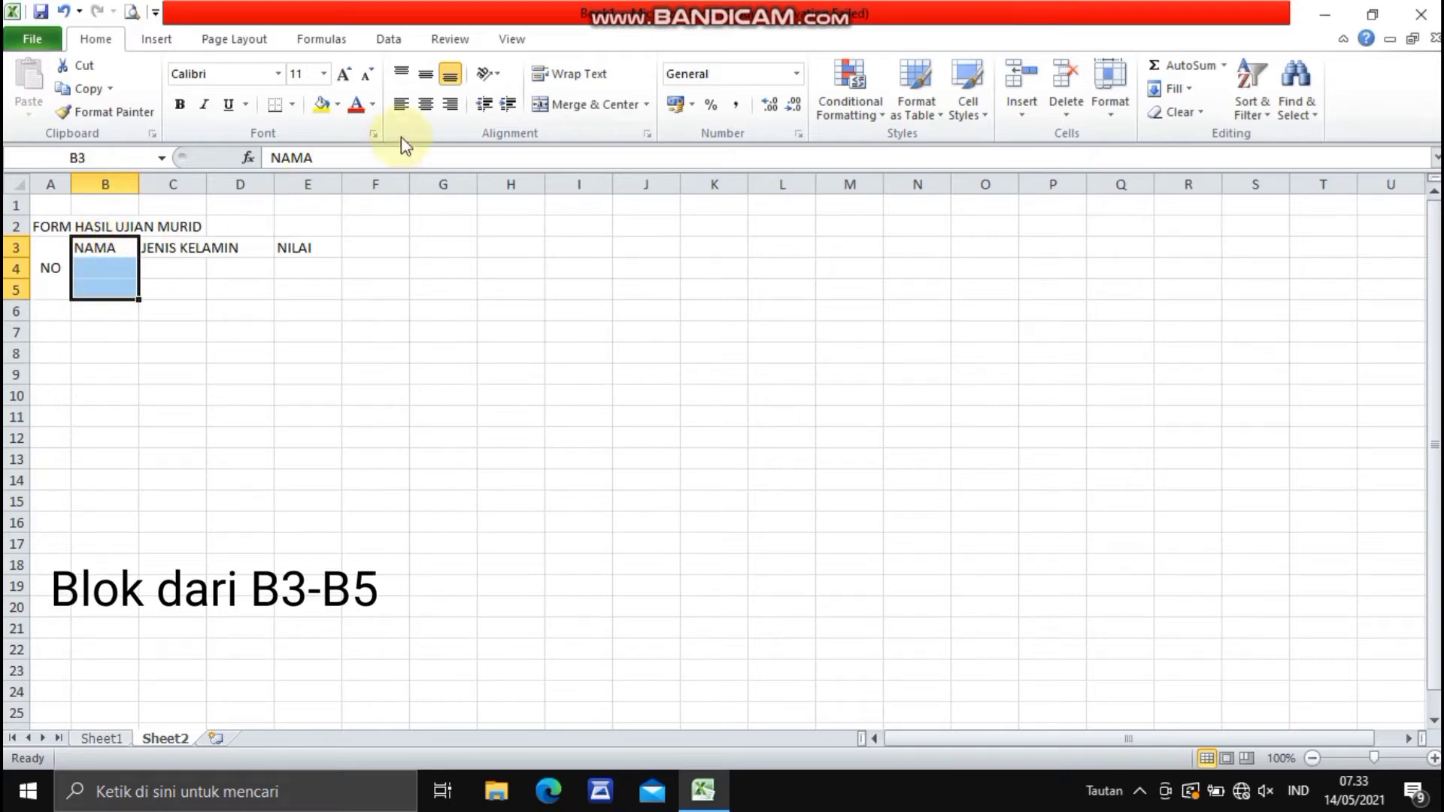
pyautogui.click(594, 106)
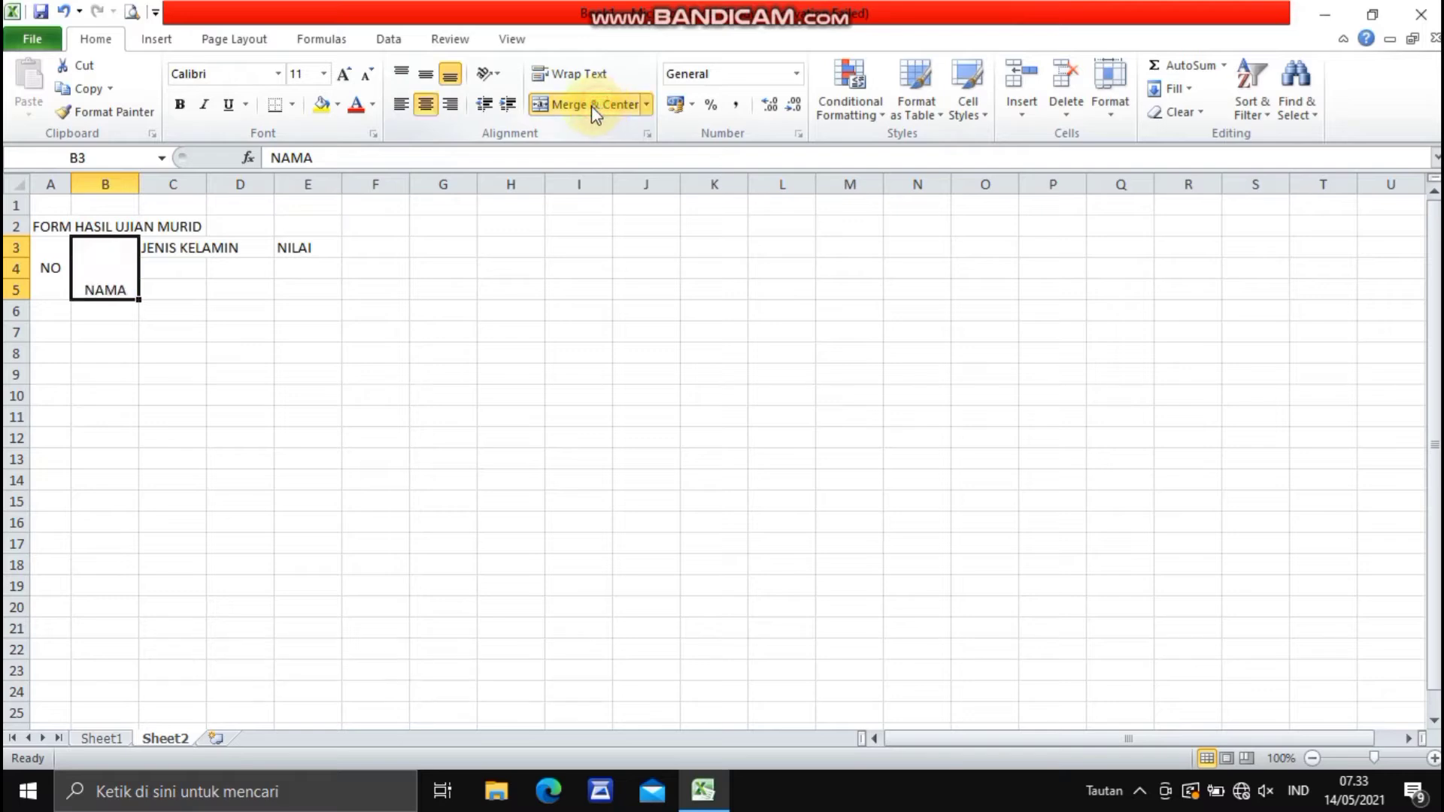
pyautogui.click(426, 76)
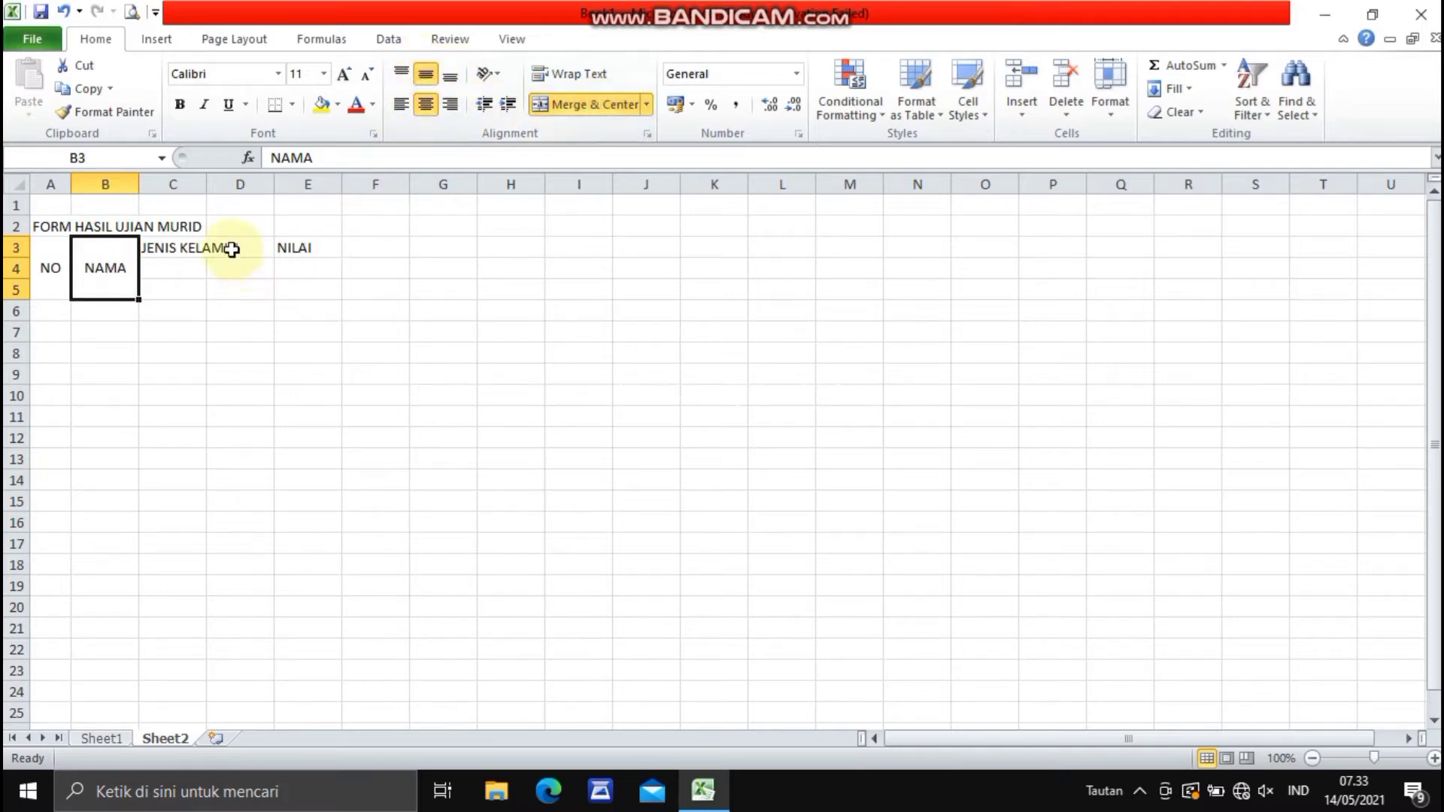
pyautogui.moveTo(139, 184); pyautogui.dragTo(181, 185)
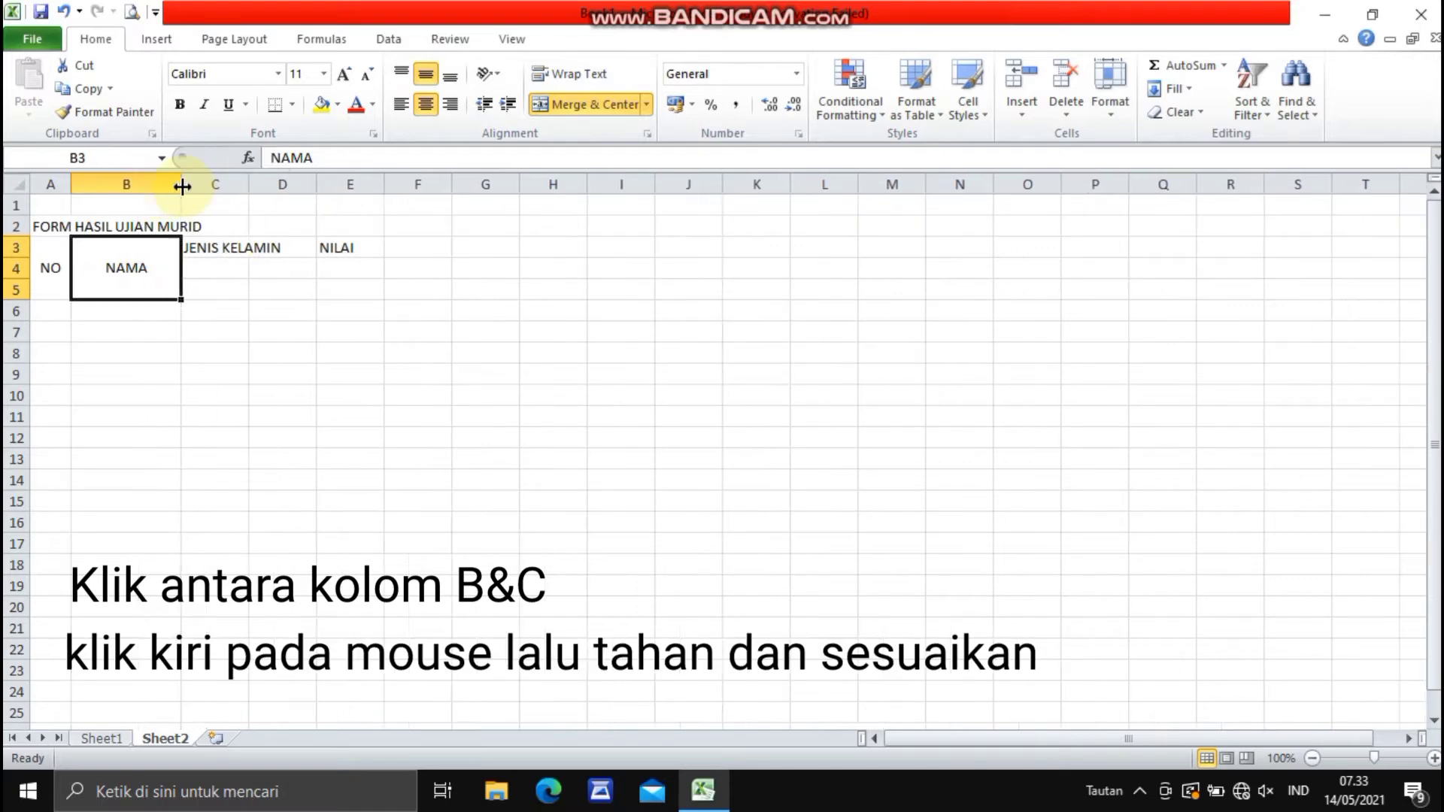
# - Merge C3:C5 for the JENIS KELAMIN header, with wrapped text centered horizontally and vertically
pyautogui.click(236, 245)
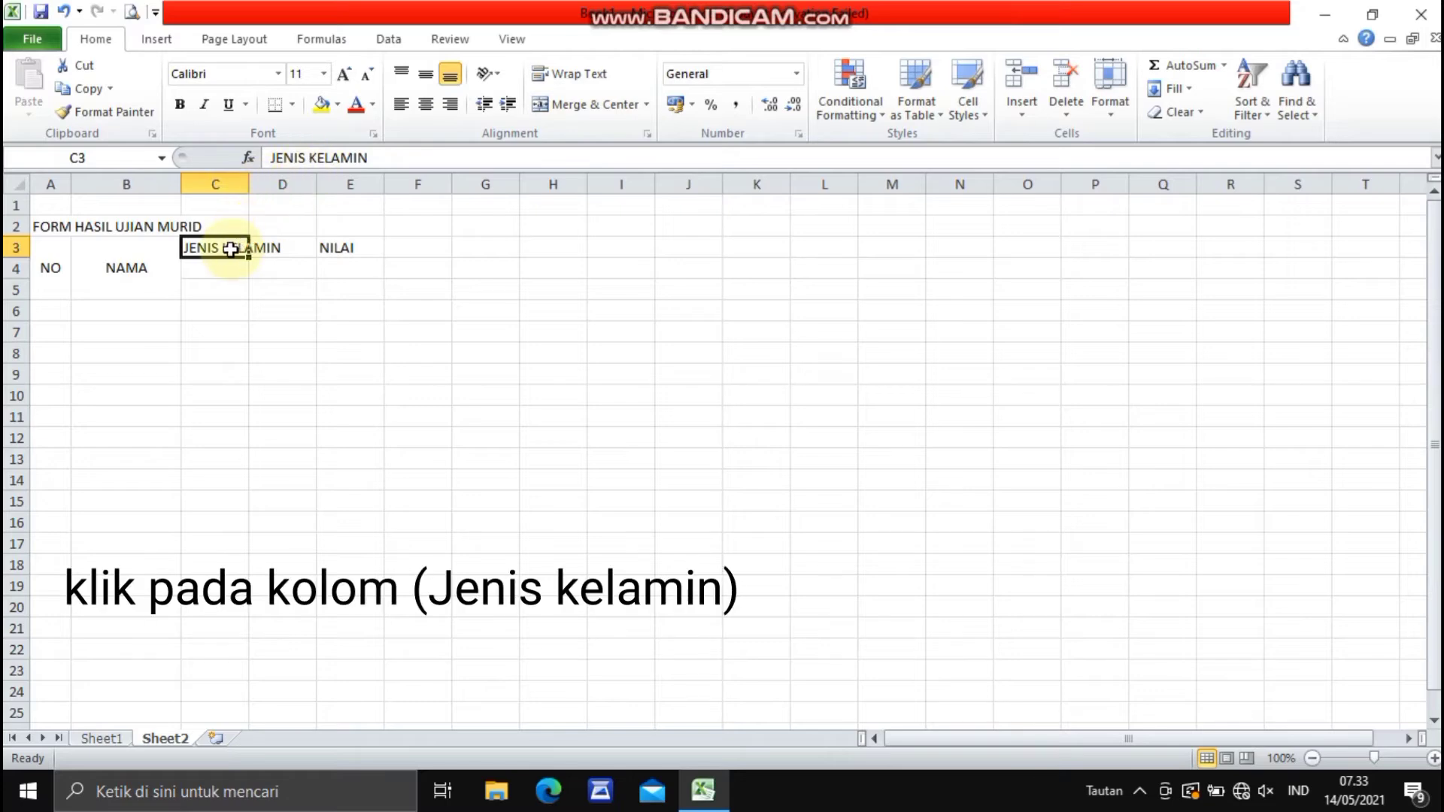
pyautogui.moveTo(229, 248); pyautogui.dragTo(233, 283)
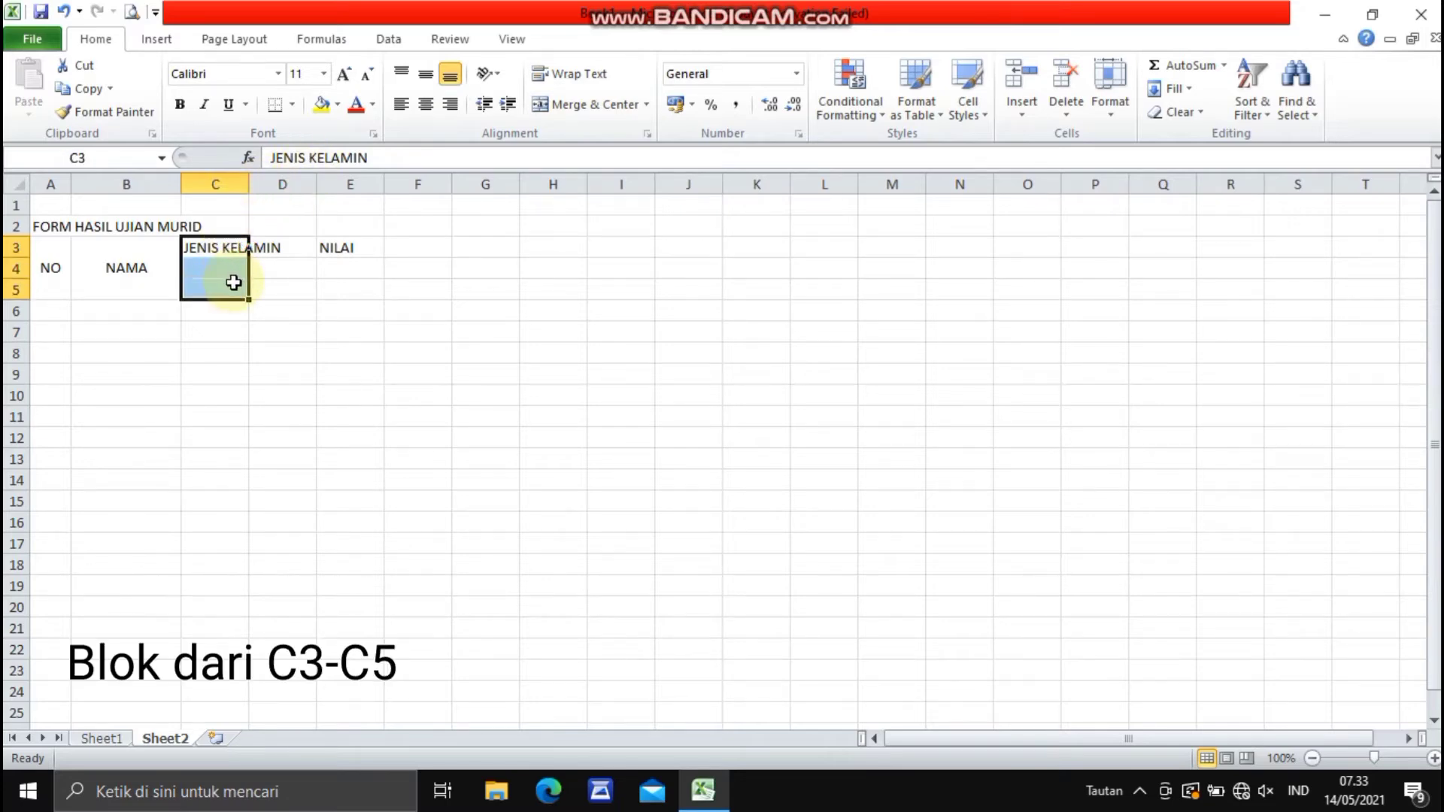
pyautogui.click(430, 78)
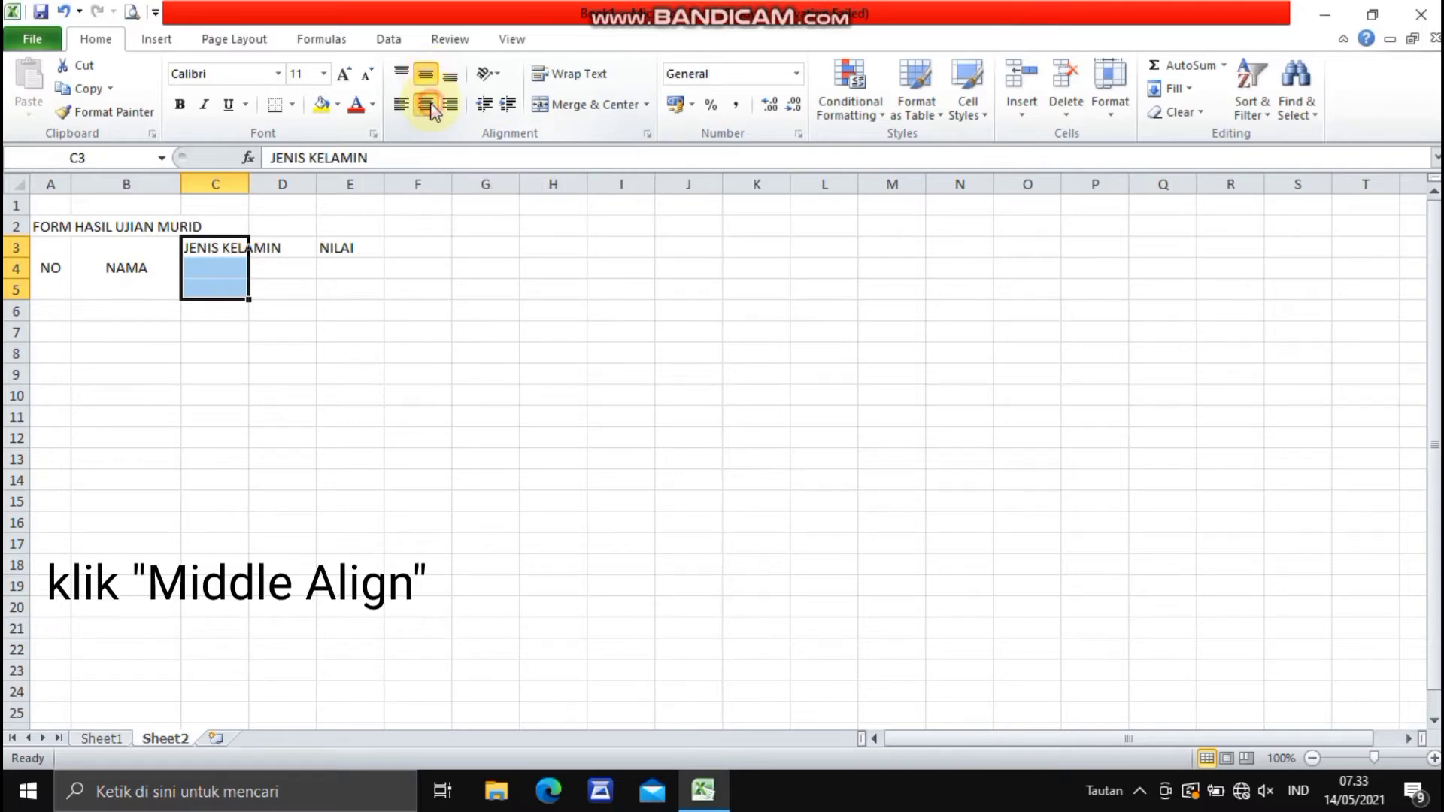
pyautogui.click(431, 104)
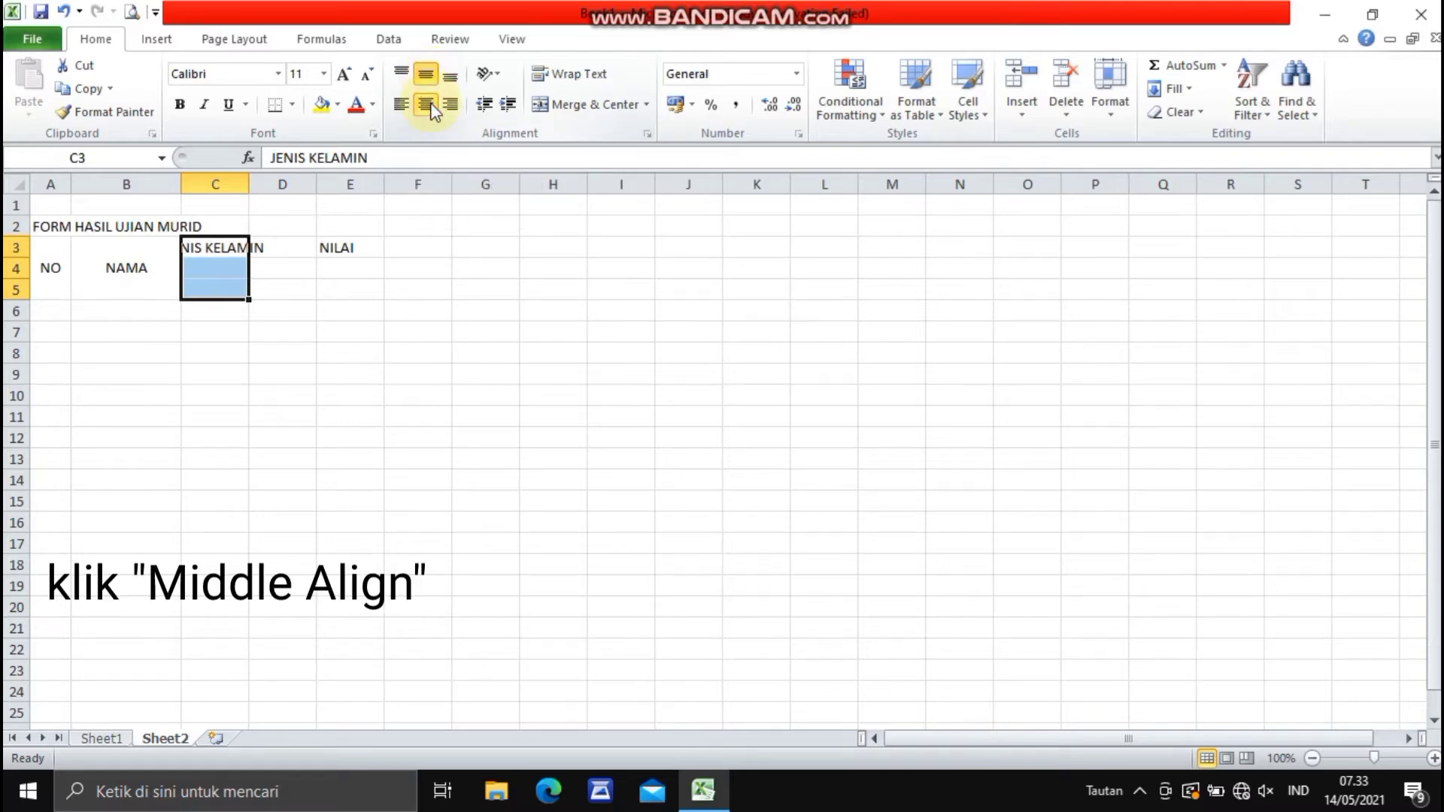
pyautogui.click(606, 76)
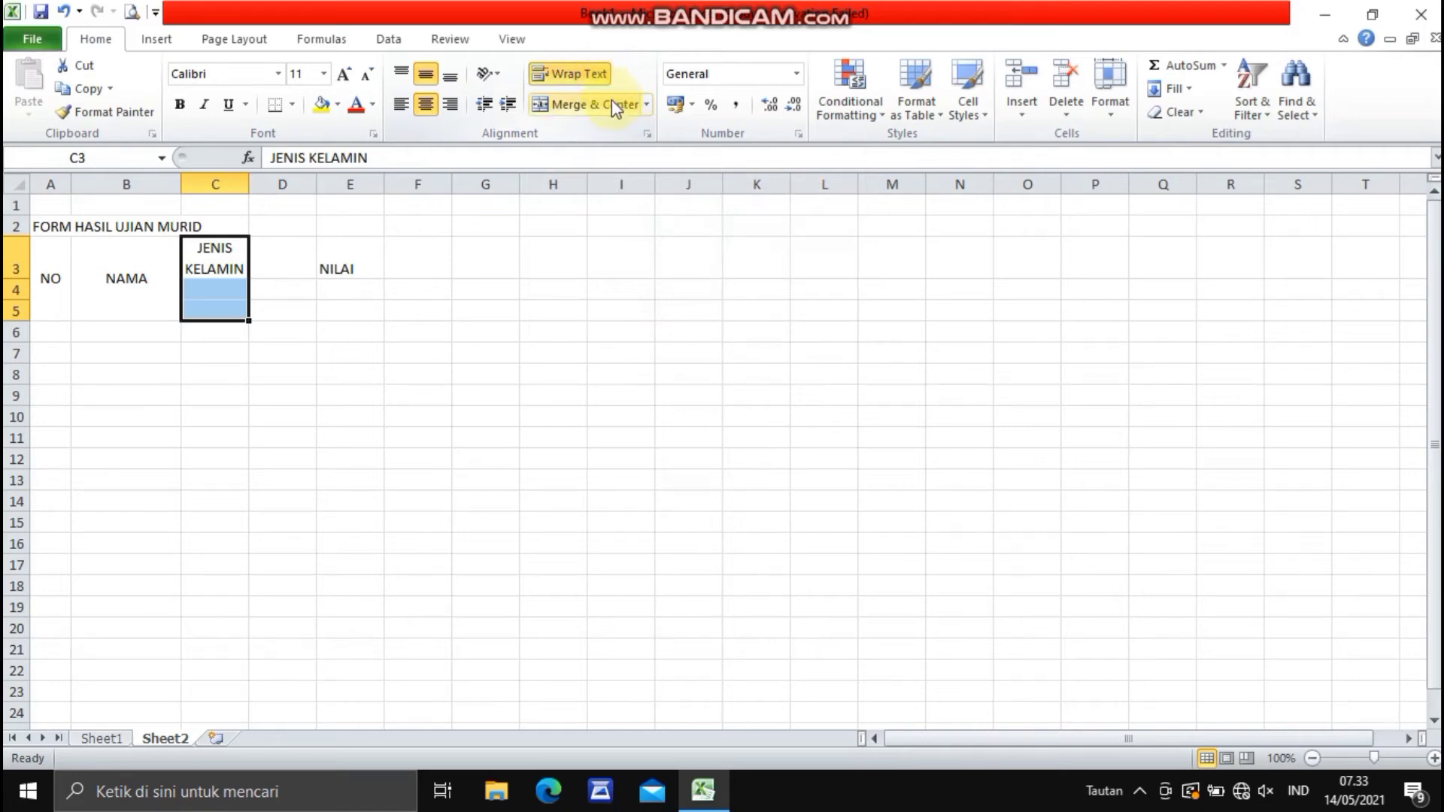
pyautogui.click(607, 102)
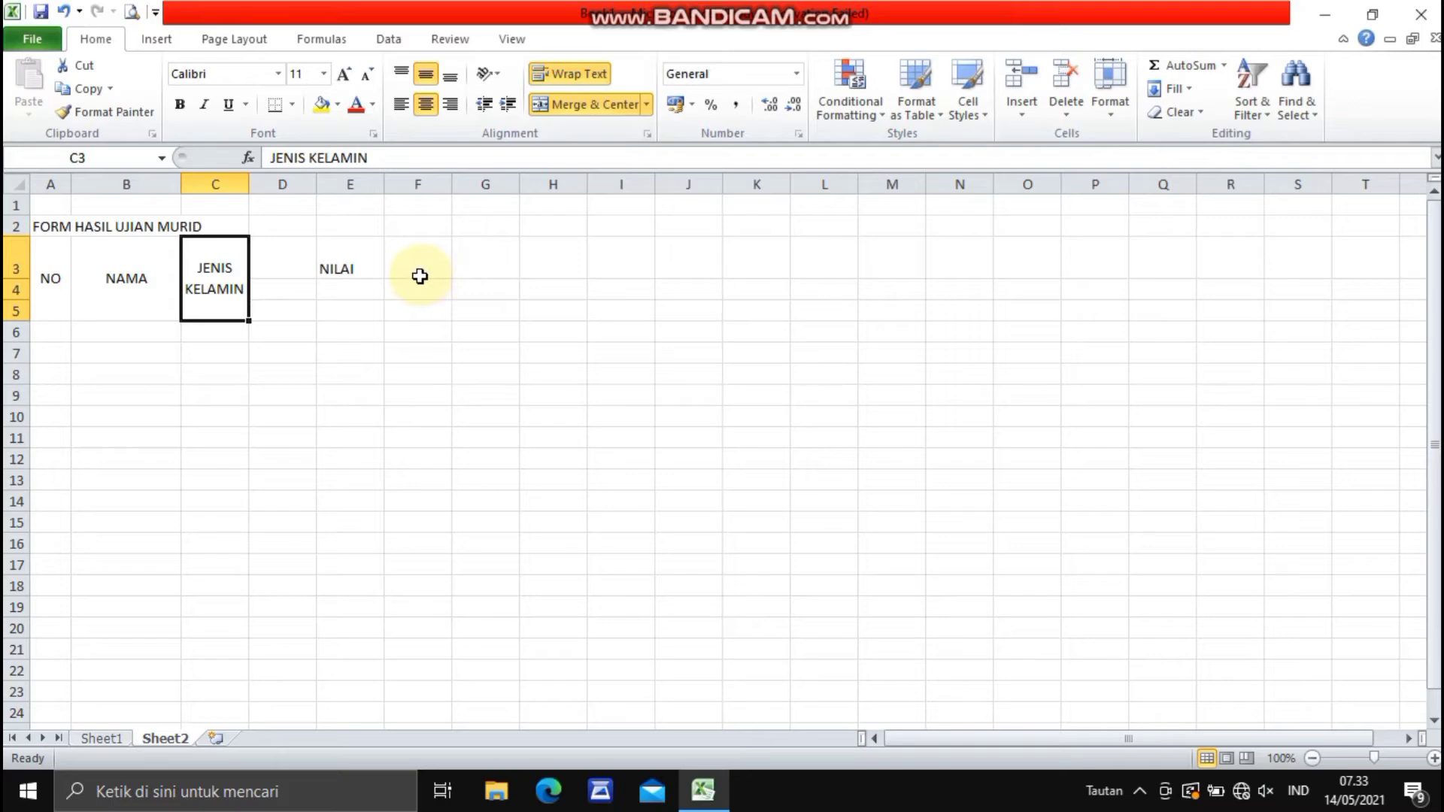
# - Merge and center D3:M3 so the NILAI header spans all the score columns
pyautogui.click(304, 260)
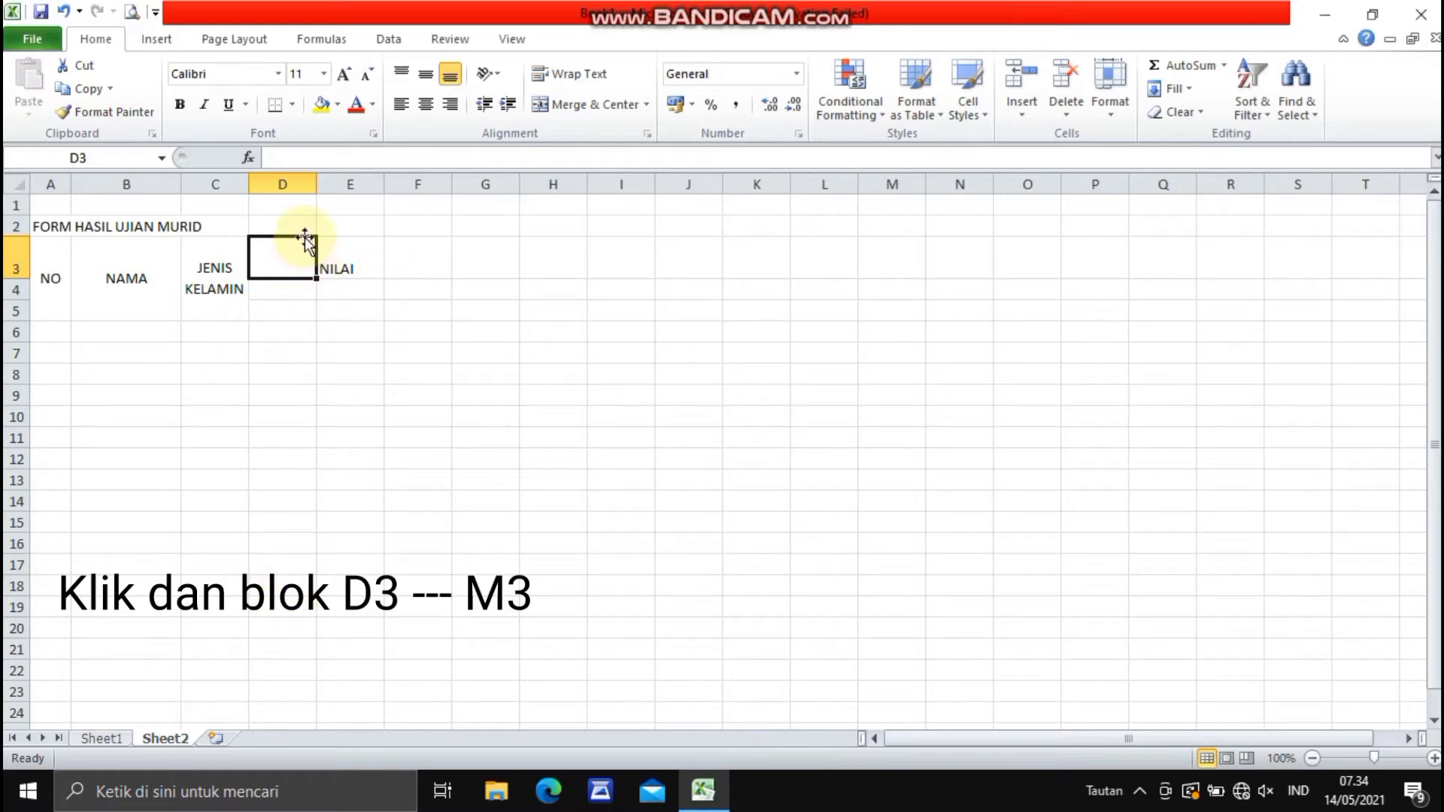
pyautogui.moveTo(310, 250); pyautogui.dragTo(878, 269)
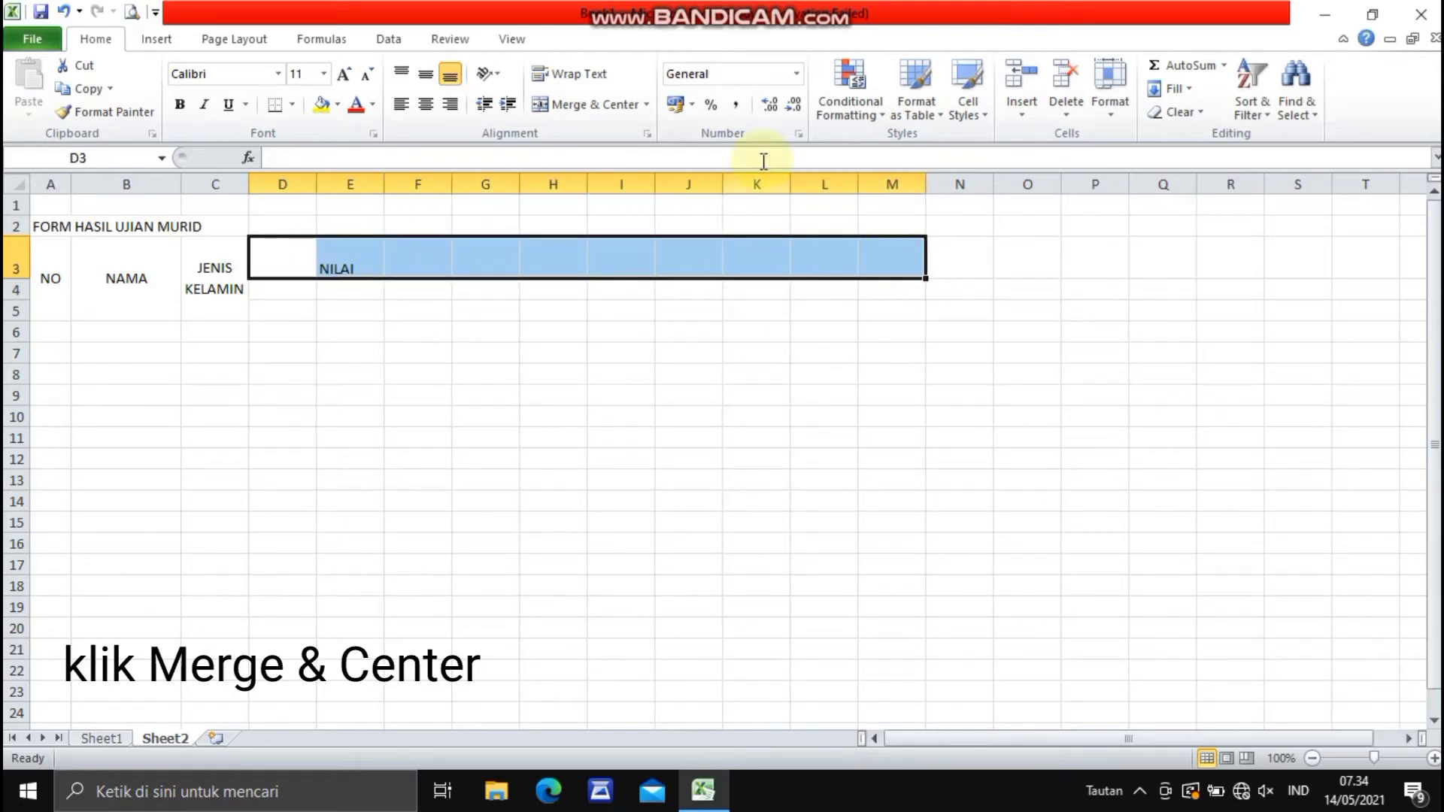
pyautogui.click(587, 106)
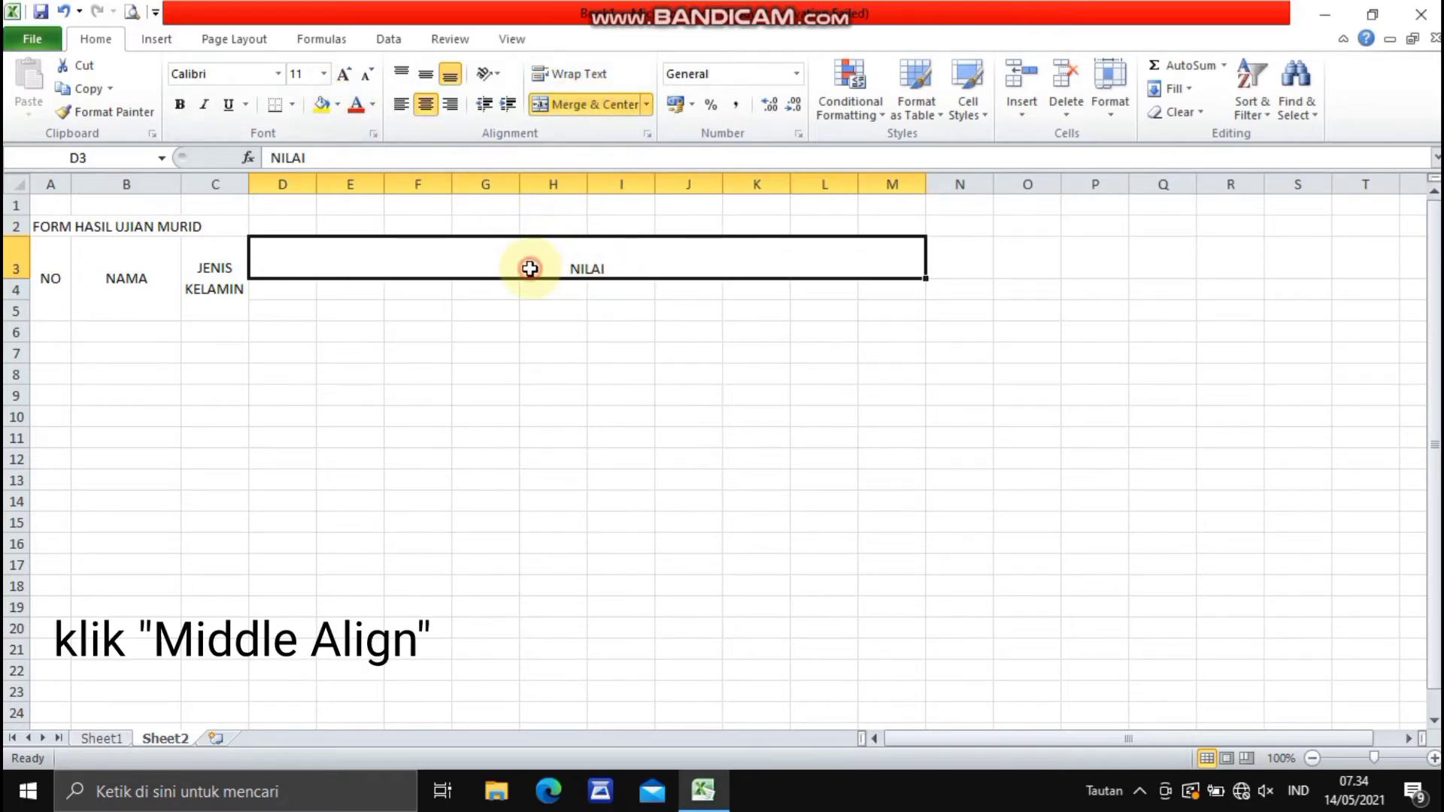
pyautogui.click(335, 328)
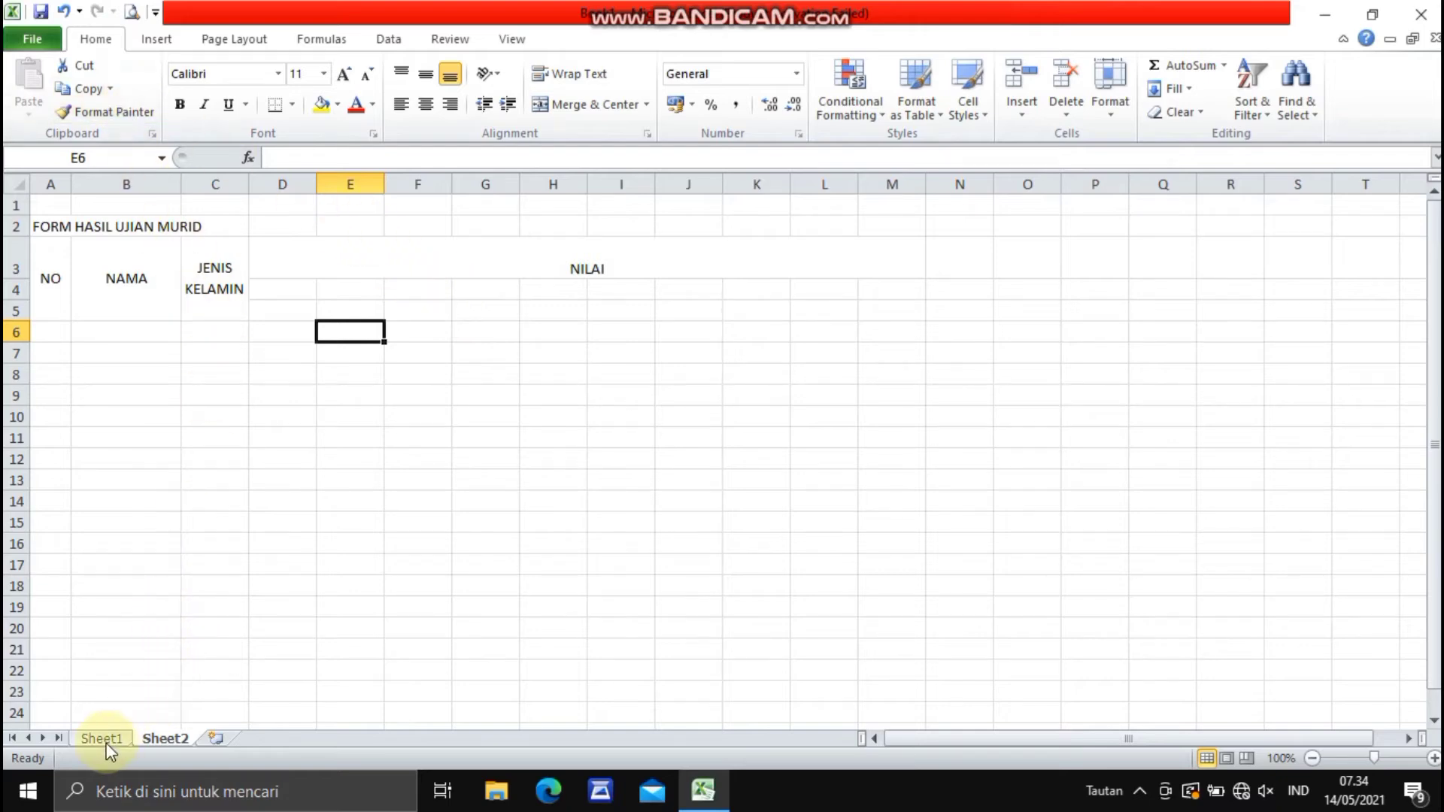
# - Enter the header SEMSTER 1 in cell D4, below the NILAI header
pyautogui.click(327, 292)
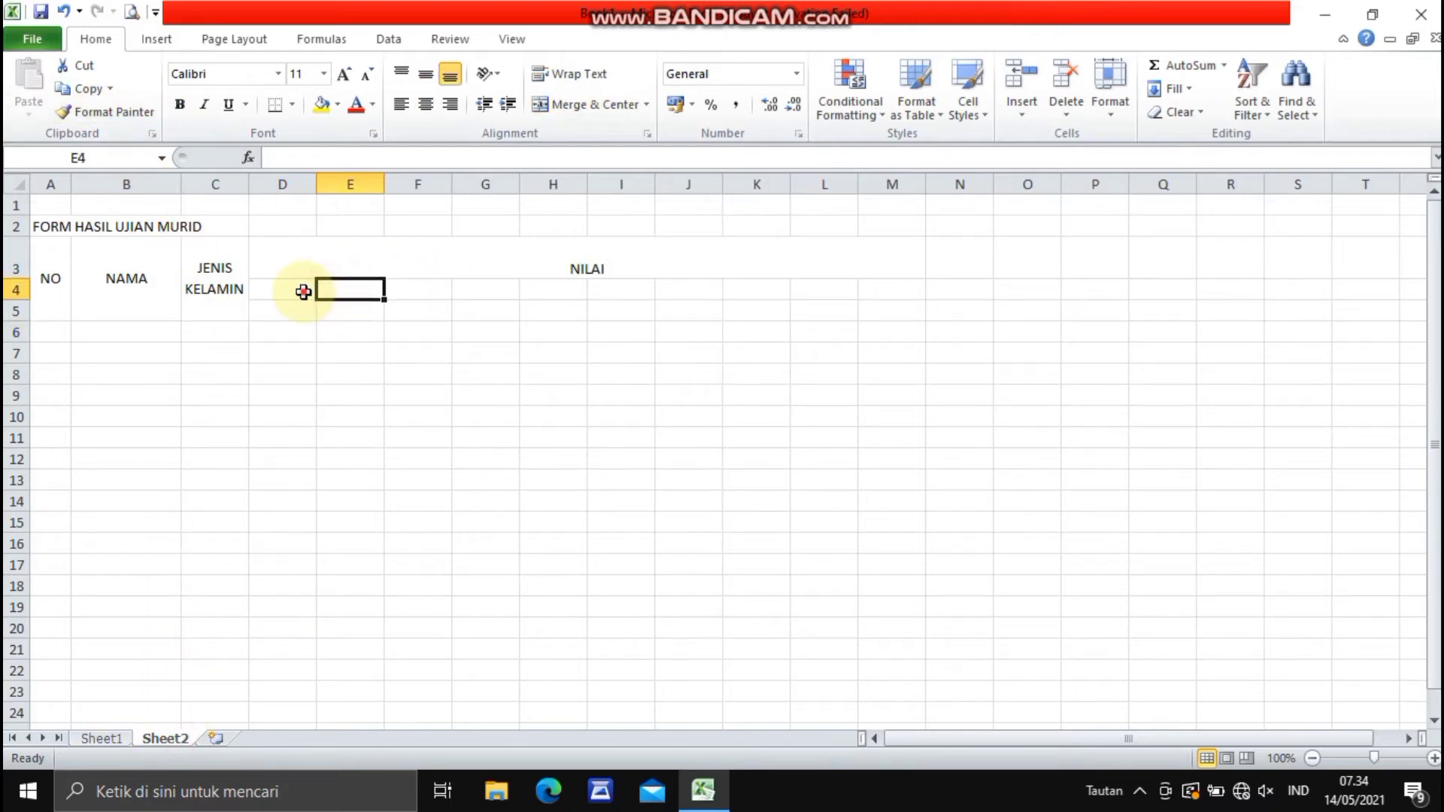
pyautogui.click(301, 291)
pyautogui.write('SEM')
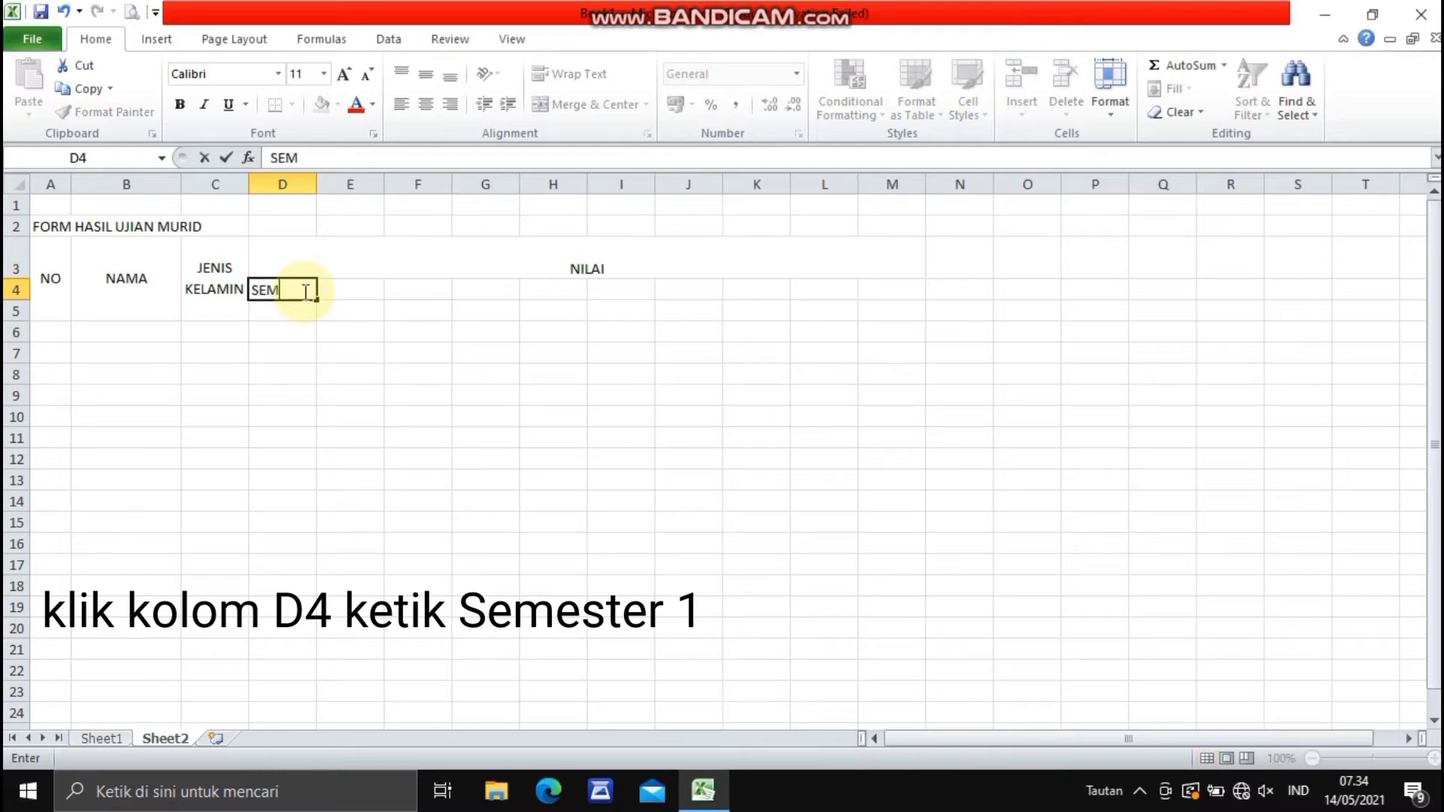
pyautogui.write('STER 1')
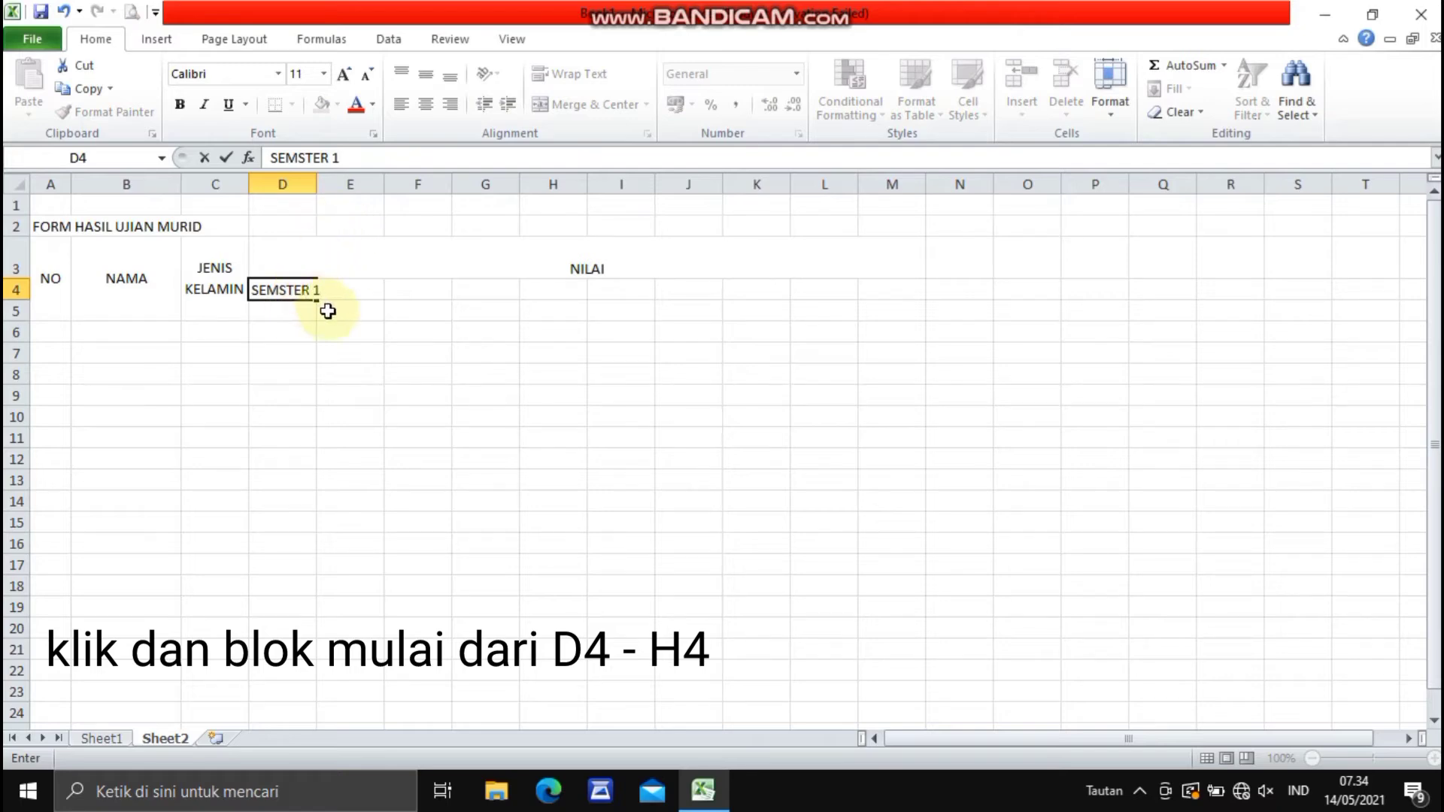
pyautogui.click(364, 319)
# - Merge and center D4:H4 with middle alignment so the first semester header spans five score columns
pyautogui.click(308, 288)
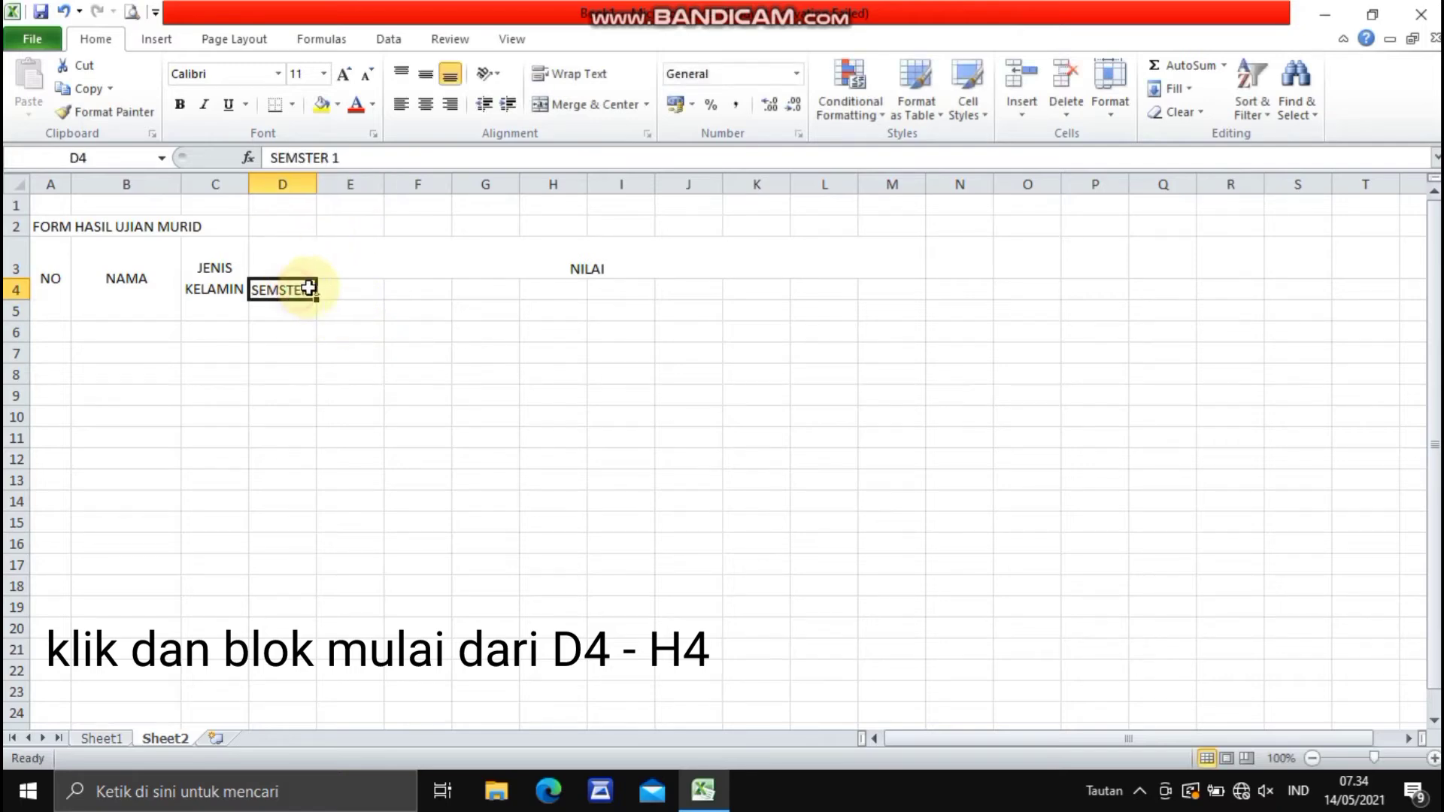
pyautogui.moveTo(308, 288); pyautogui.dragTo(546, 288)
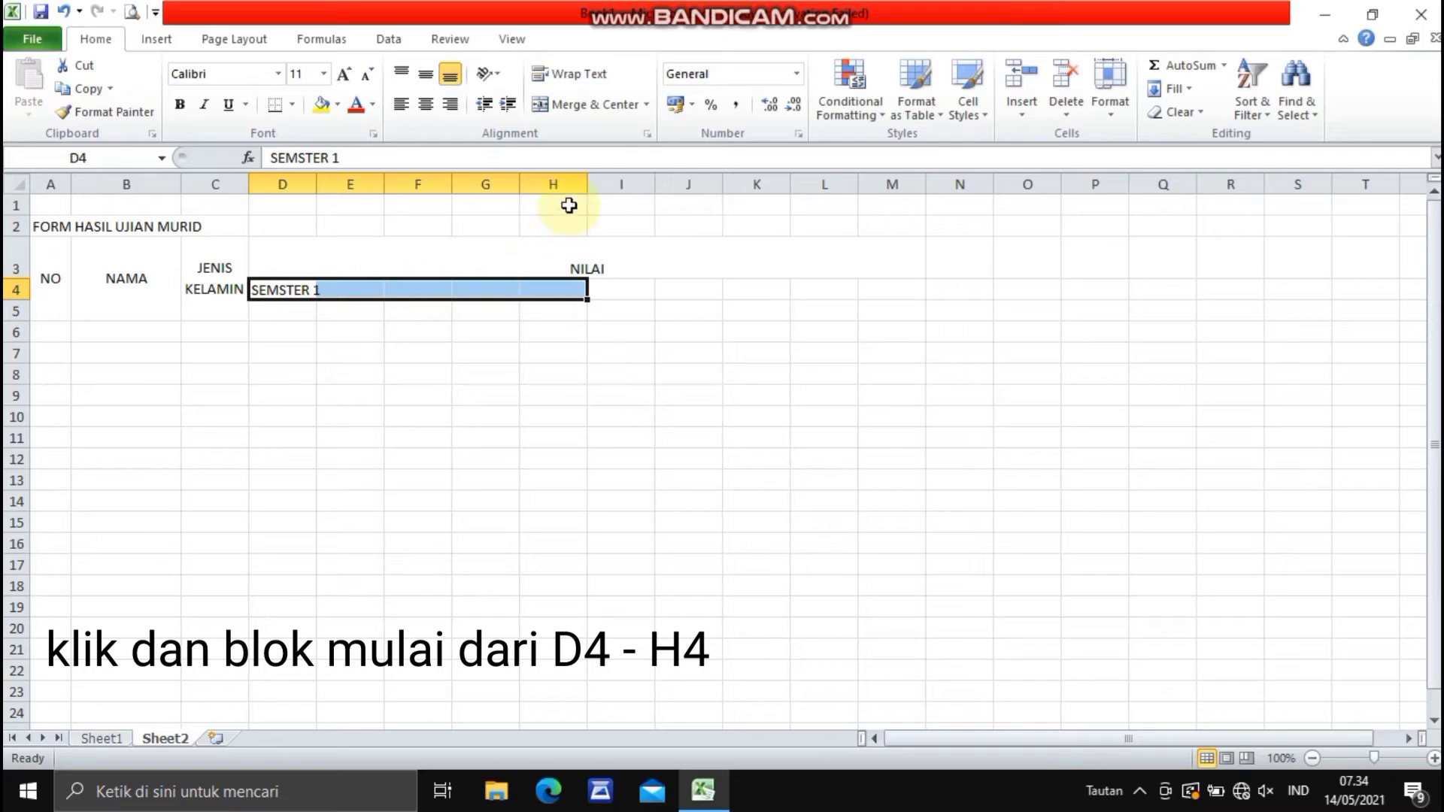
pyautogui.click(562, 106)
pyautogui.click(426, 75)
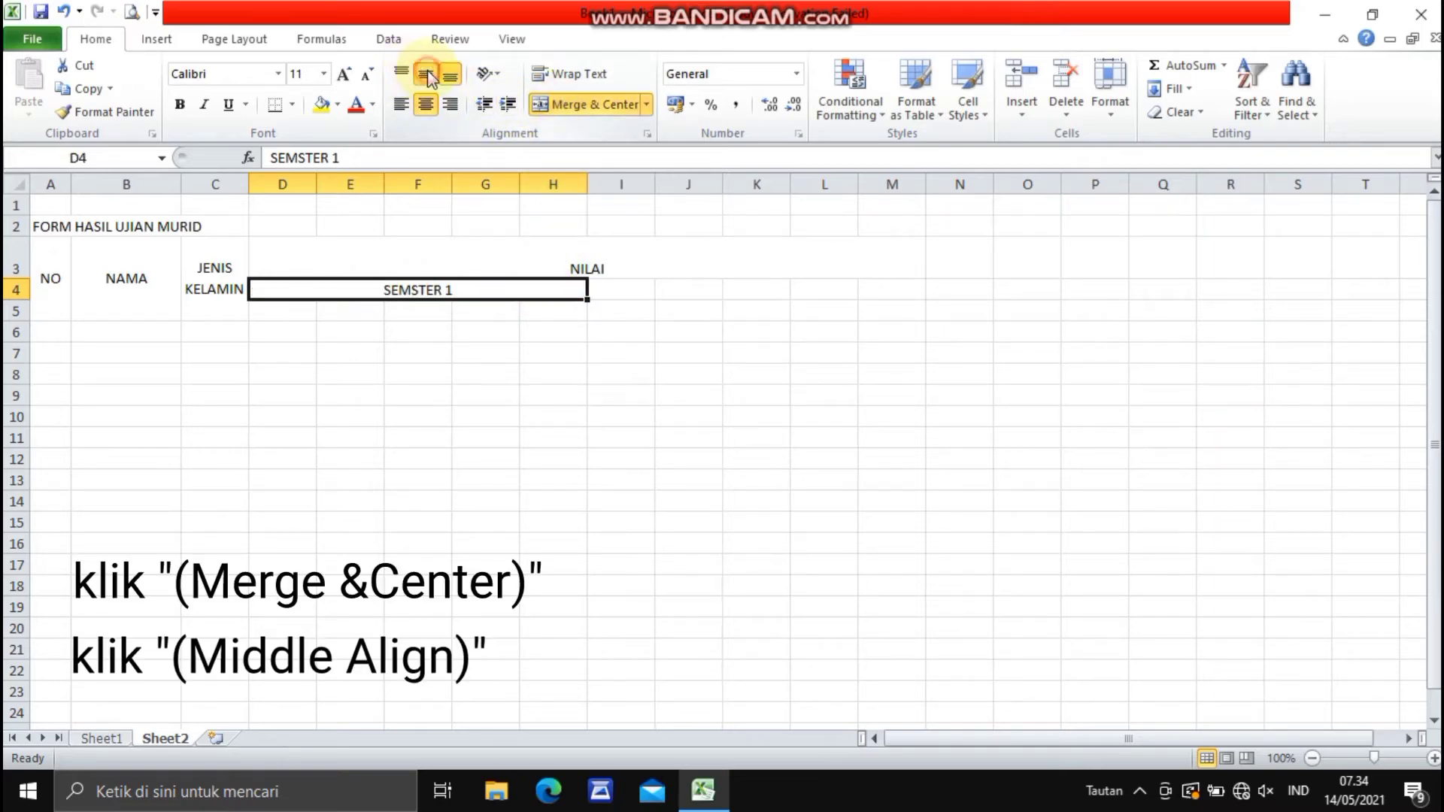
# - Enter the header SEMESTER 2 in cell I4, beside the first semester header
pyautogui.click(629, 290)
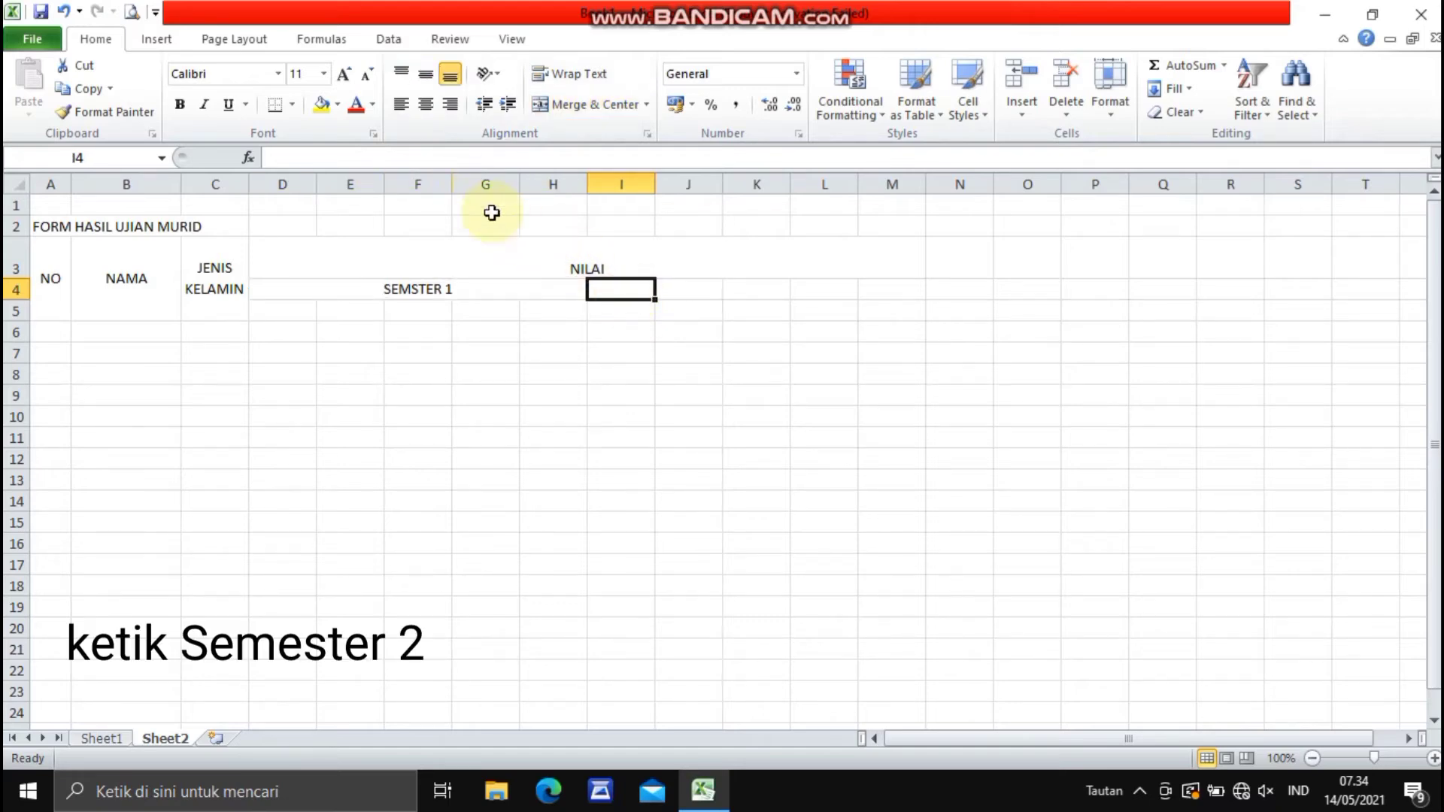
pyautogui.write('S')
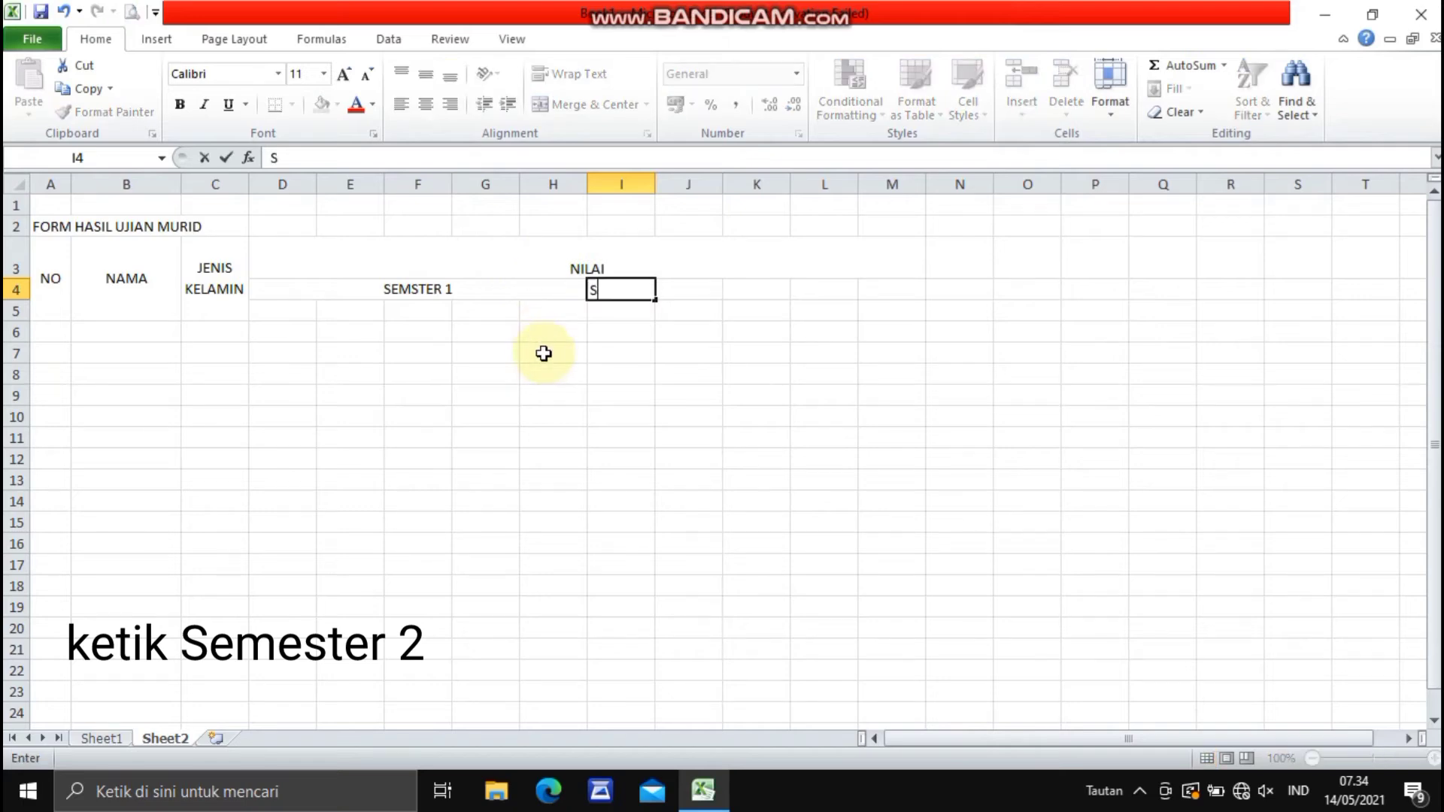
pyautogui.write('EMESTER 2')
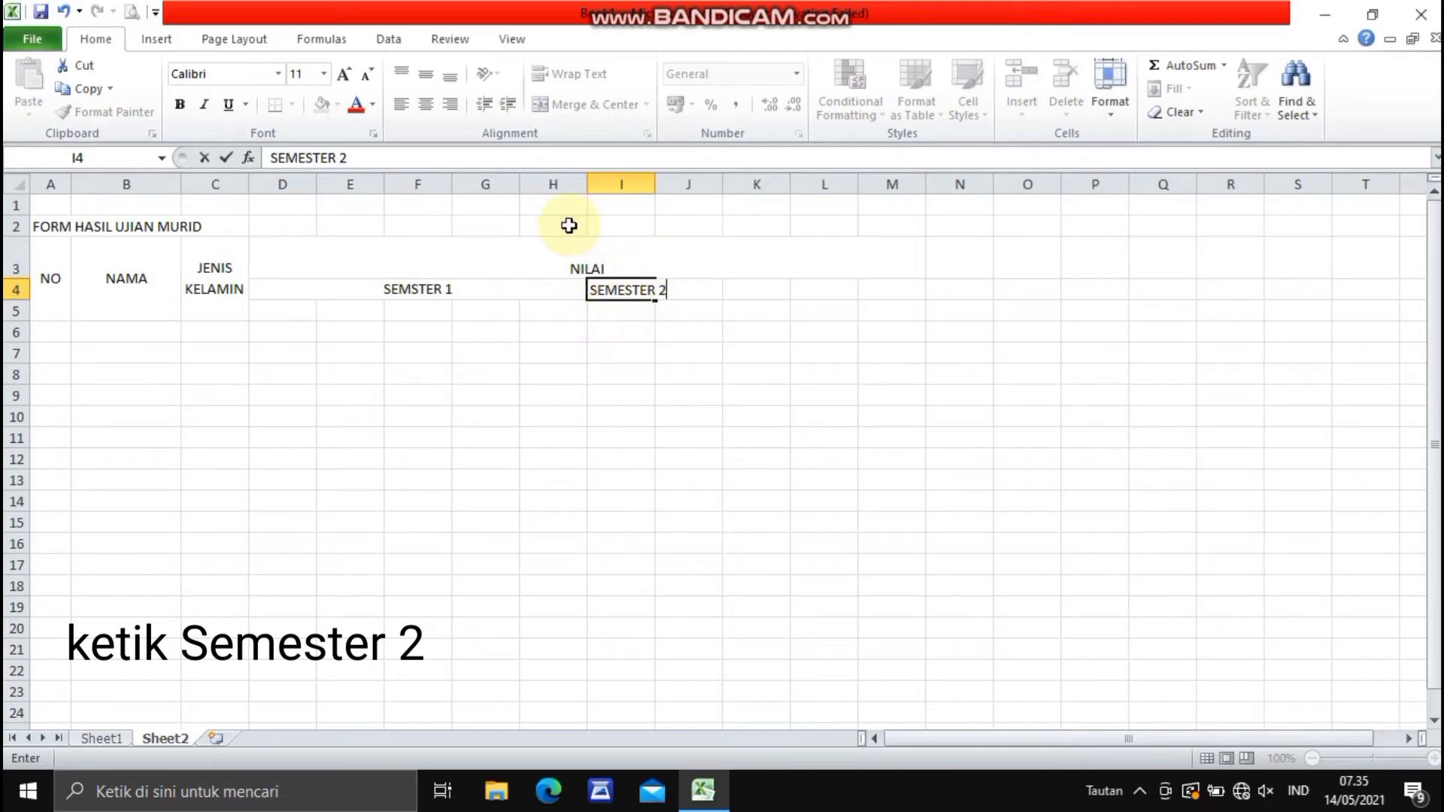
pyautogui.press('Return')
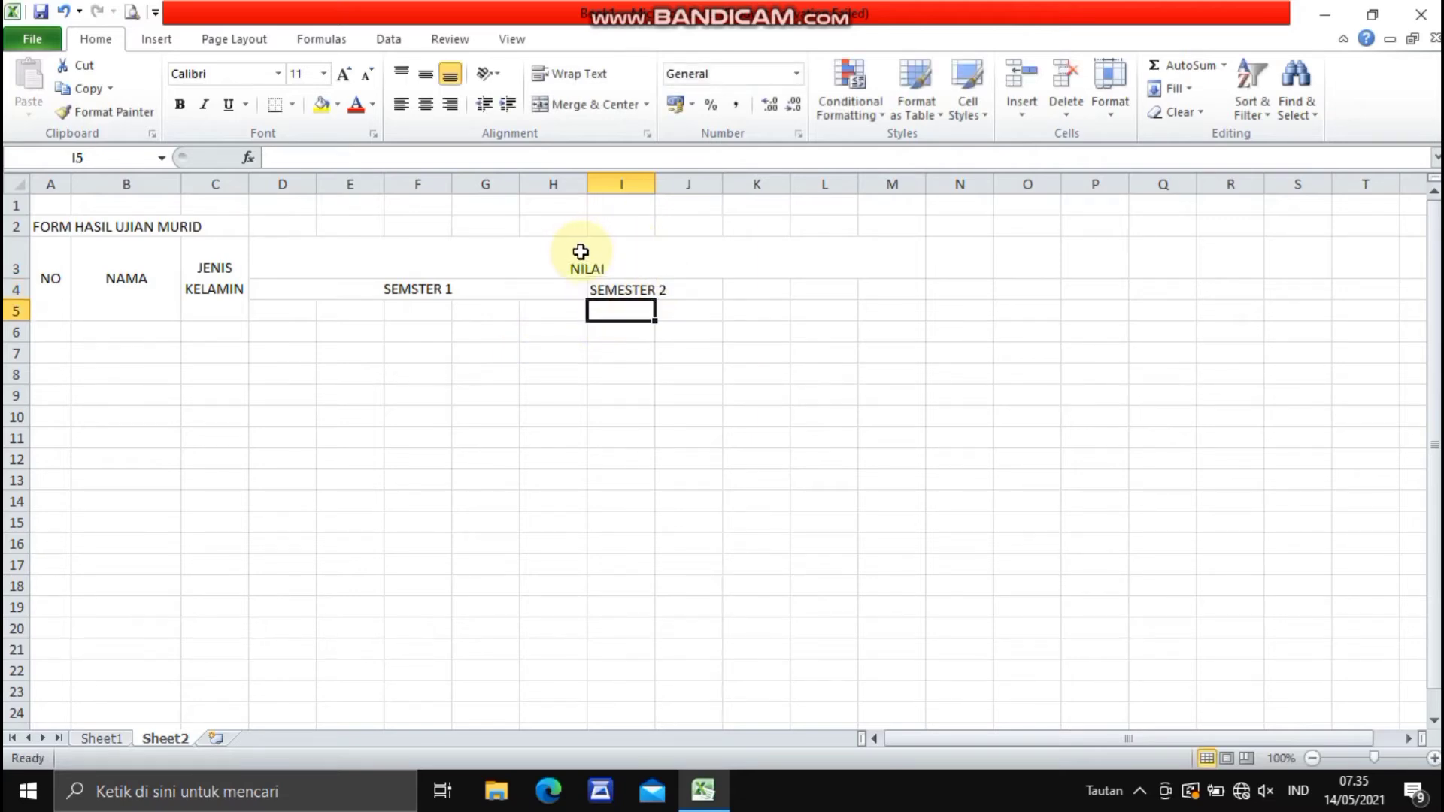
# - Merge and center I4:M4 with middle alignment for the SEMESTER 2 header
pyautogui.moveTo(630, 284); pyautogui.dragTo(883, 300)
pyautogui.click(612, 103)
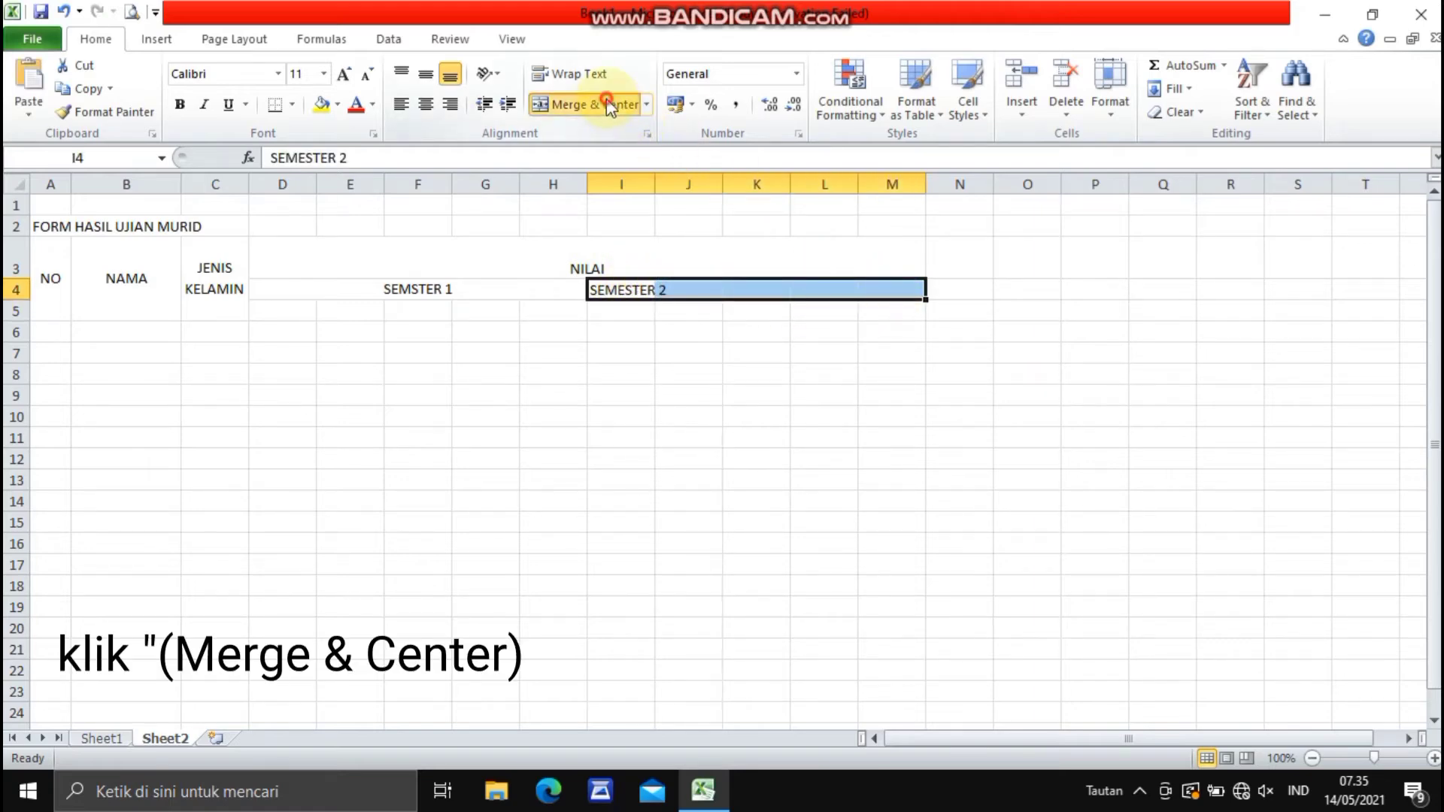
pyautogui.click(426, 83)
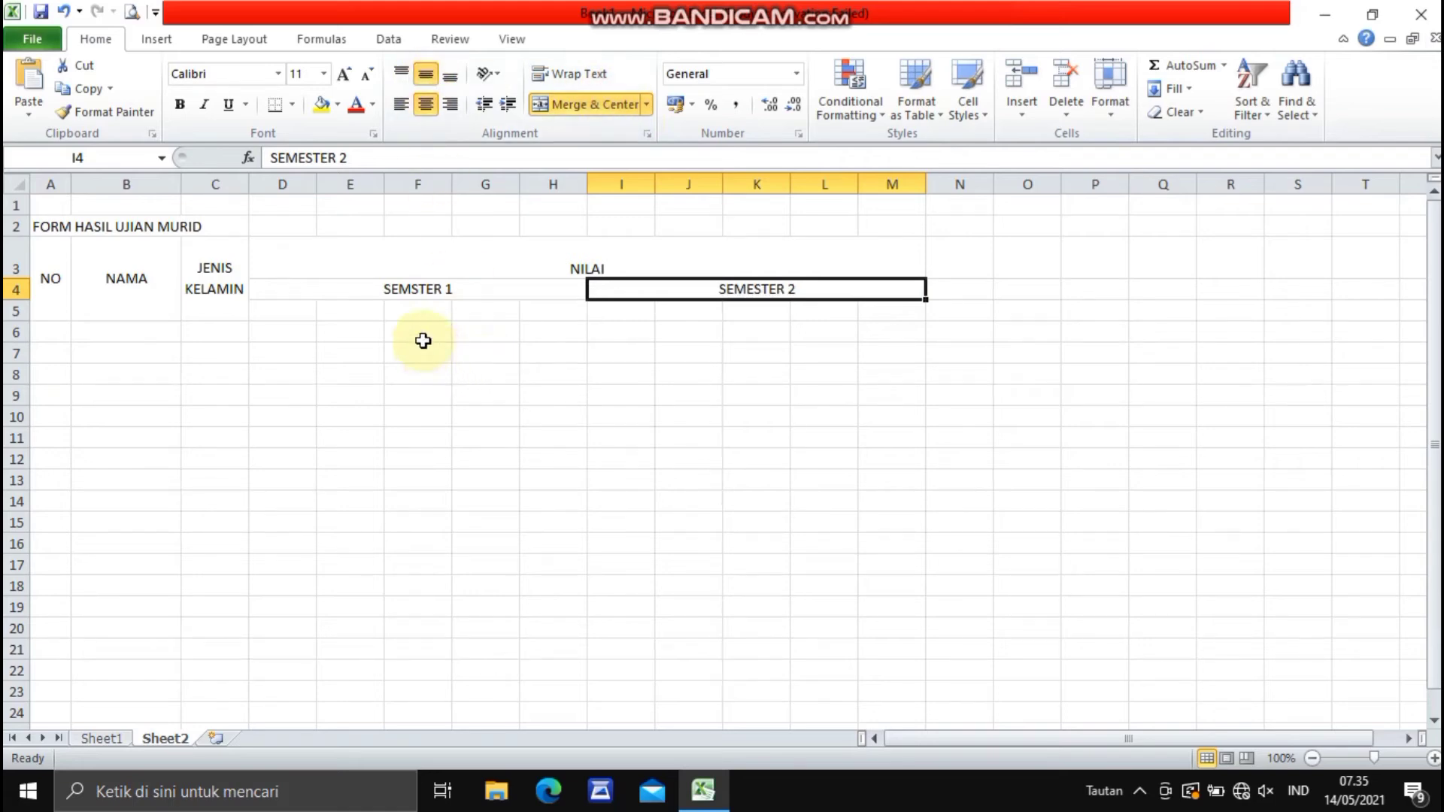
pyautogui.click(427, 394)
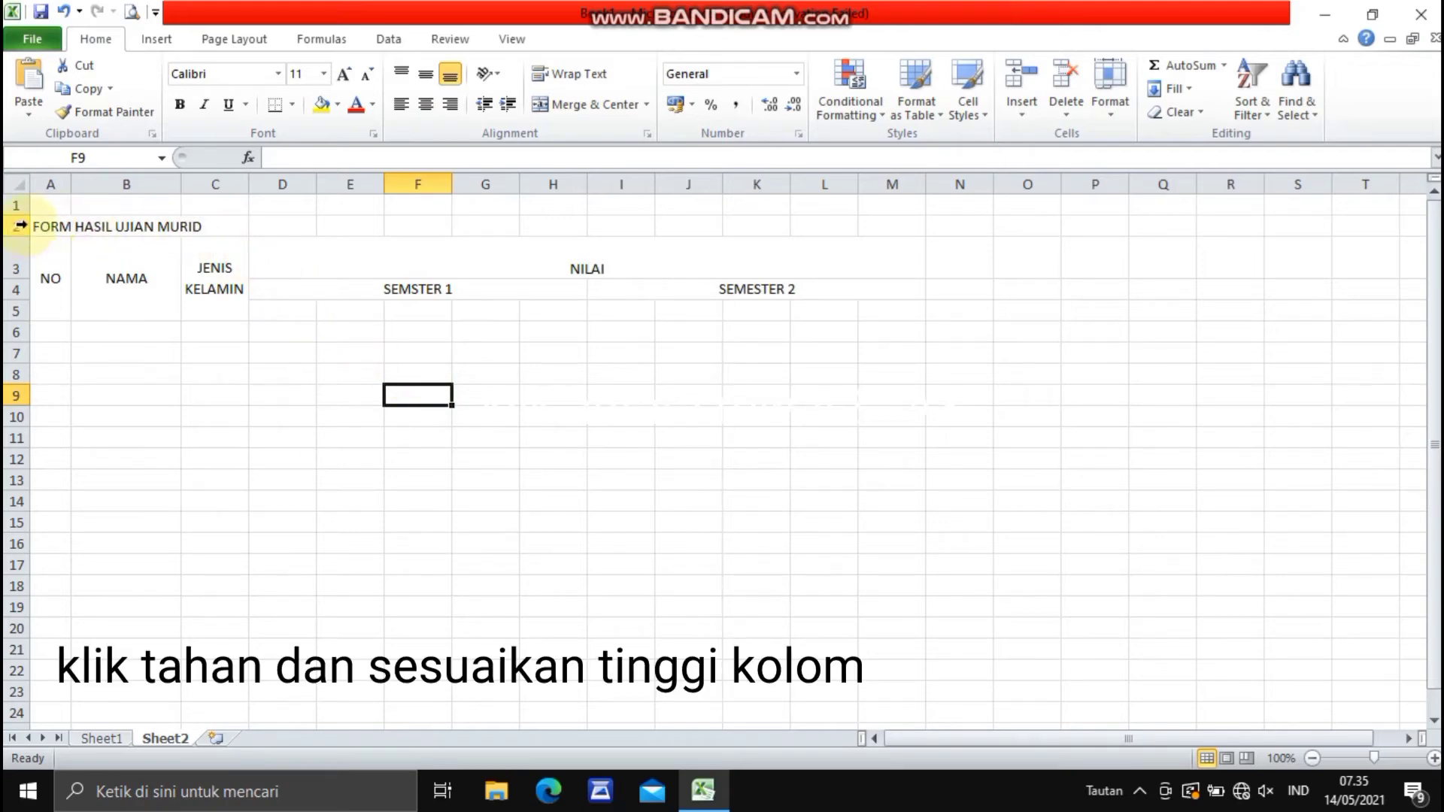
# - Increase the height of row 2, and merge and center the form title across A2:M2 with middle alignment
pyautogui.moveTo(24, 234); pyautogui.dragTo(21, 249)
pyautogui.moveTo(21, 249); pyautogui.dragTo(870, 225)
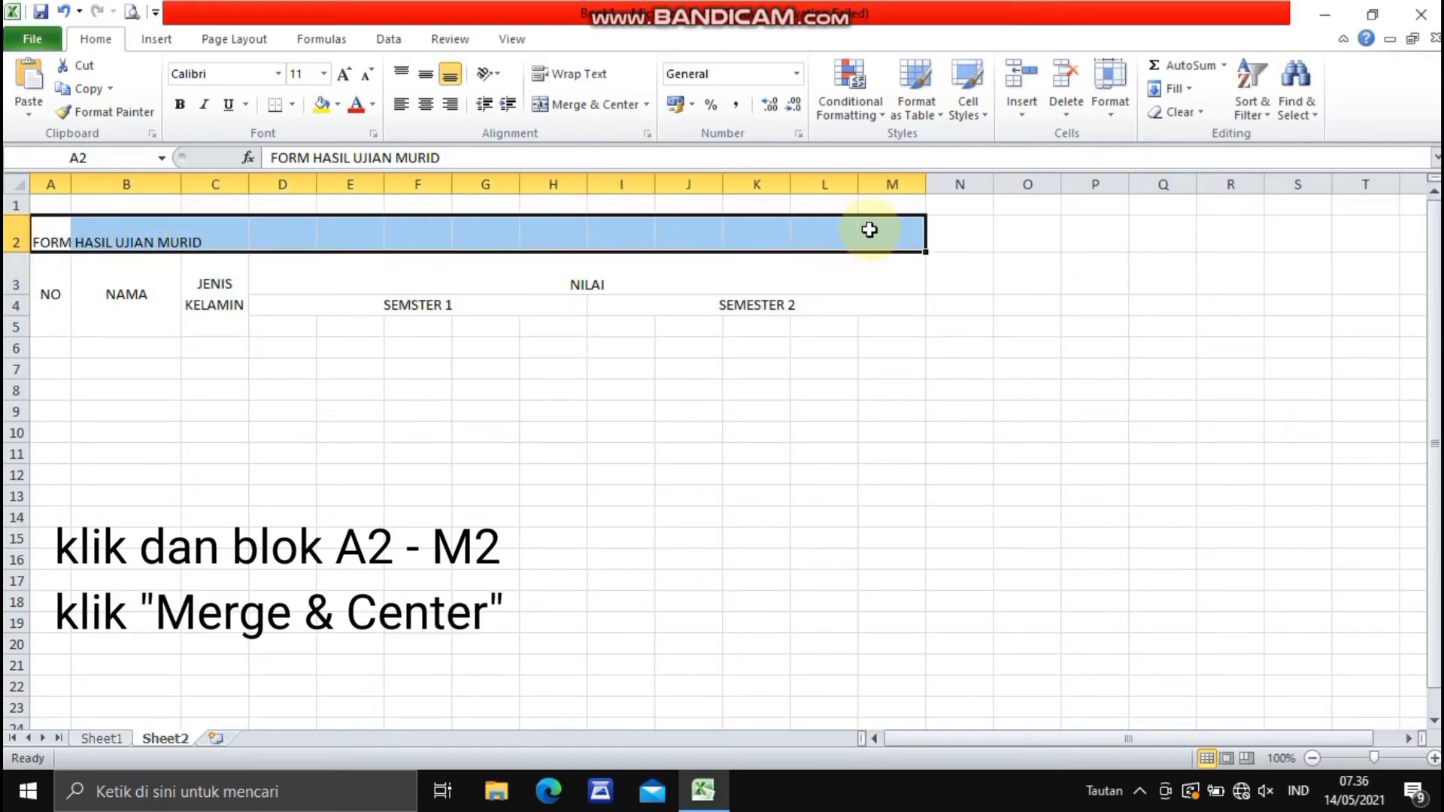
pyautogui.click(562, 110)
pyautogui.click(424, 78)
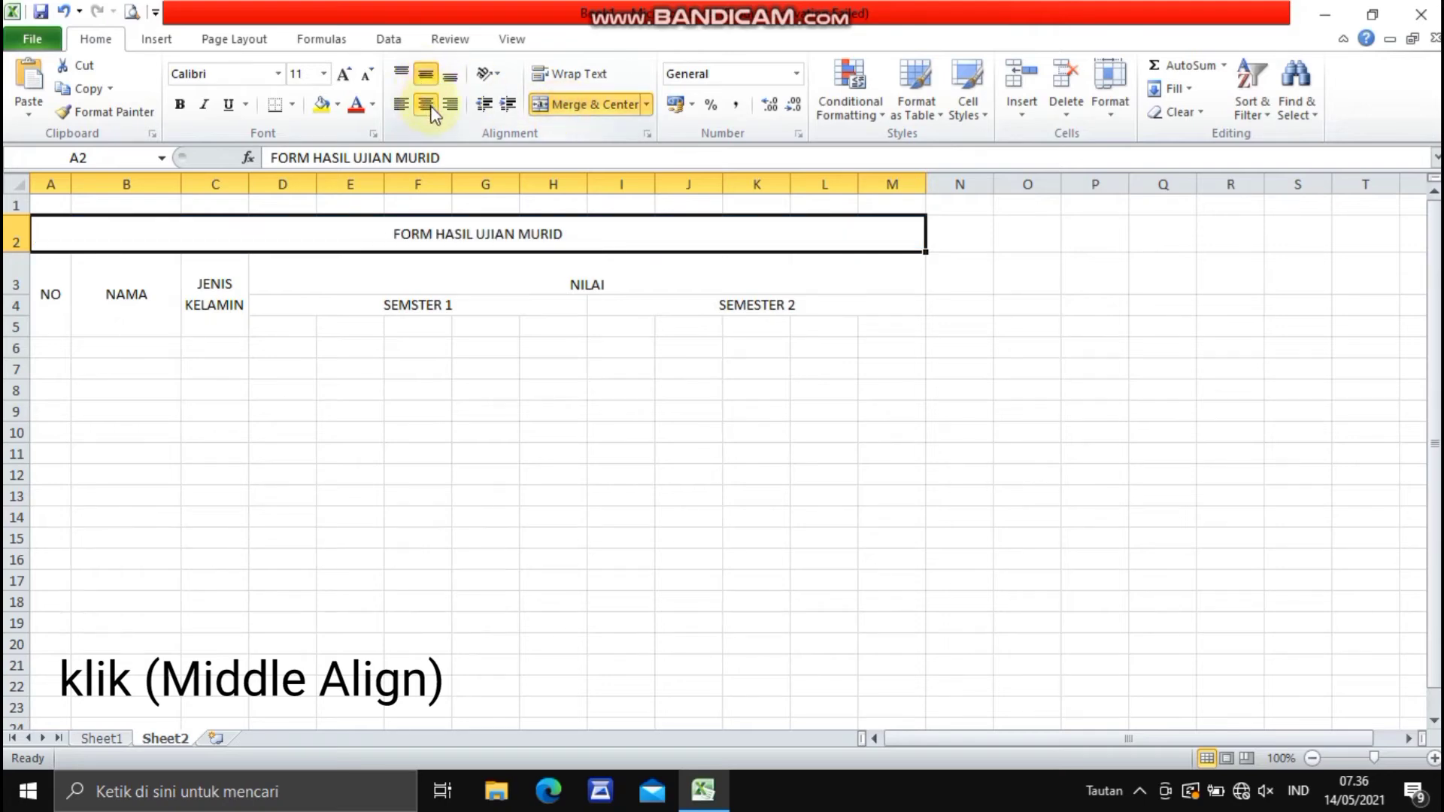
# - Set the font size of the FORM HASIL UJIAN MURID title to 20
pyautogui.click(324, 74)
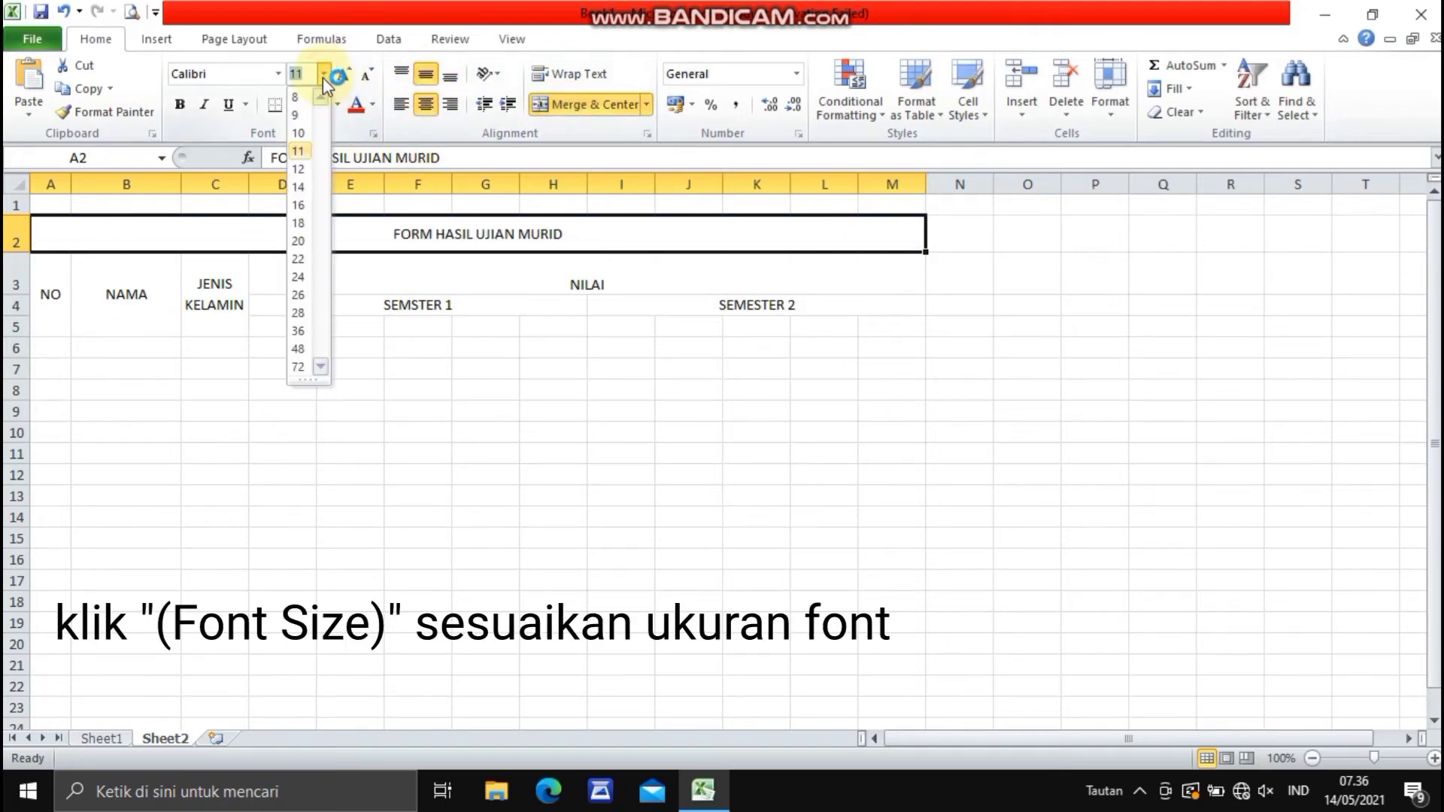
pyautogui.click(299, 241)
pyautogui.click(367, 418)
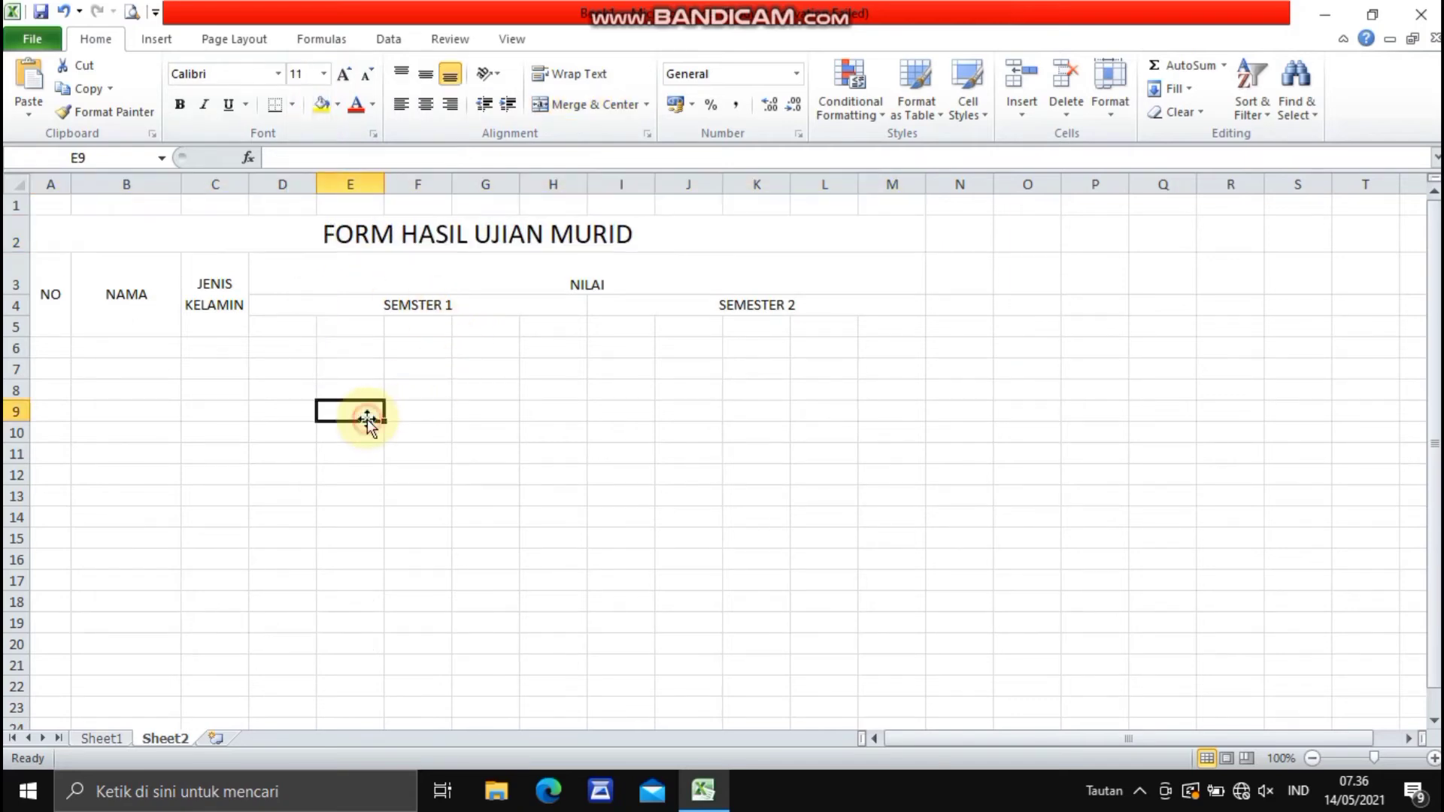
pyautogui.click(924, 345)
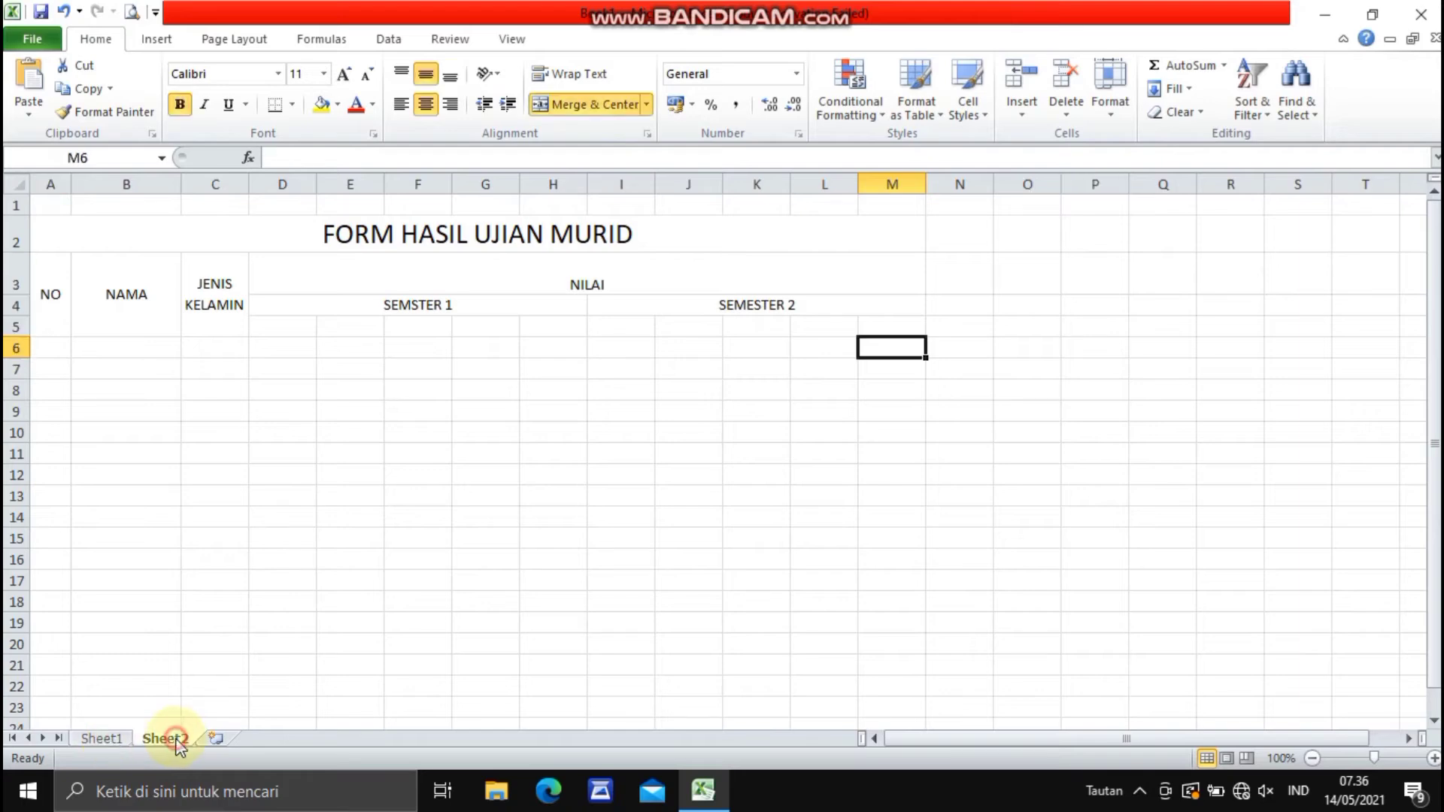
# - Enter the first semester subject headers IPA, IPS, MATEMATIKA, BHS.IND and BHS.ING in cells D5 to H5
pyautogui.click(287, 328)
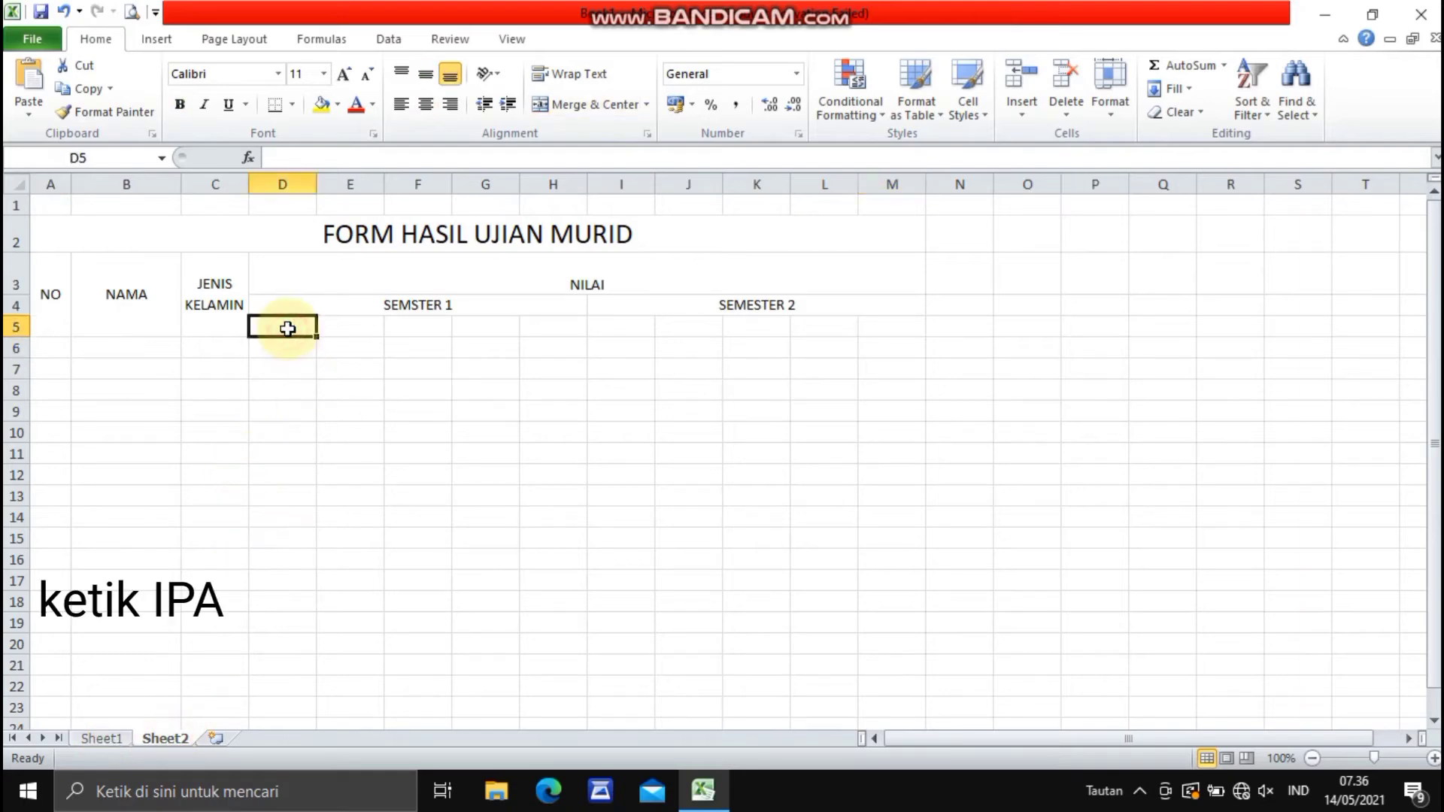
pyautogui.write('IPA')
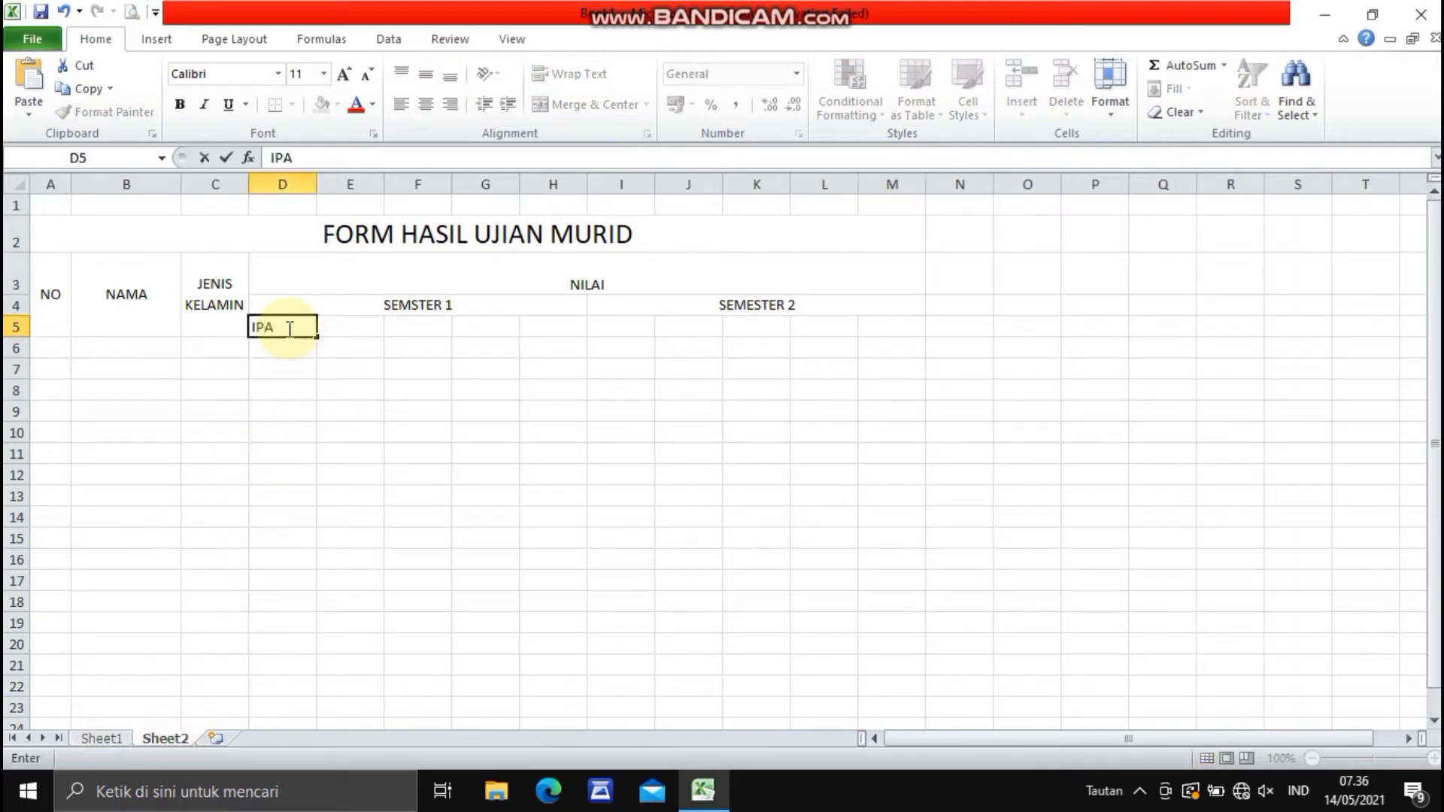
pyautogui.press('Tab')
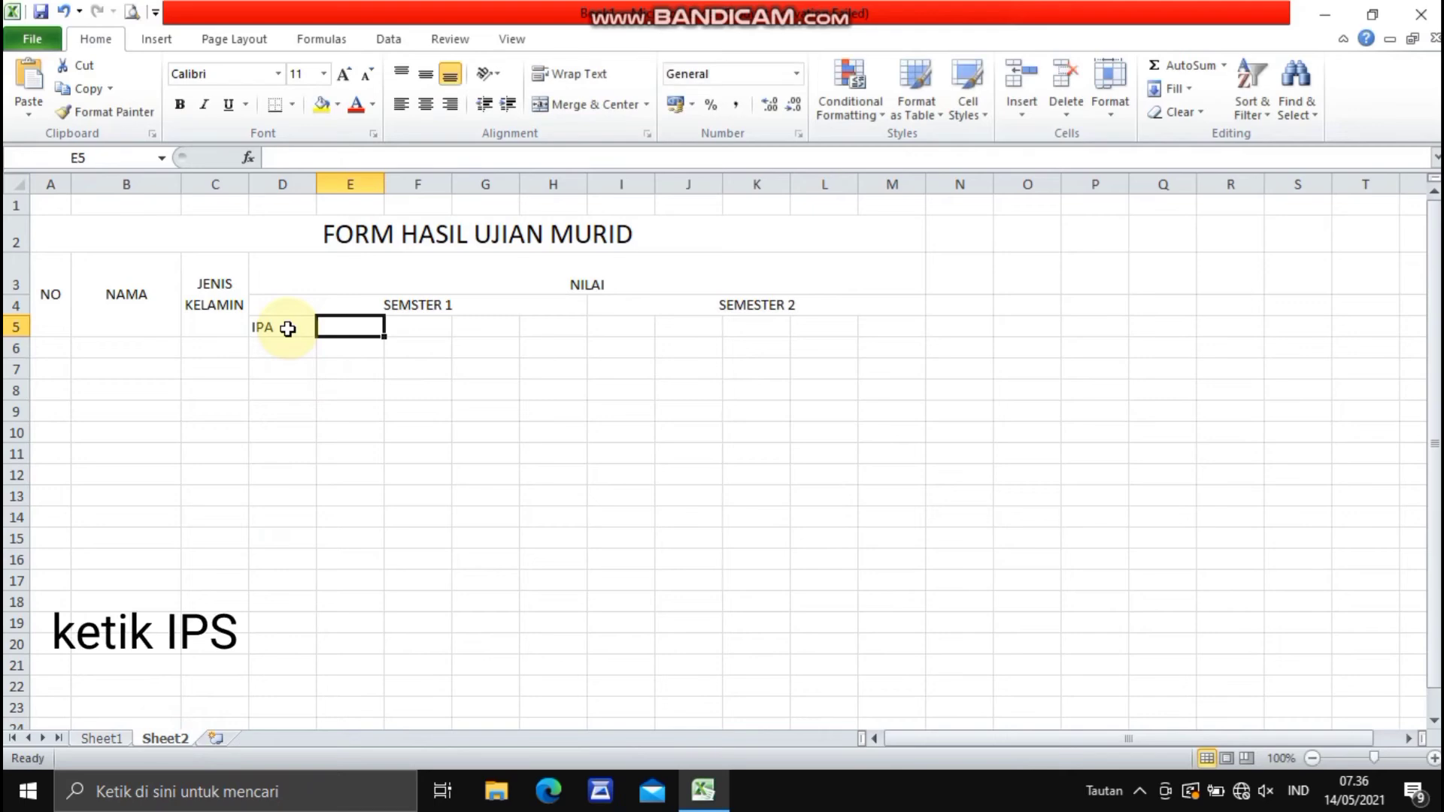
pyautogui.write('IPS')
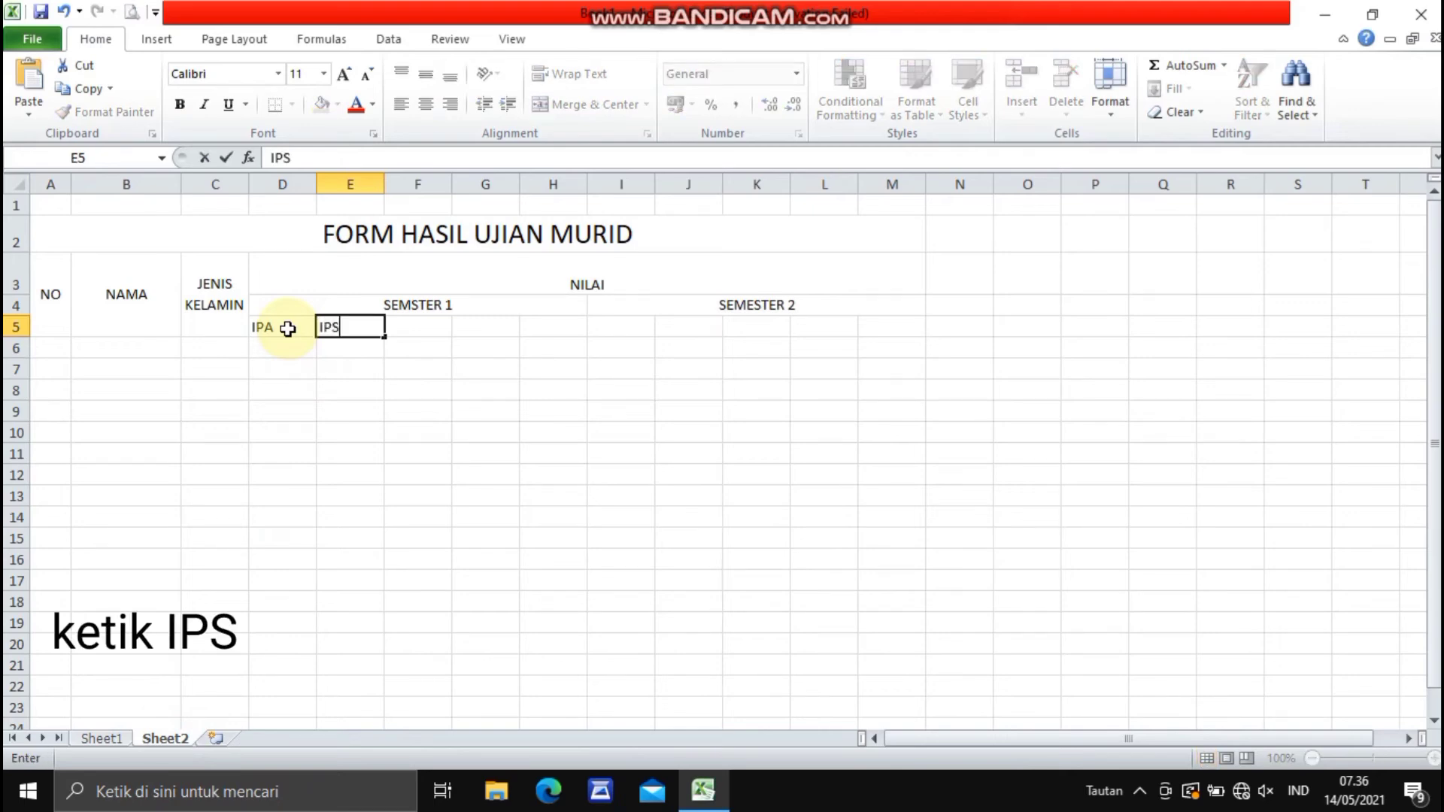
pyautogui.press('Tab')
pyautogui.write('MA')
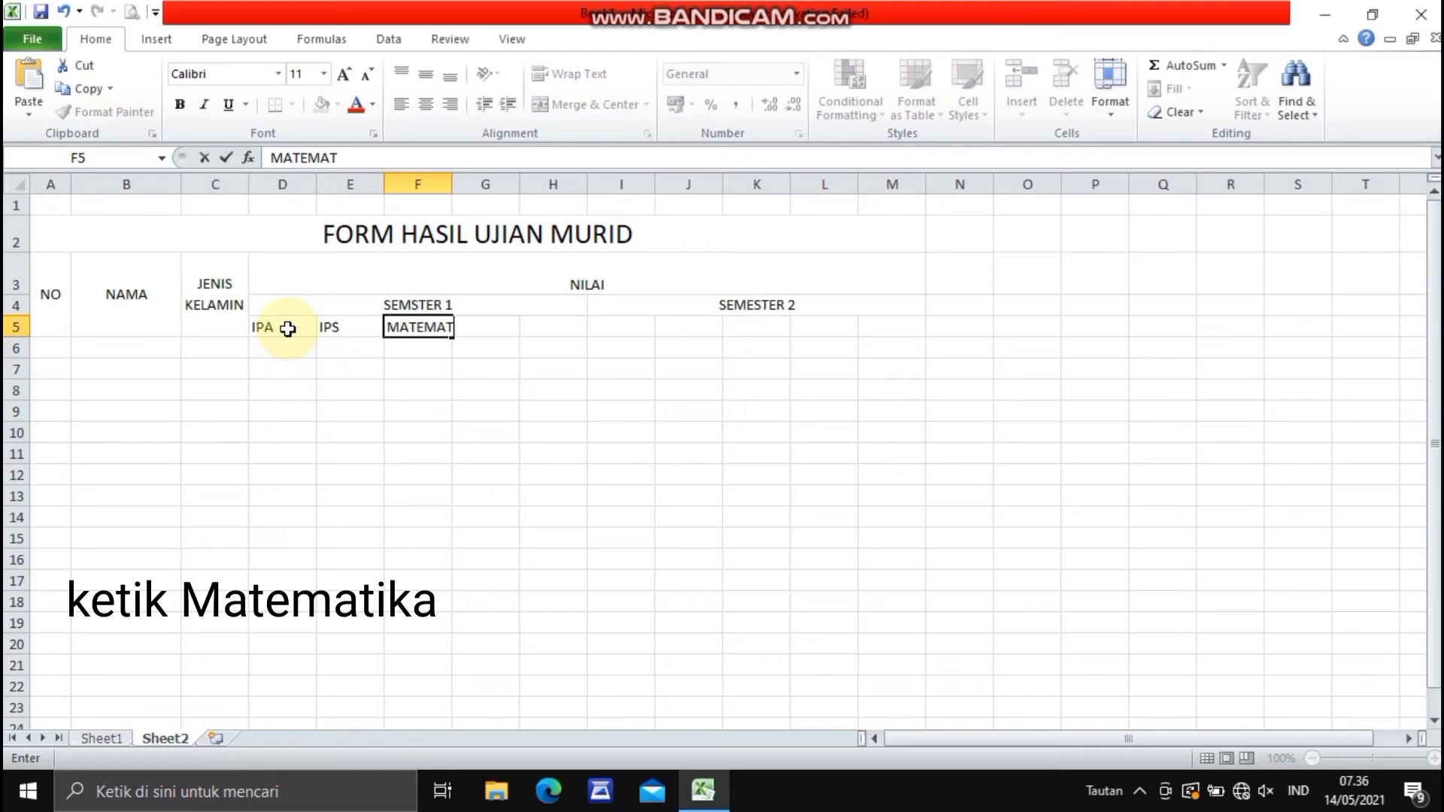
pyautogui.write('TEMATIKA')
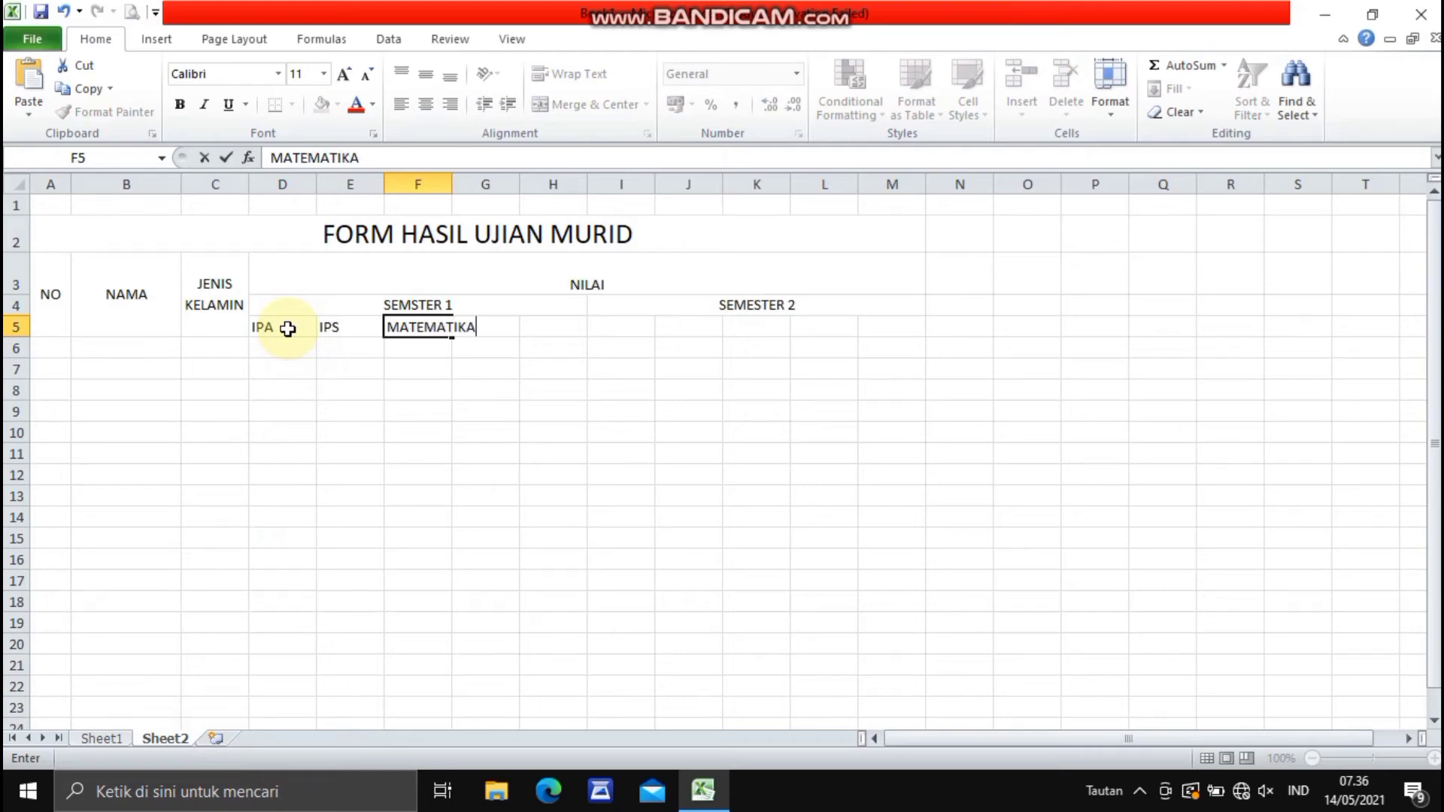
pyautogui.press('Tab')
pyautogui.write('B')
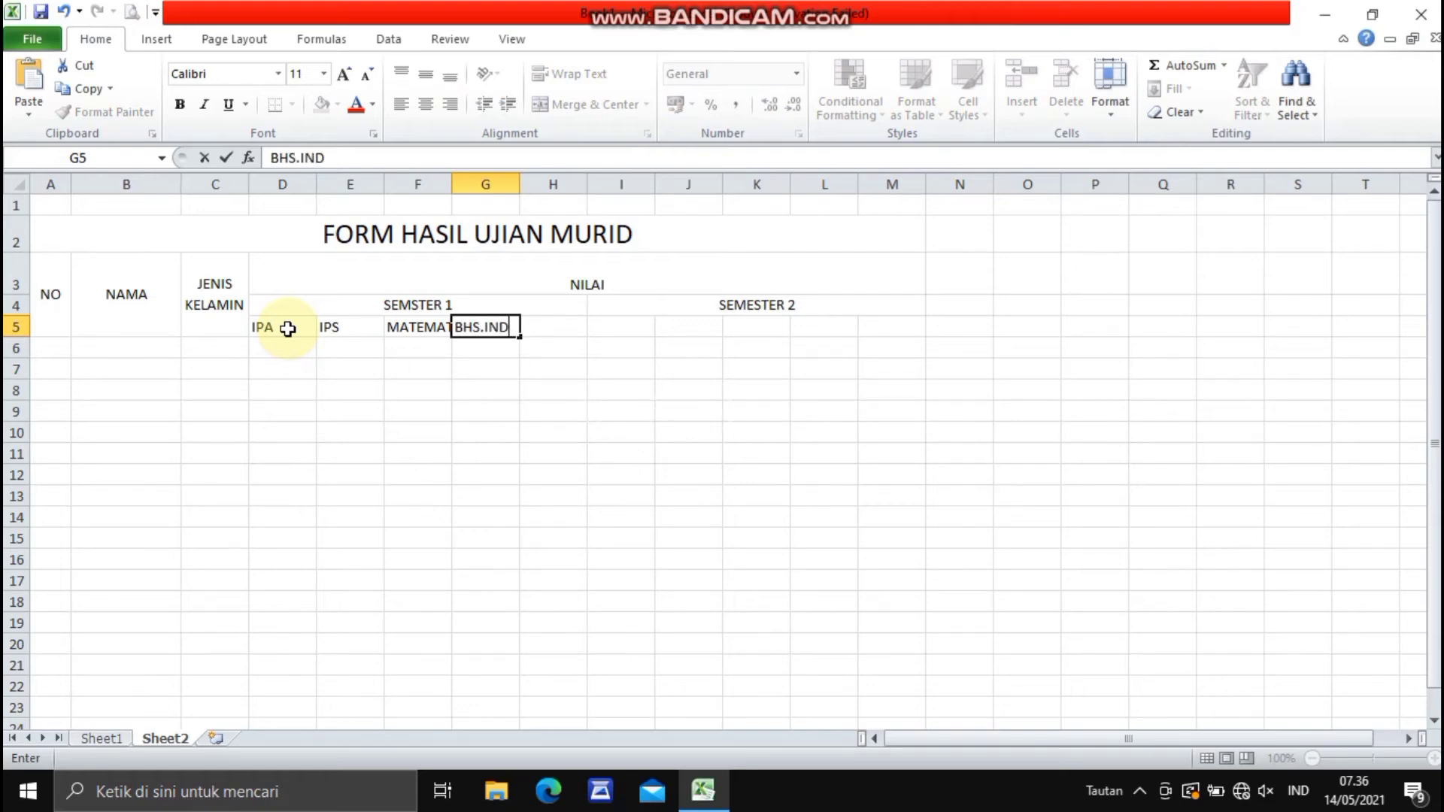
pyautogui.press('Tab')
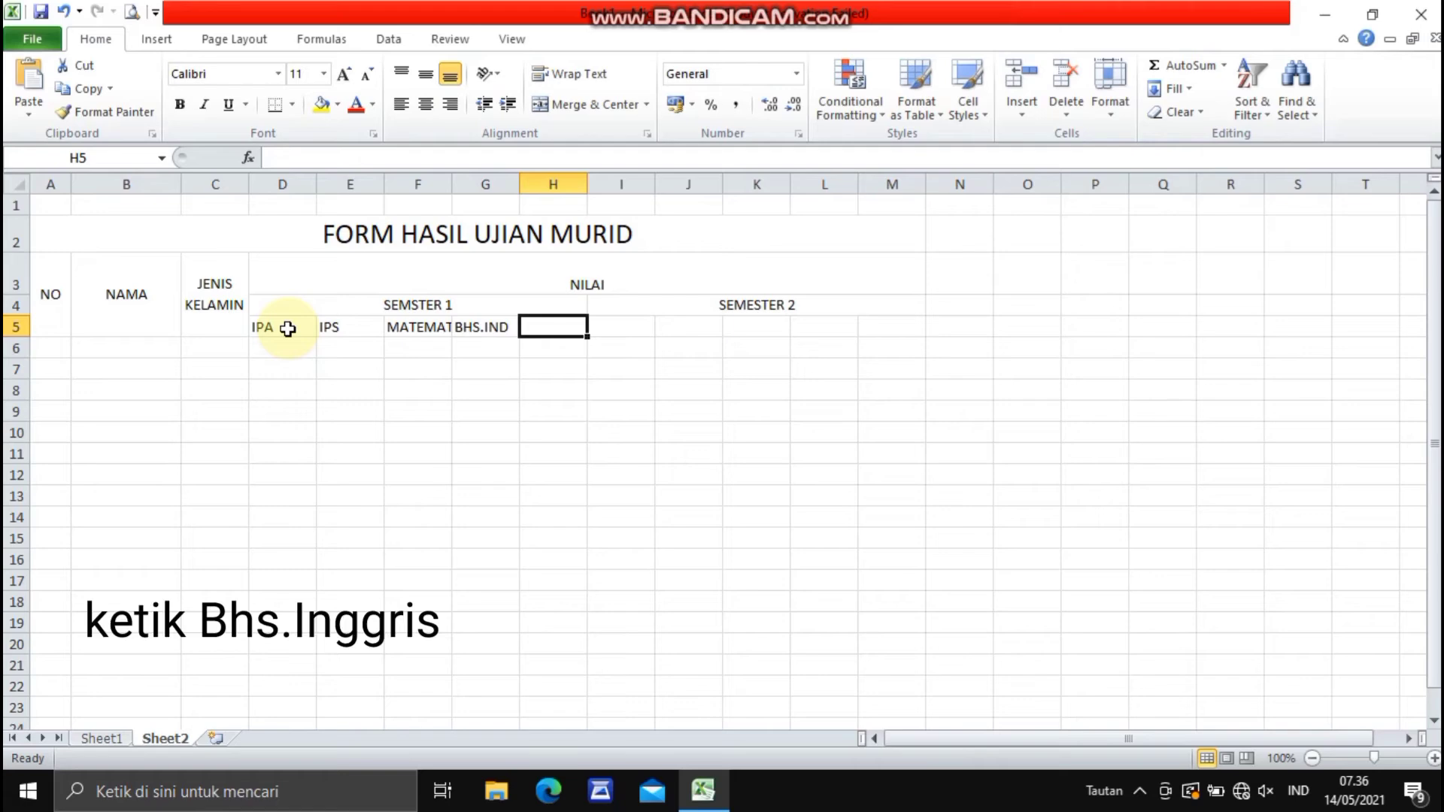
pyautogui.write('BHS.ING')
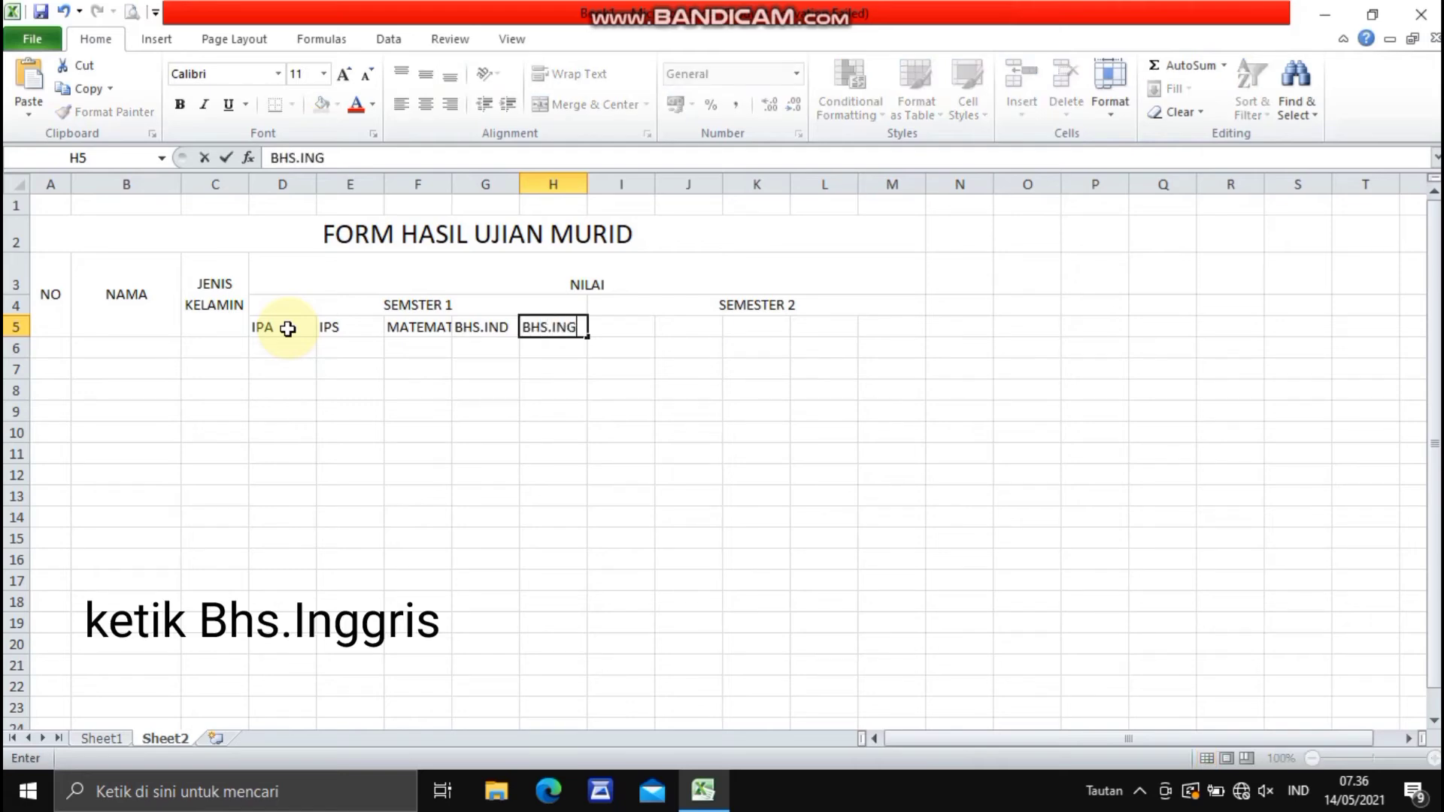
# - Enter the second semester subject headers IPA, IPS, MATEMATIKA, BHS.IND and BHS.ING in cells I5 to M5
pyautogui.click(607, 325)
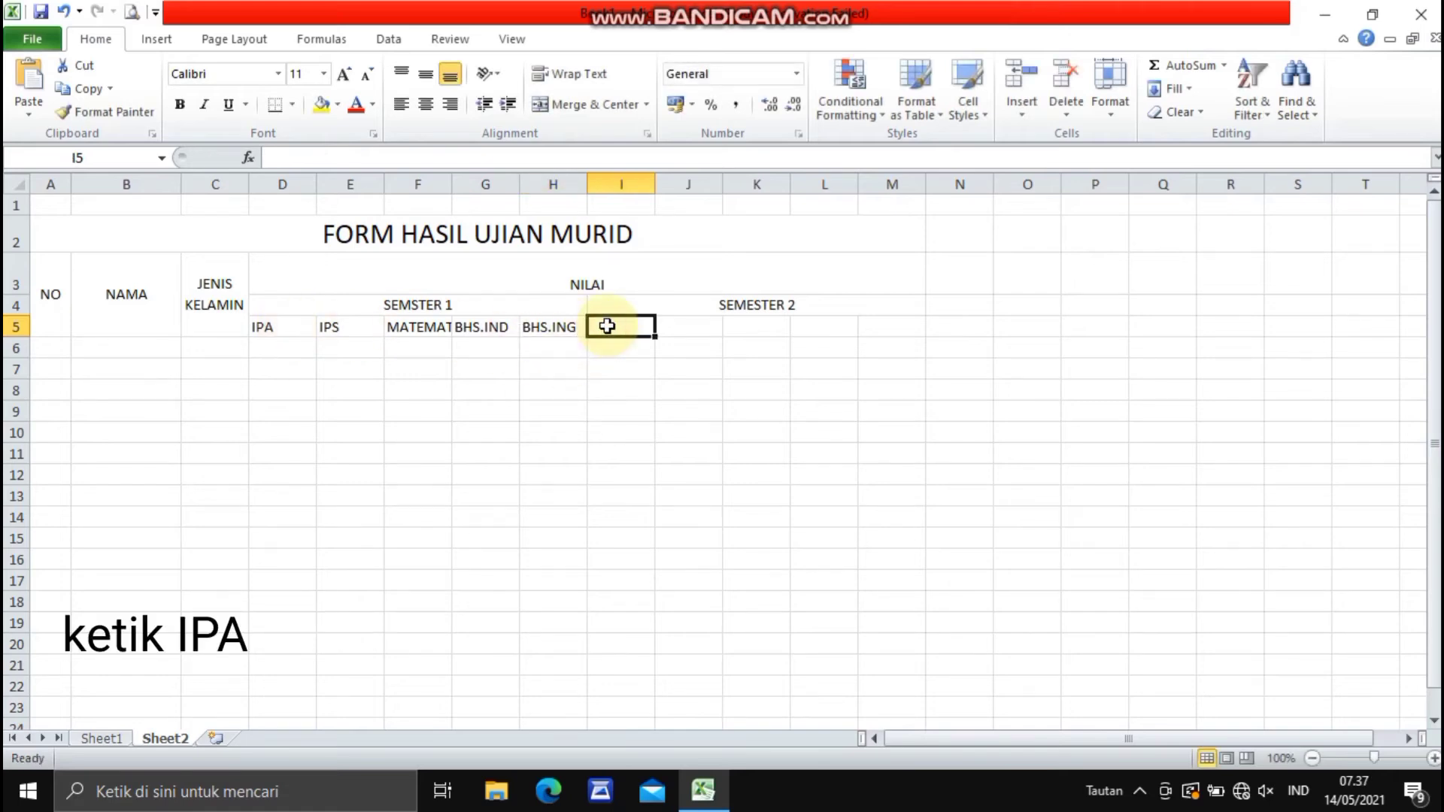
pyautogui.write('I')
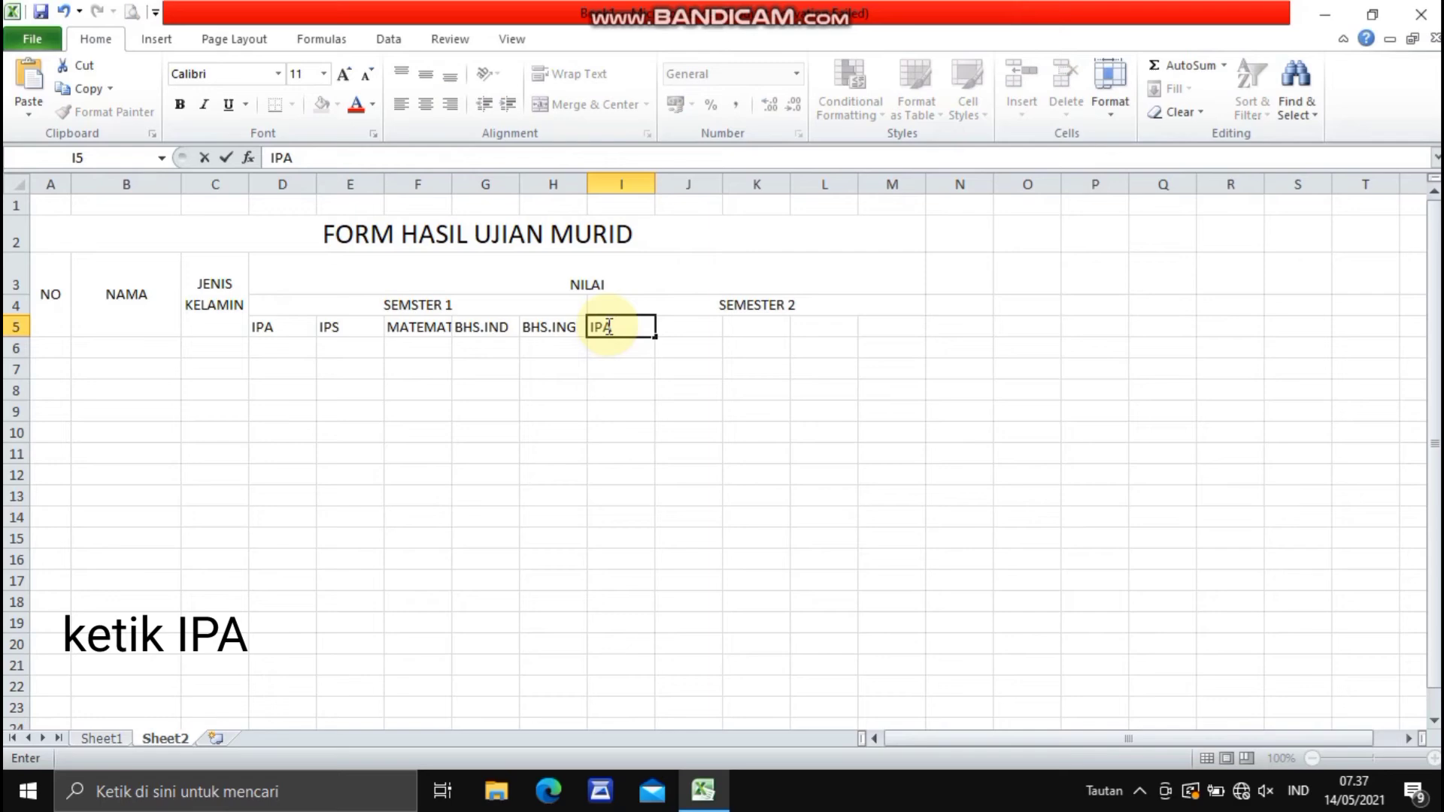
pyautogui.write('PA')
pyautogui.press('Tab')
pyautogui.write('I')
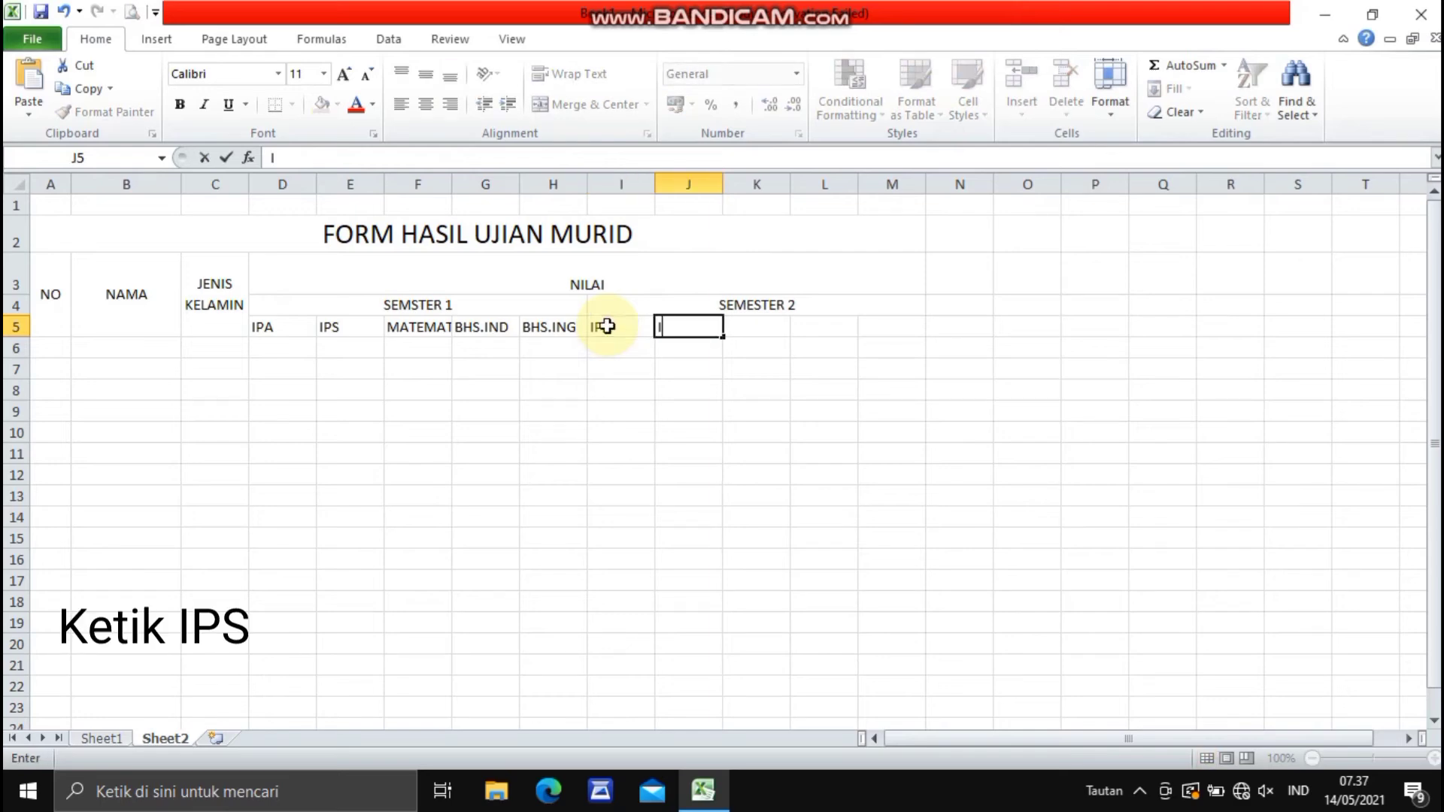
pyautogui.write('PS')
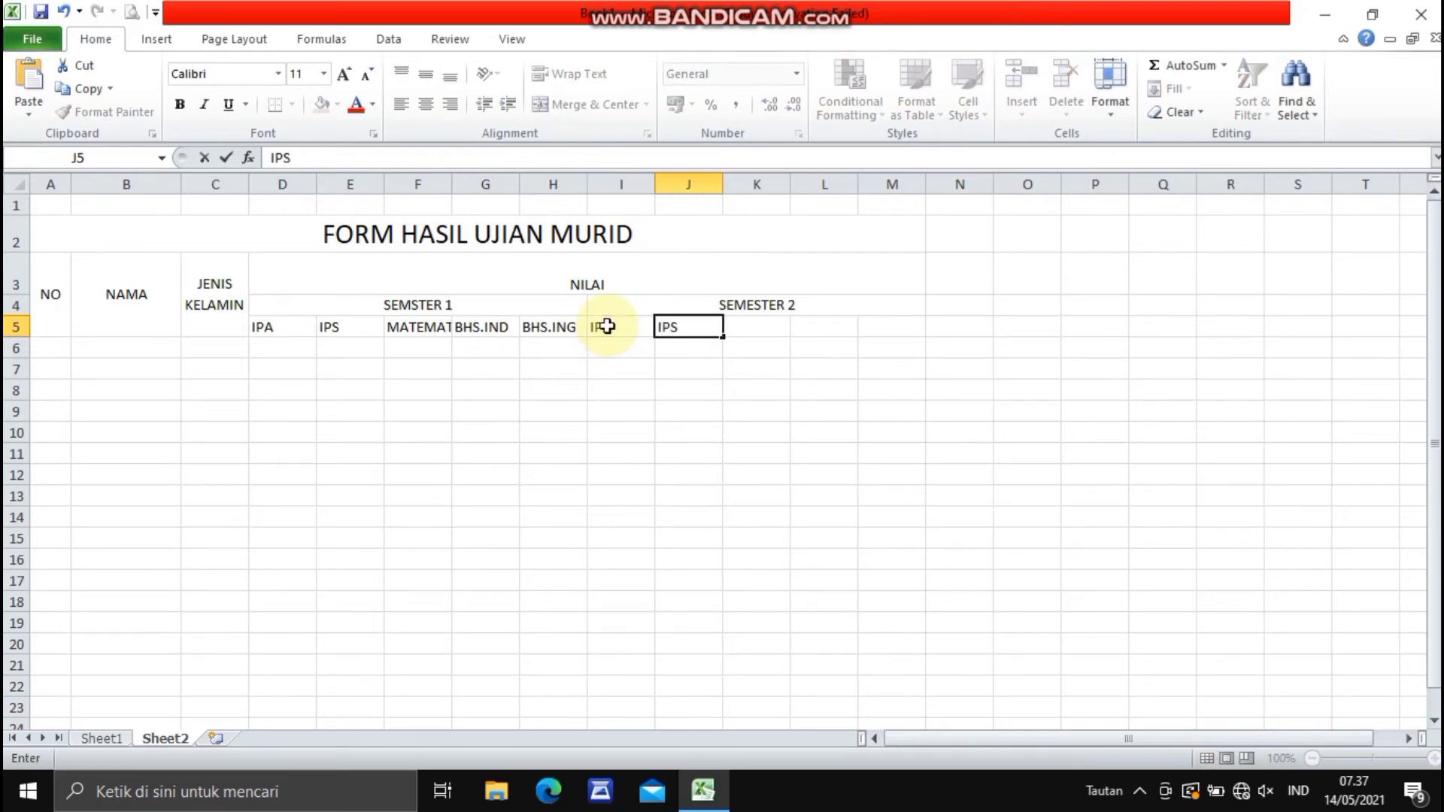
pyautogui.press('Tab')
pyautogui.write('MA')
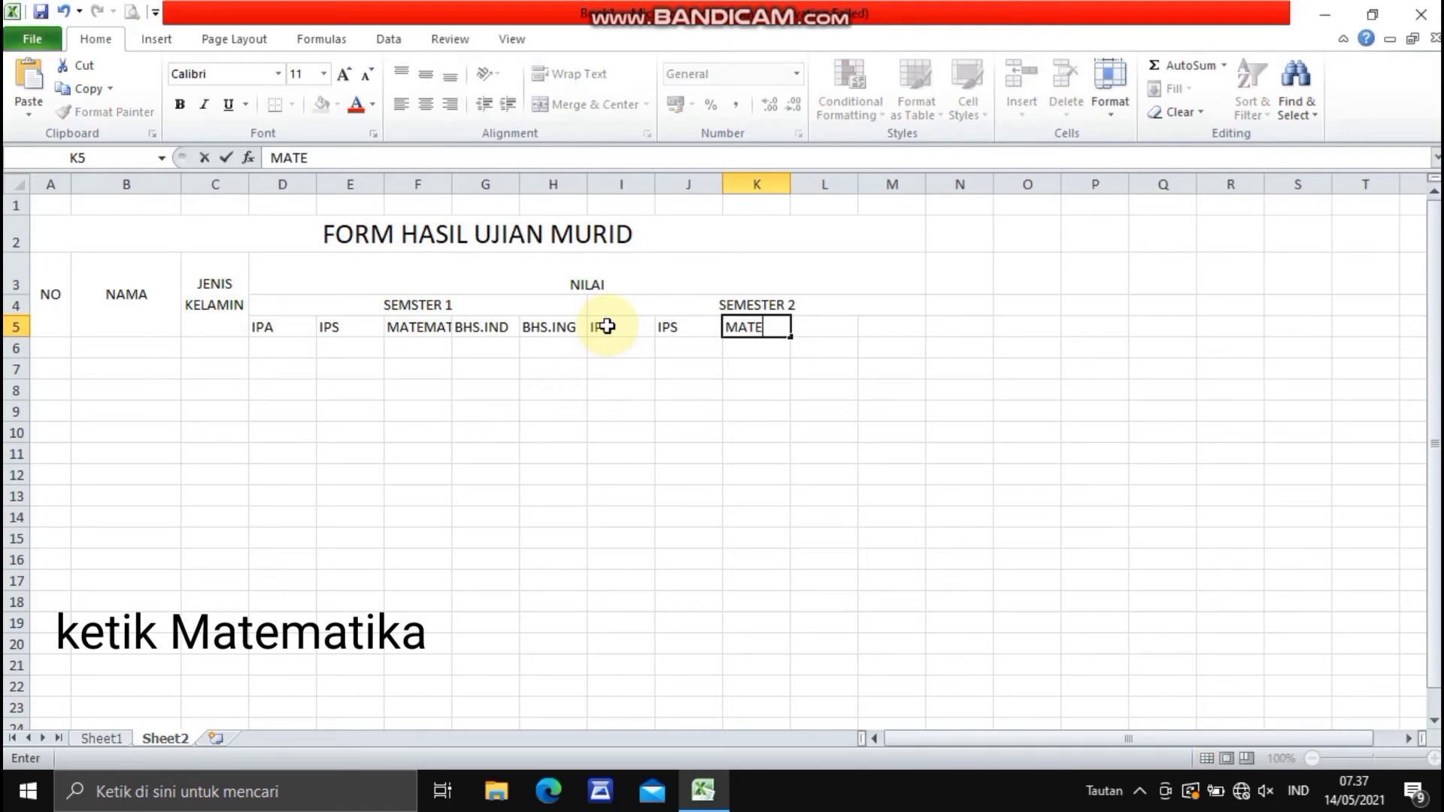
pyautogui.write('TEMATIKA')
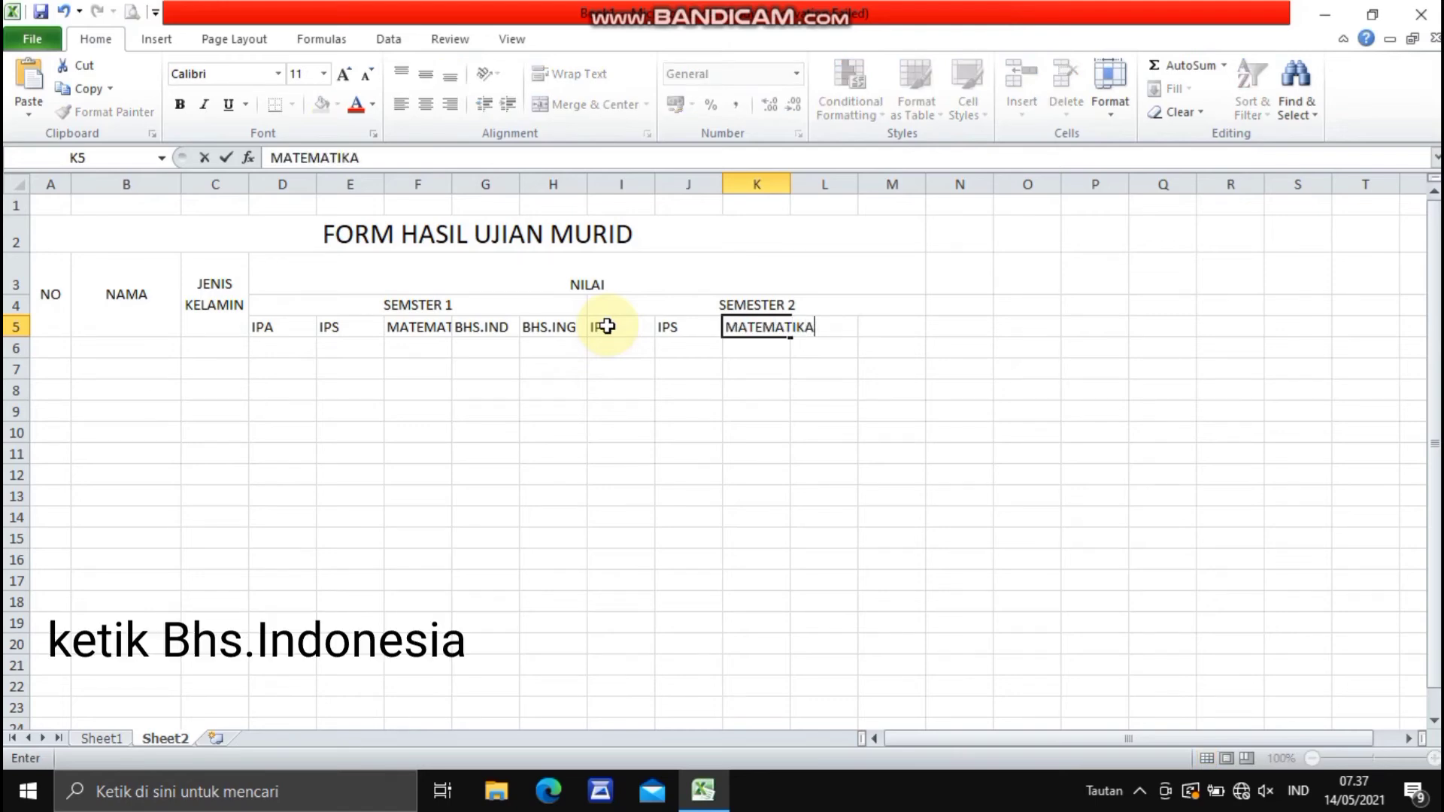
pyautogui.press('Tab')
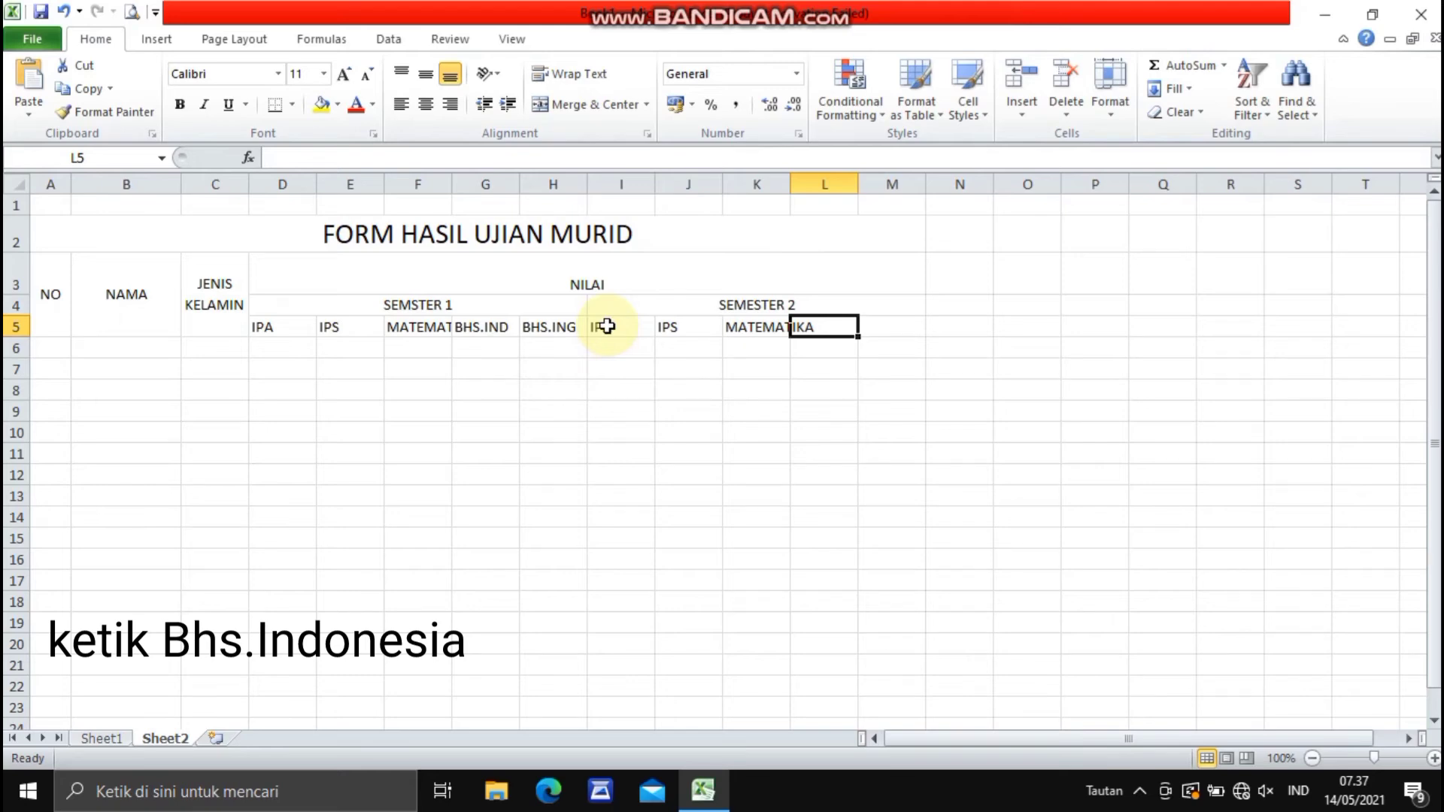
pyautogui.write('BHS.IN')
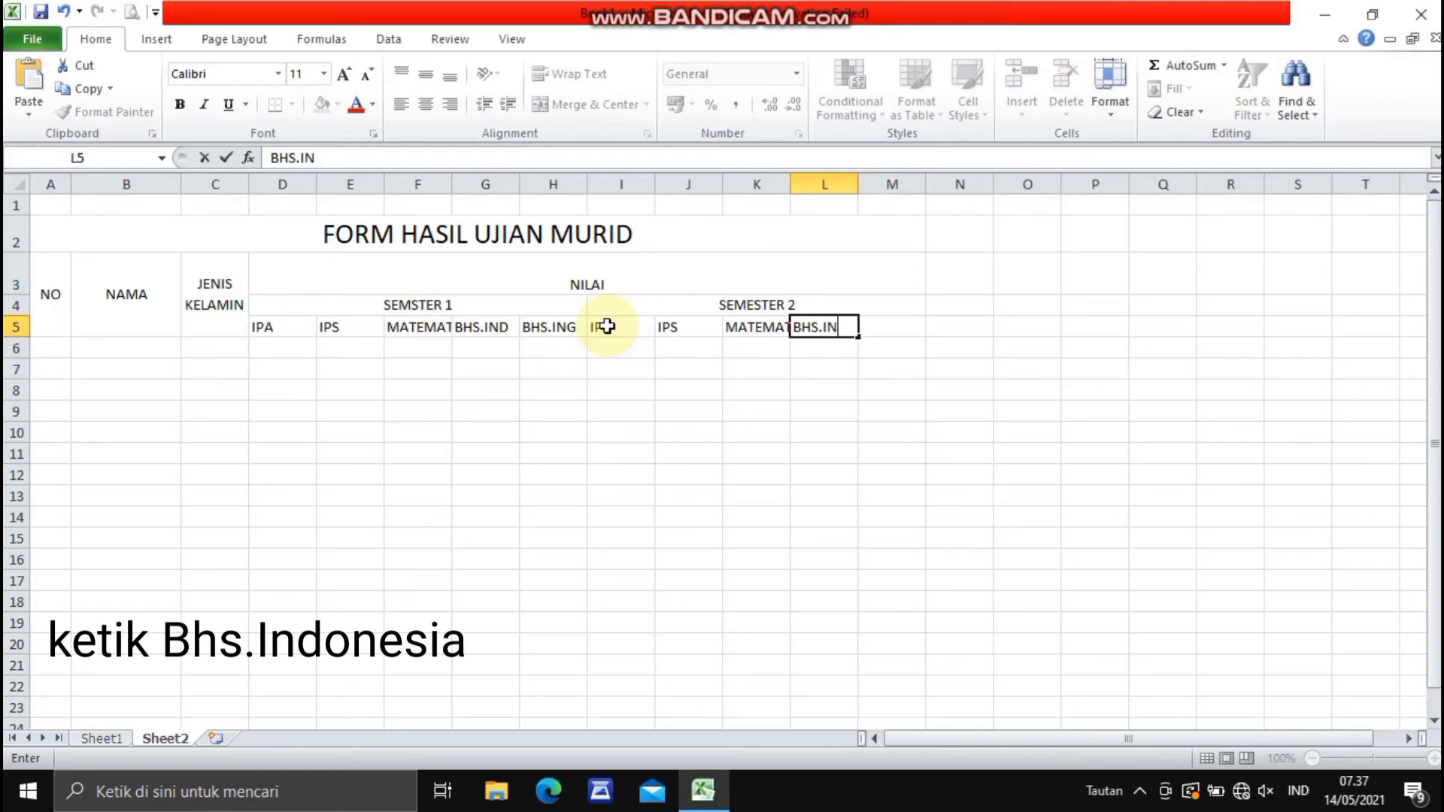
pyautogui.write('D')
pyautogui.press('Tab')
pyautogui.write('B')
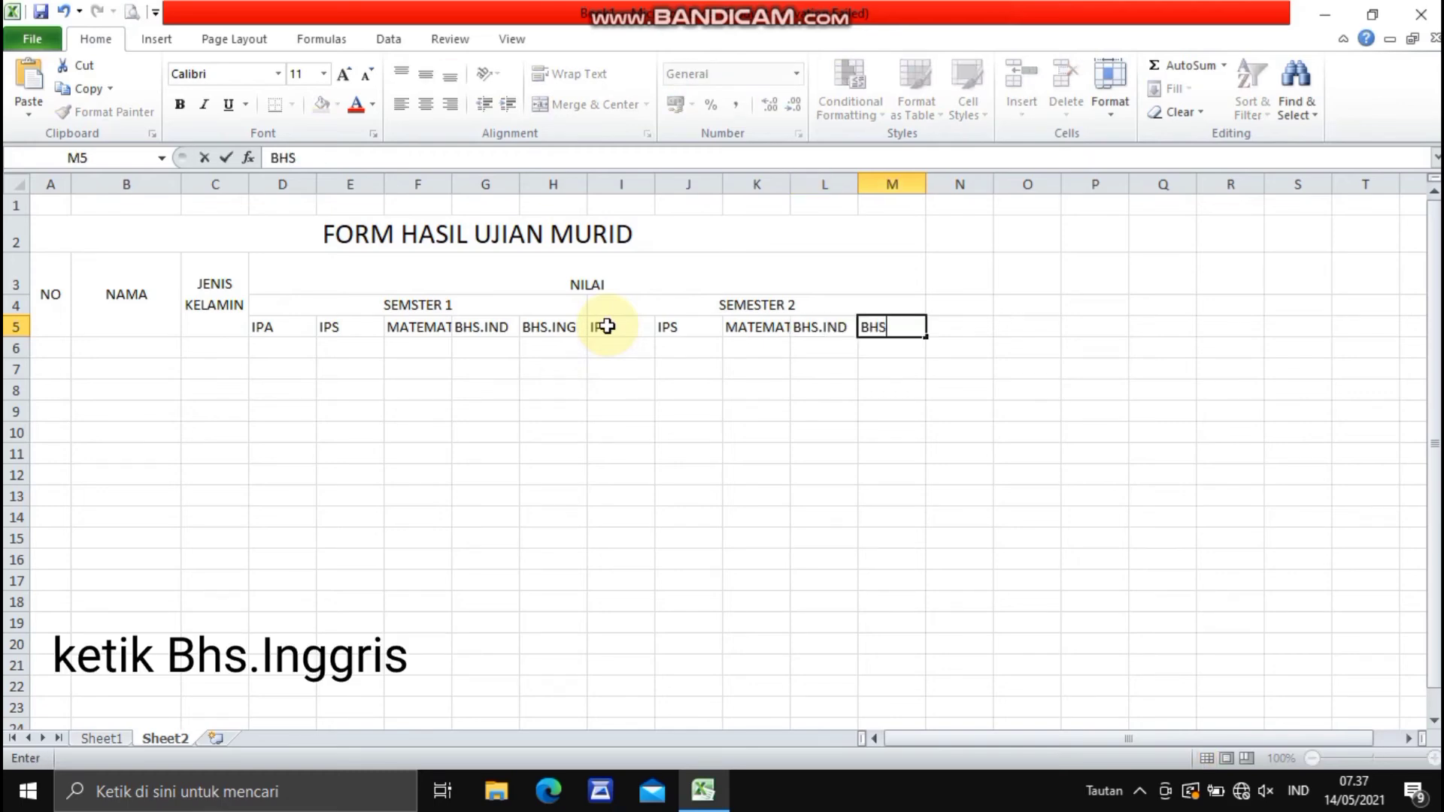
pyautogui.write('HS.ING')
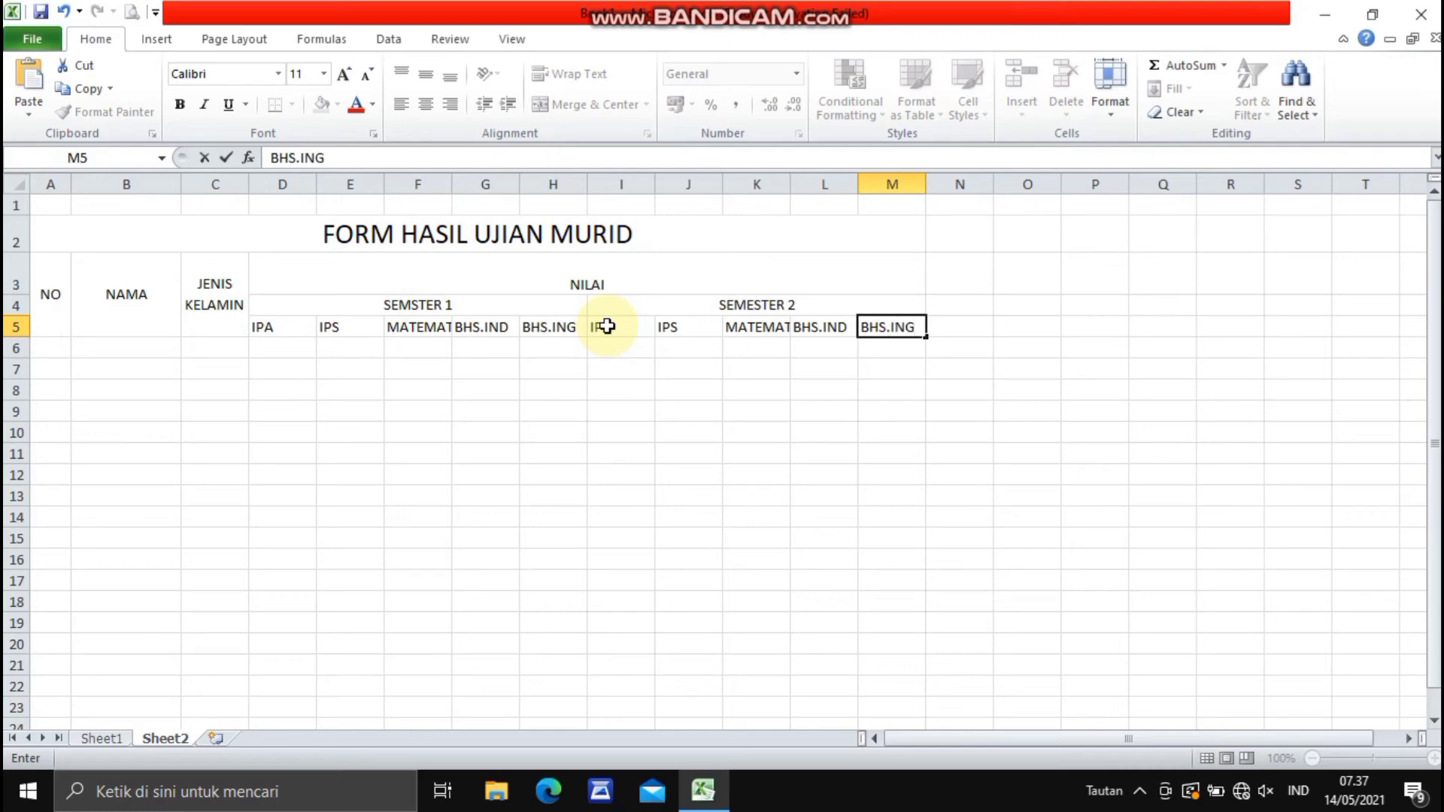
pyautogui.click(701, 429)
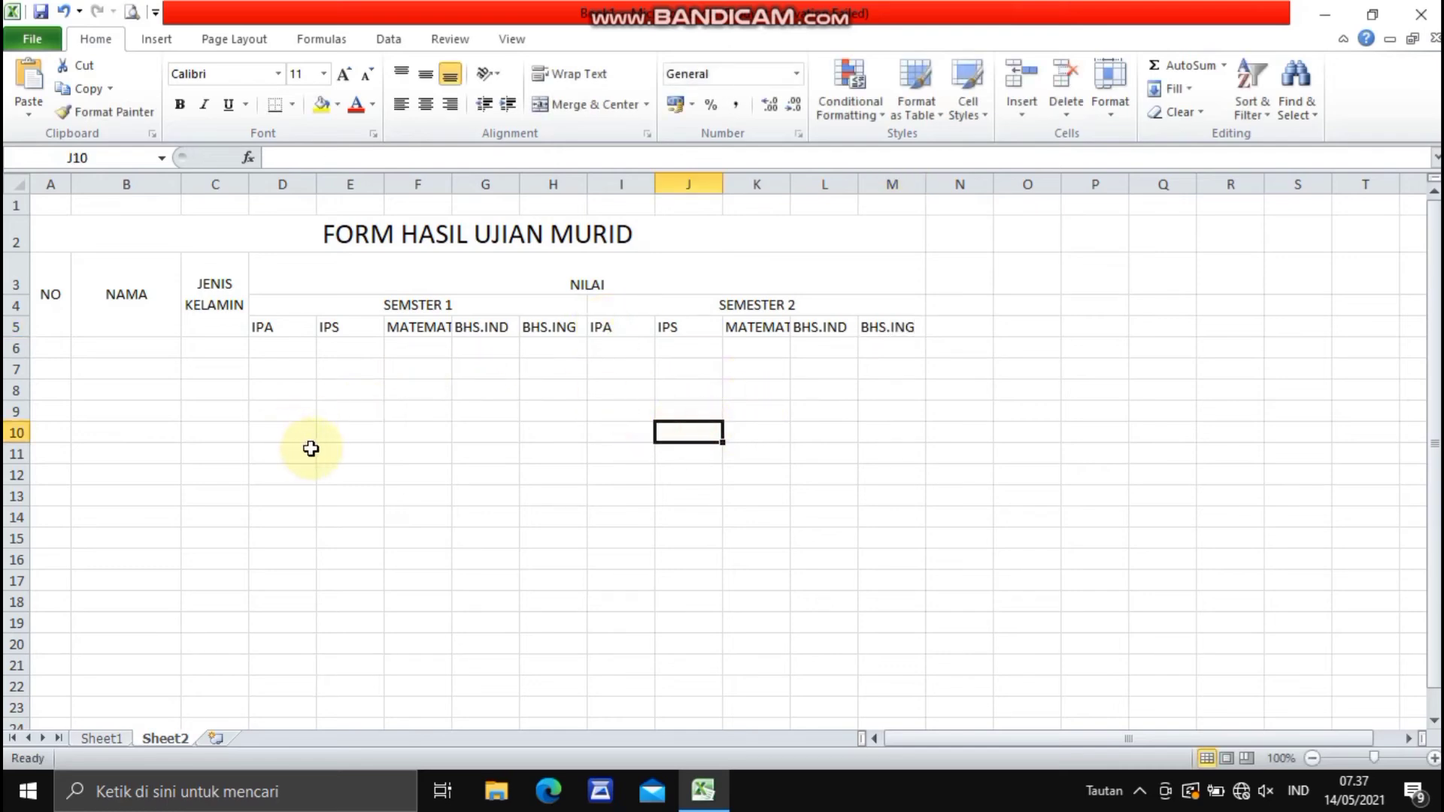
# - Number the NO column from 1 to 10 in cells A6 to A15 by extending a 1, 2 series
pyautogui.click(50, 350)
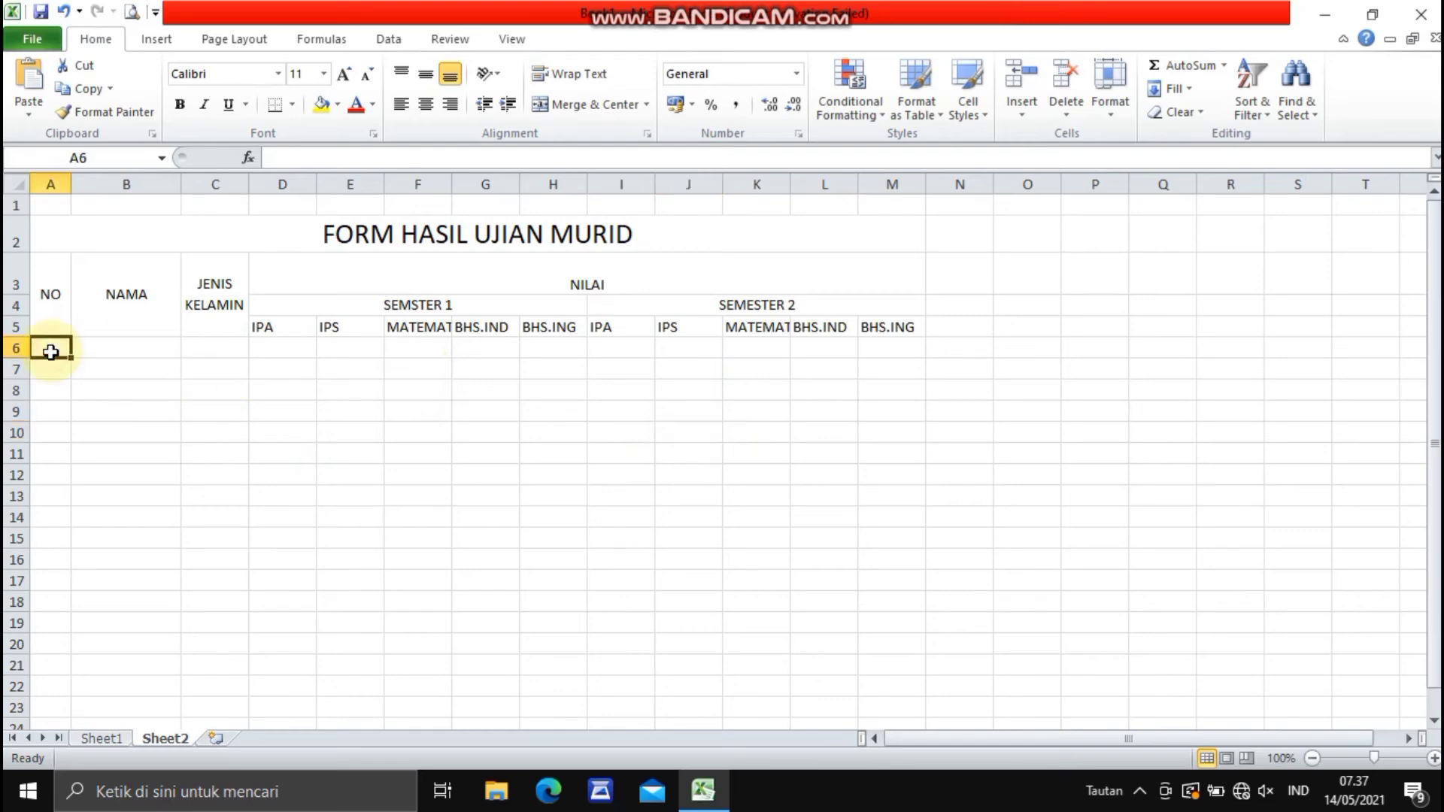
pyautogui.write('1')
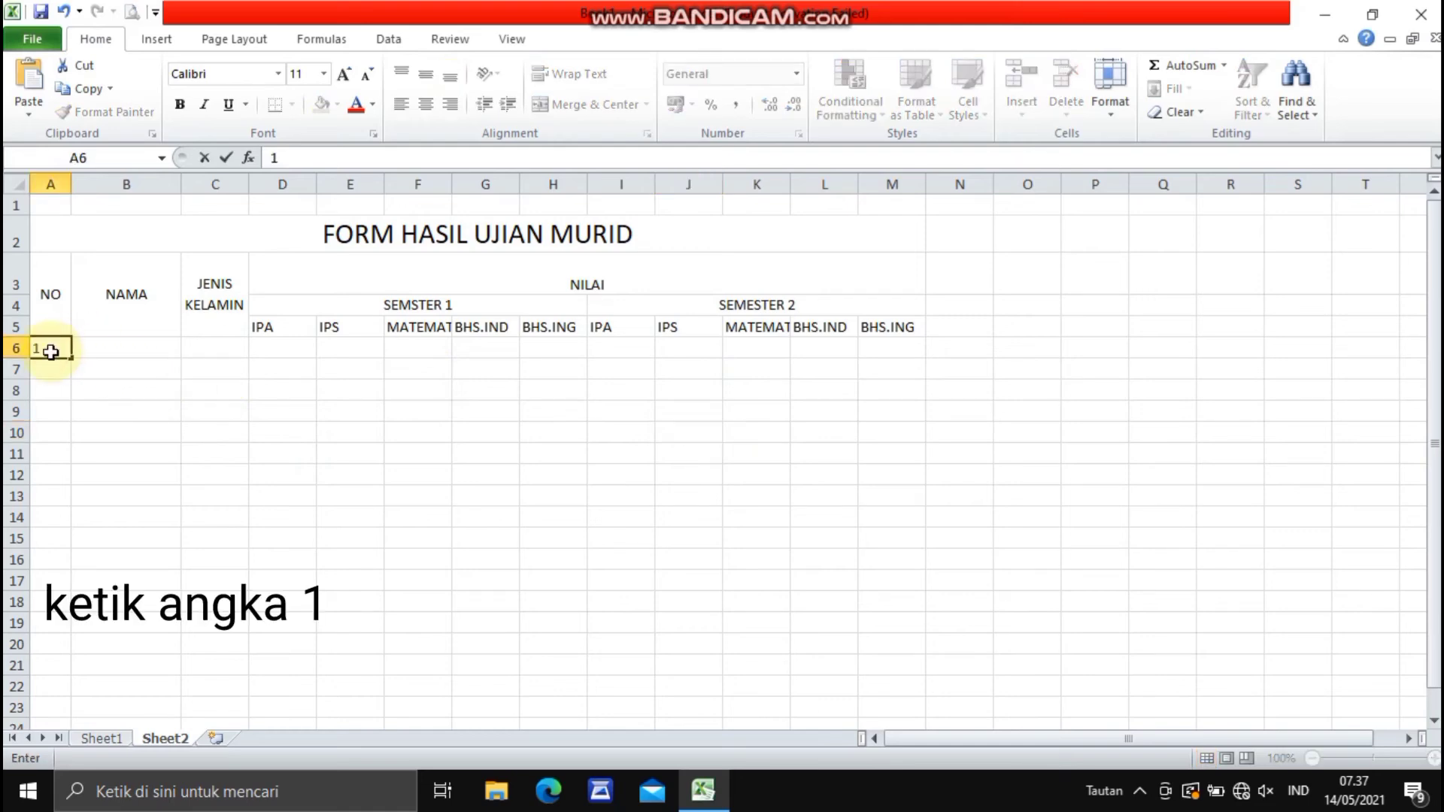
pyautogui.press('Return')
pyautogui.write('2')
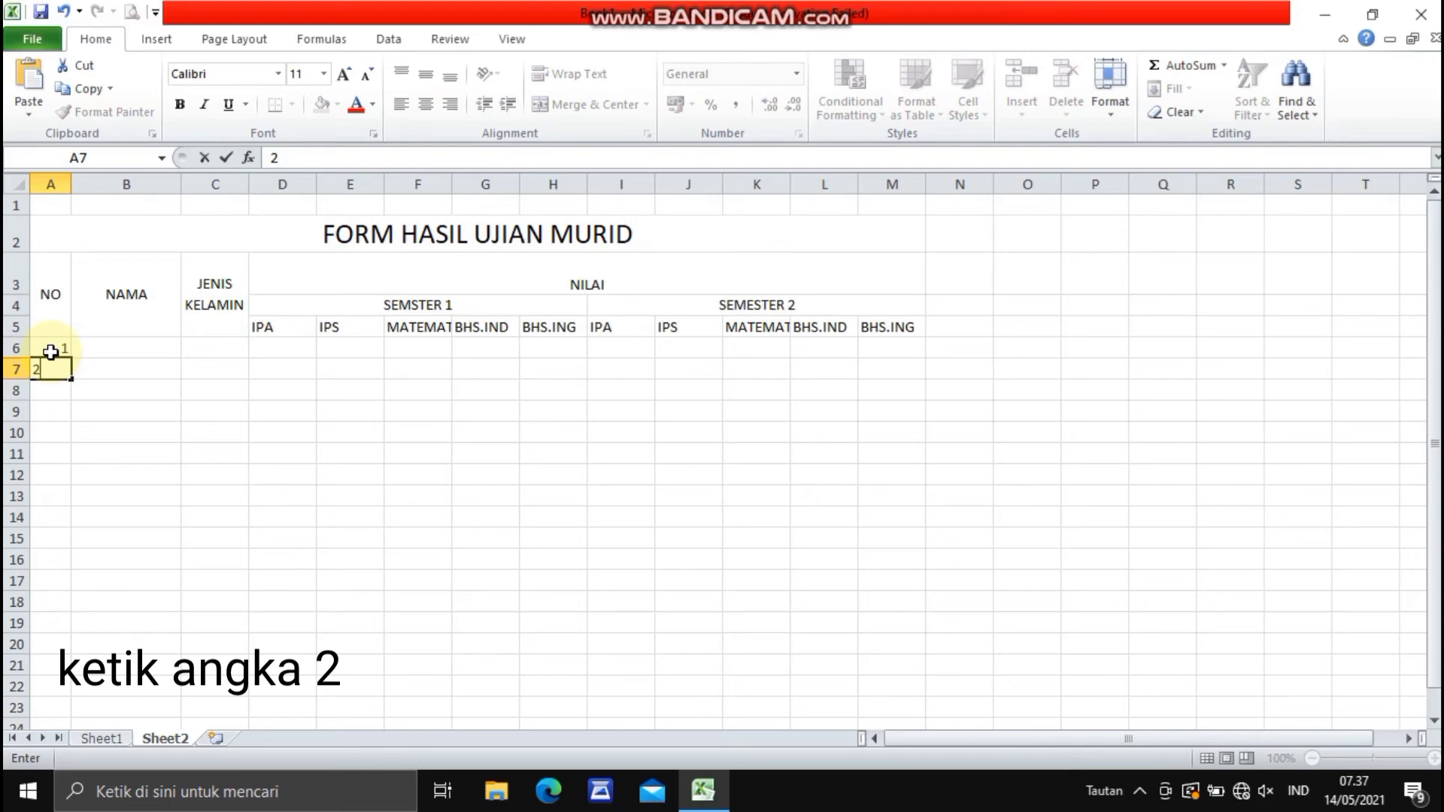
pyautogui.click(53, 350)
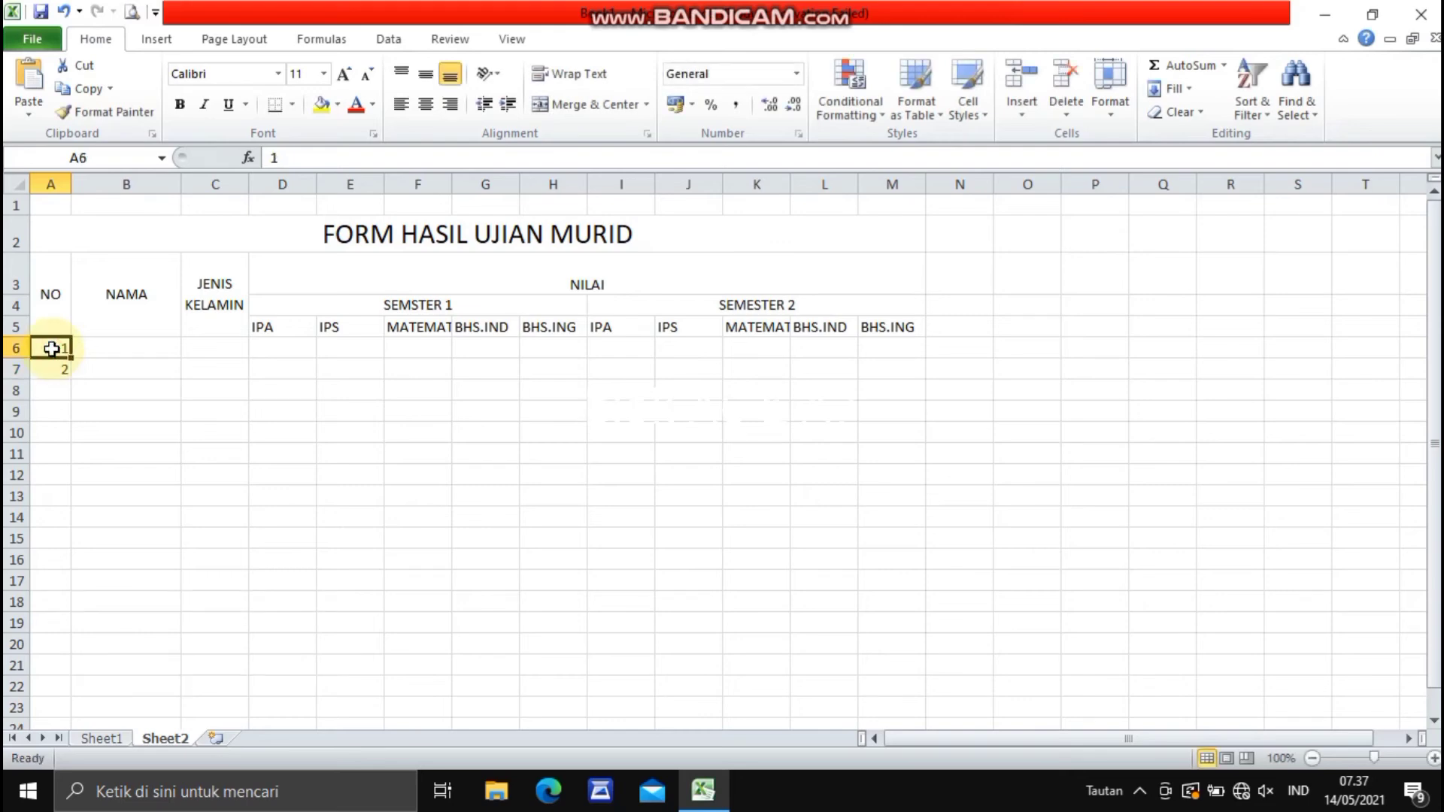
pyautogui.moveTo(53, 354); pyautogui.dragTo(60, 557)
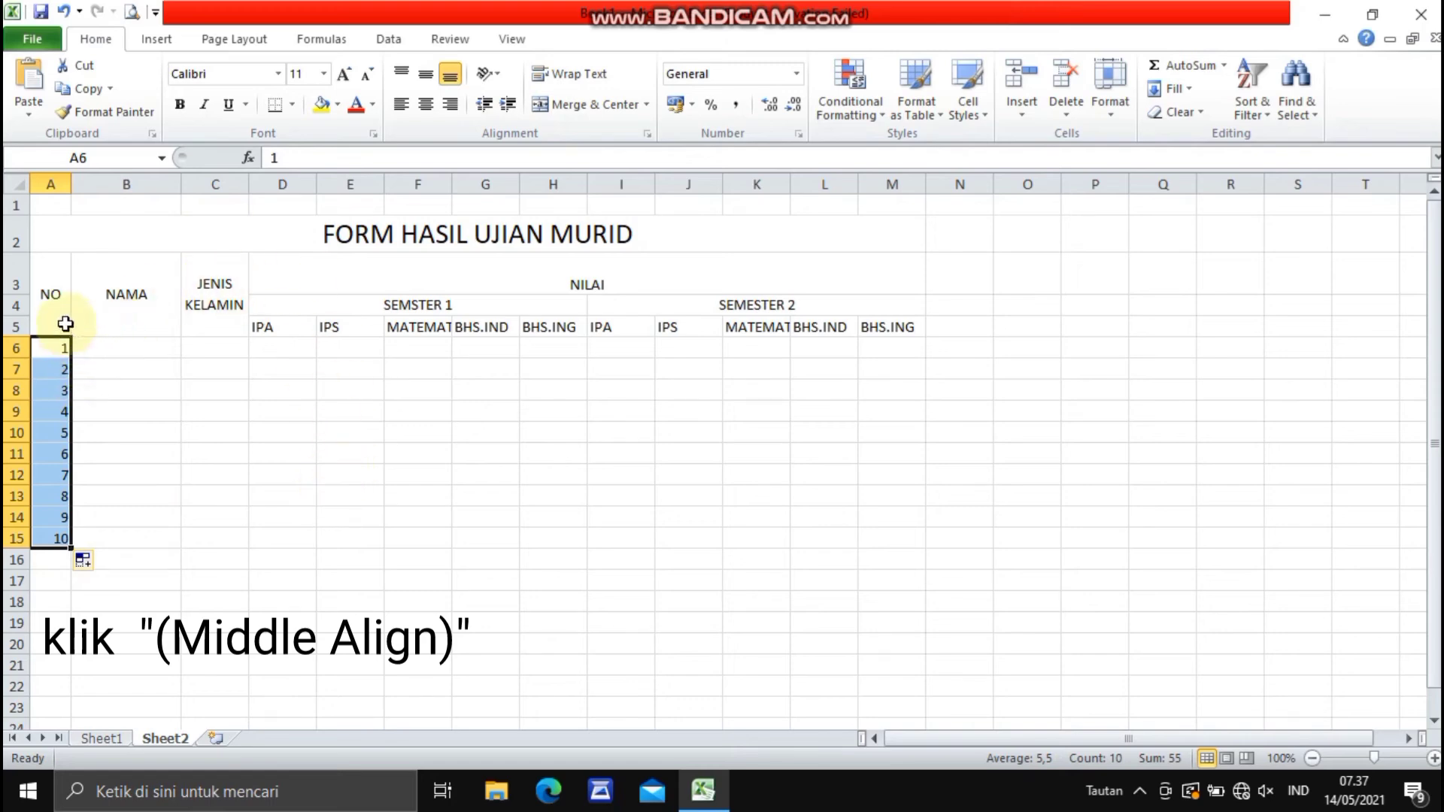
# - Center the row numbers in A6:A15 horizontally and give them middle alignment
pyautogui.click(432, 74)
pyautogui.click(426, 104)
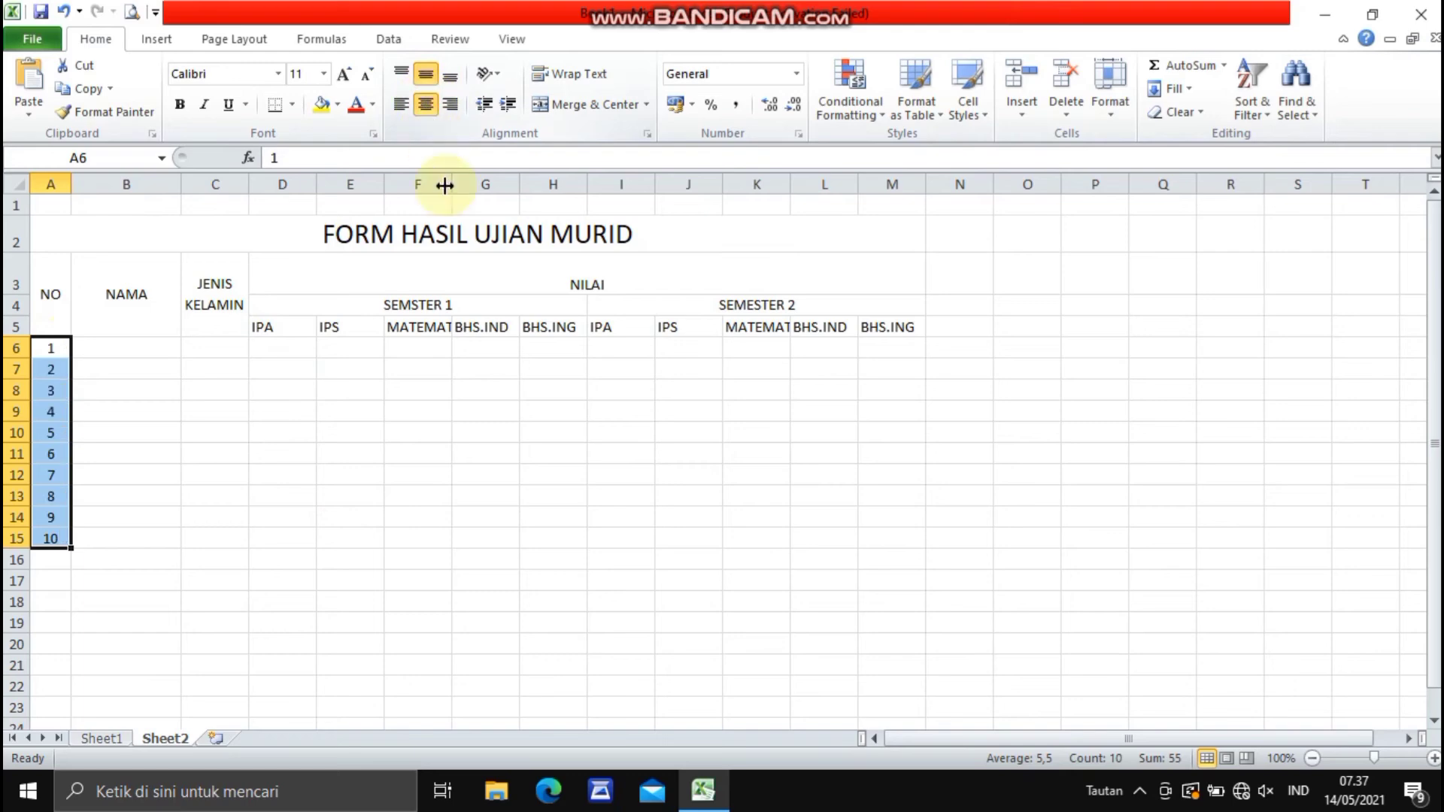
pyautogui.click(434, 486)
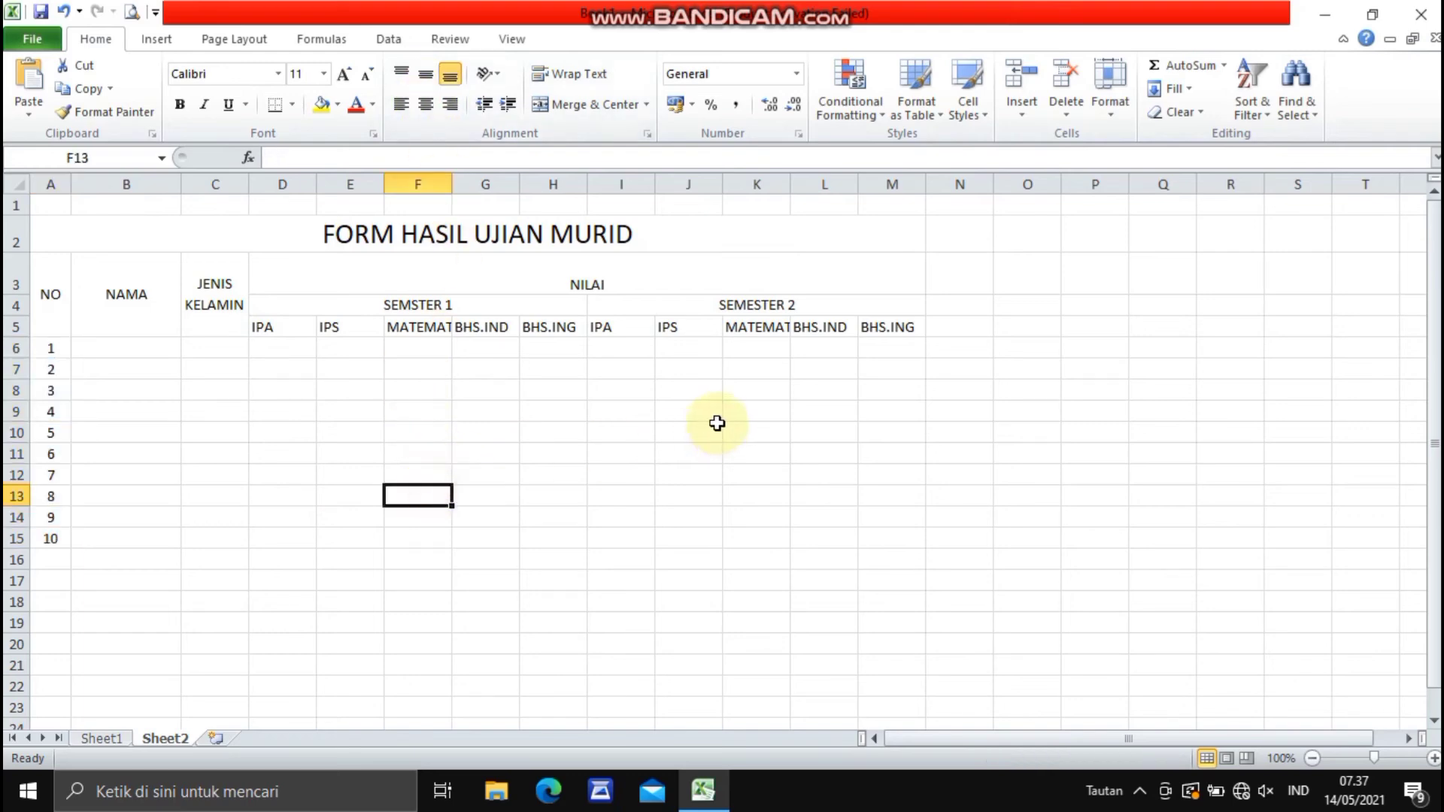
# - Make the whole table A3:M15 bold and apply all borders to it
pyautogui.click(53, 267)
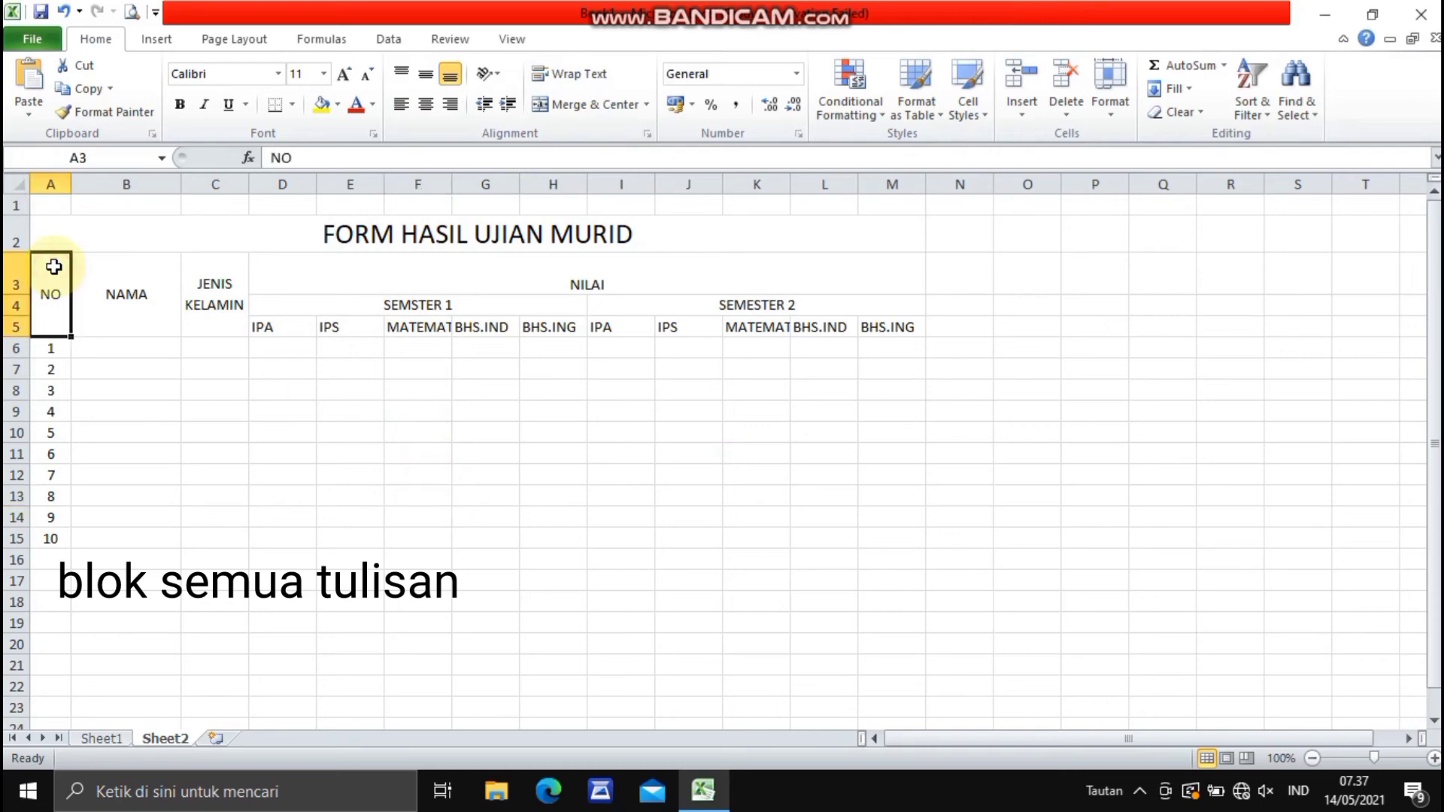
pyautogui.moveTo(54, 267); pyautogui.dragTo(652, 533)
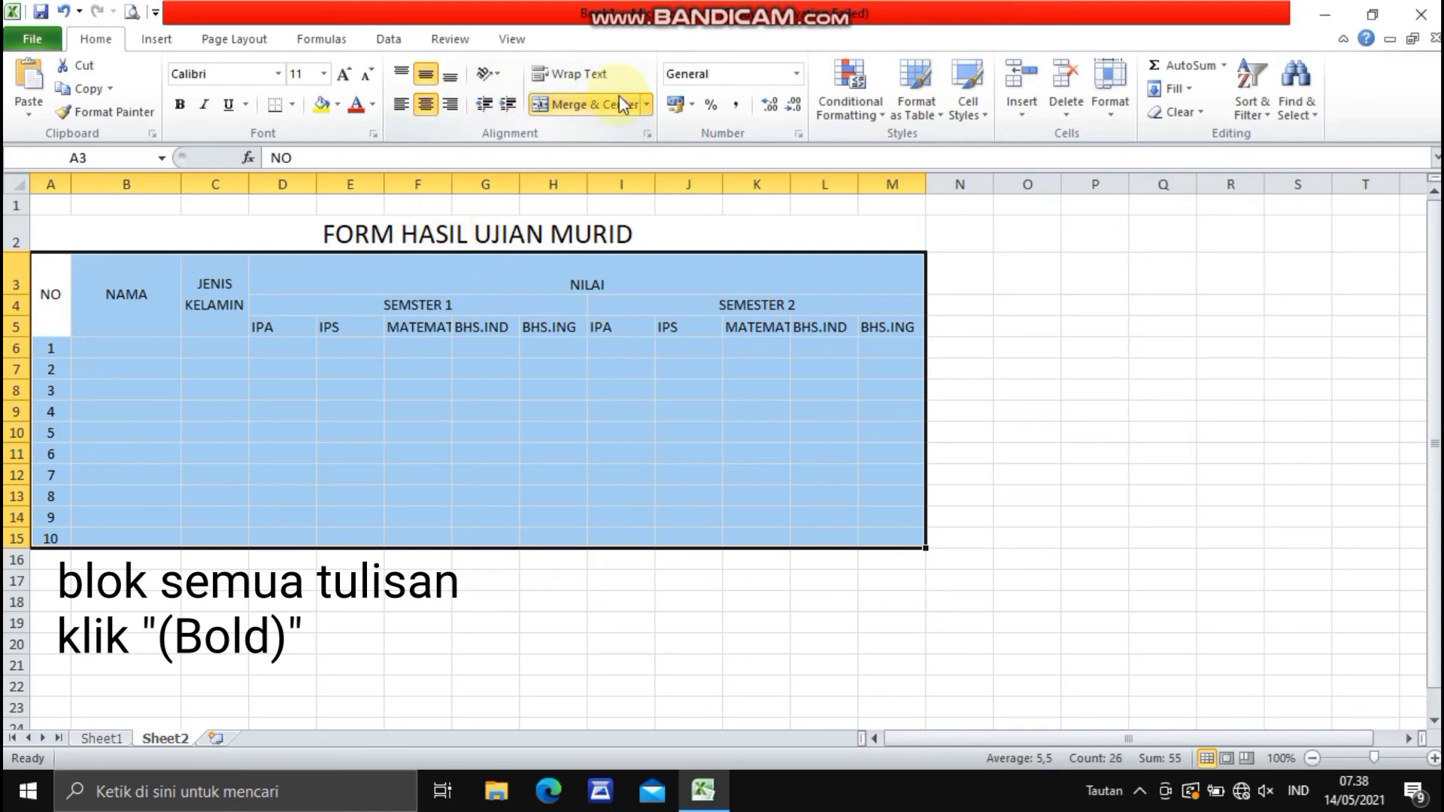
pyautogui.click(178, 109)
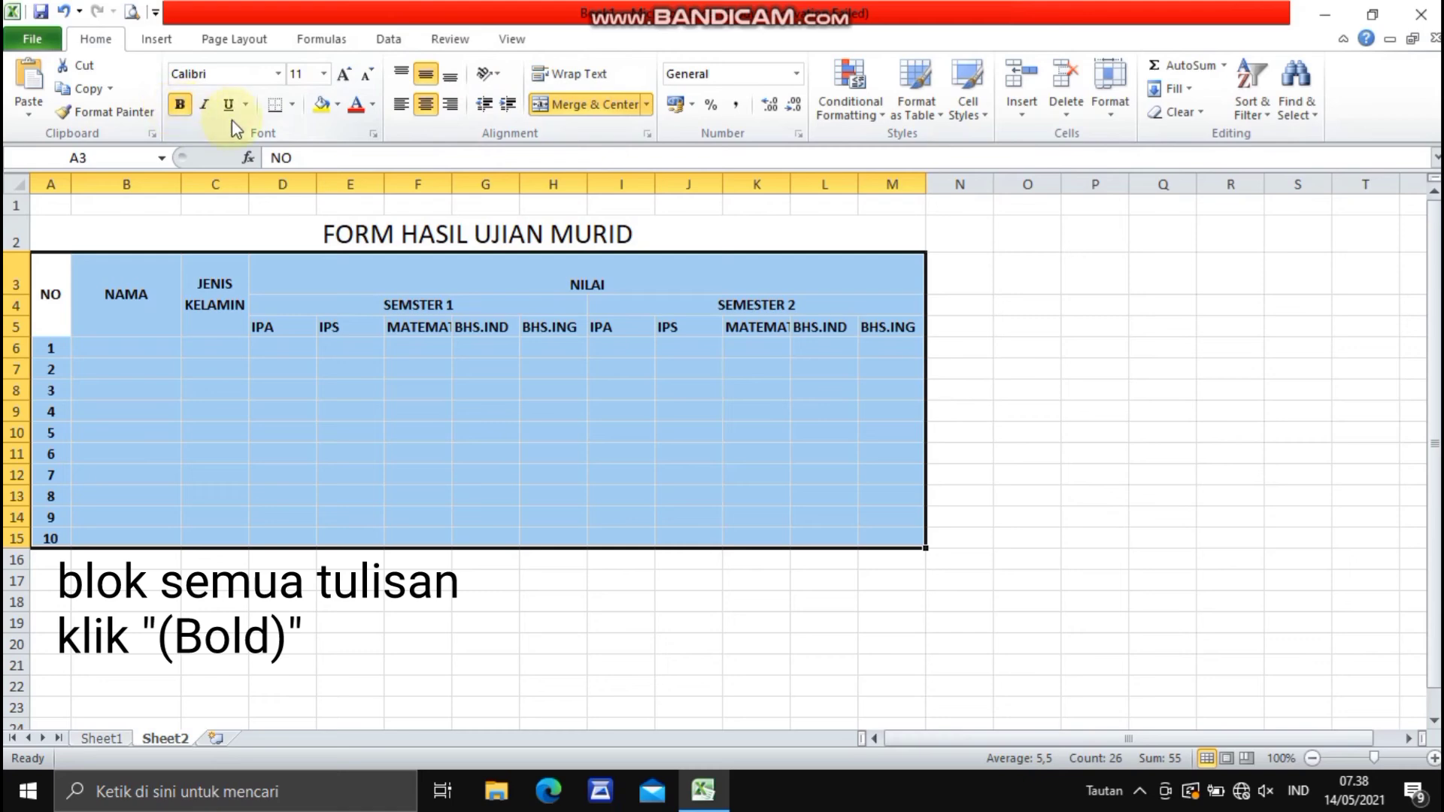
pyautogui.click(291, 108)
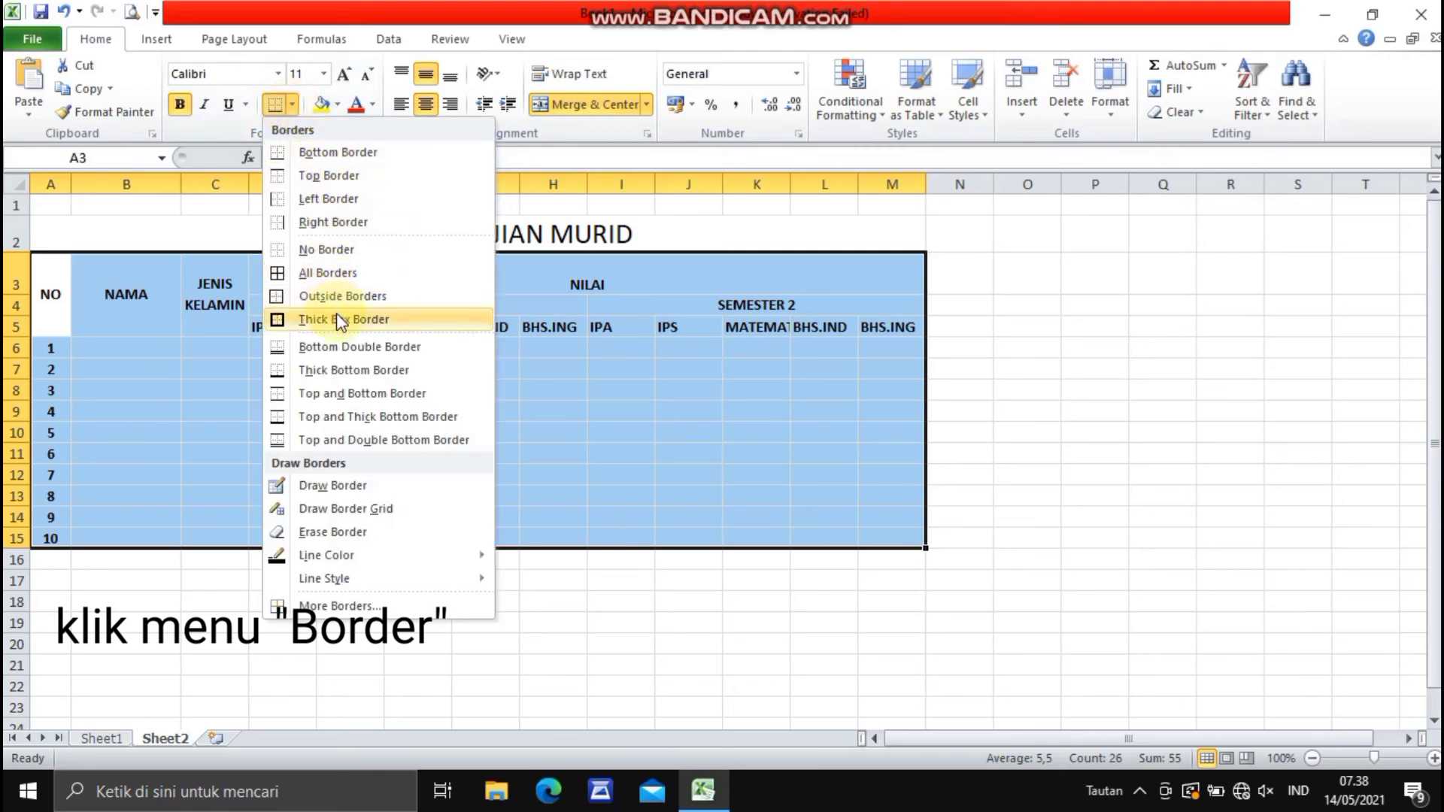
pyautogui.click(342, 272)
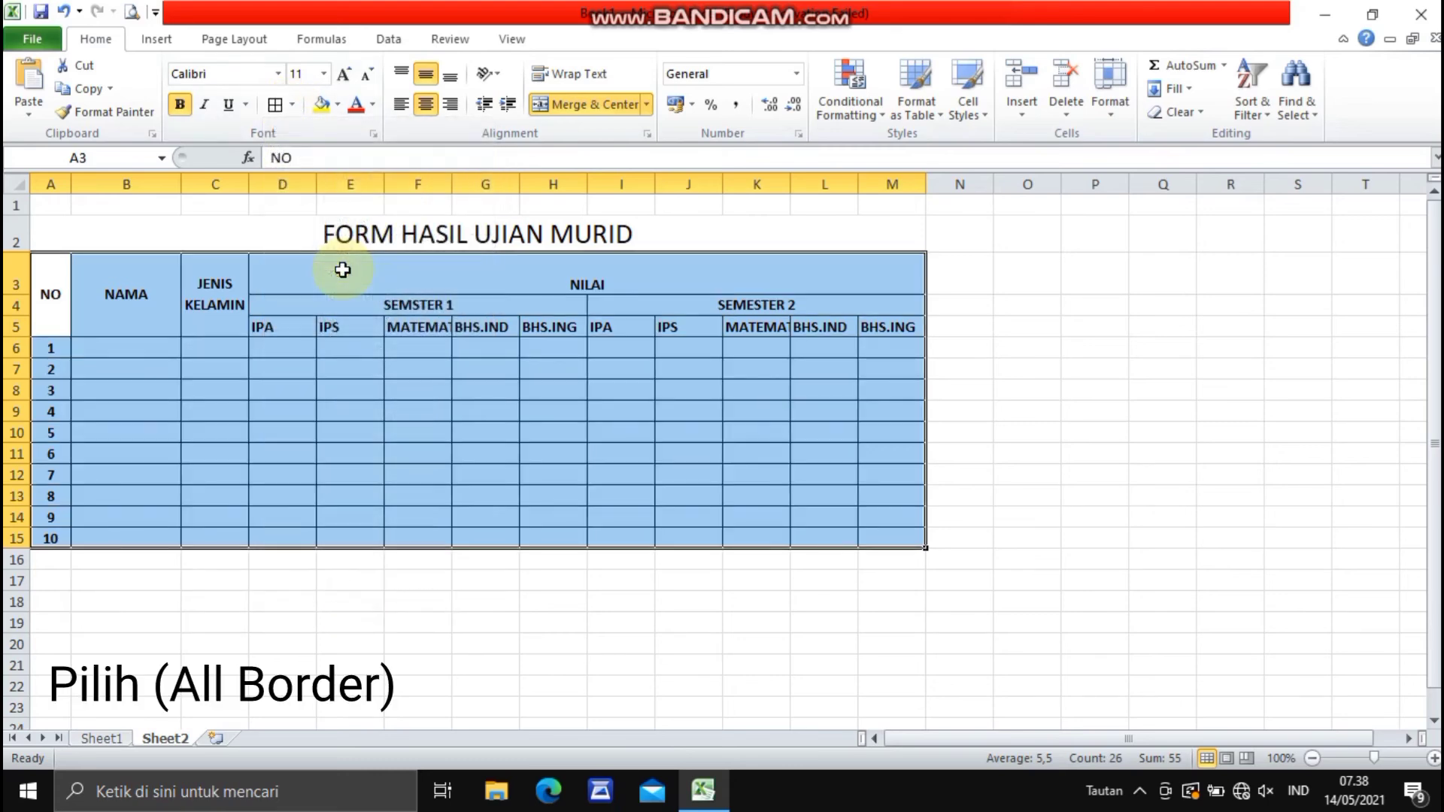
pyautogui.click(404, 616)
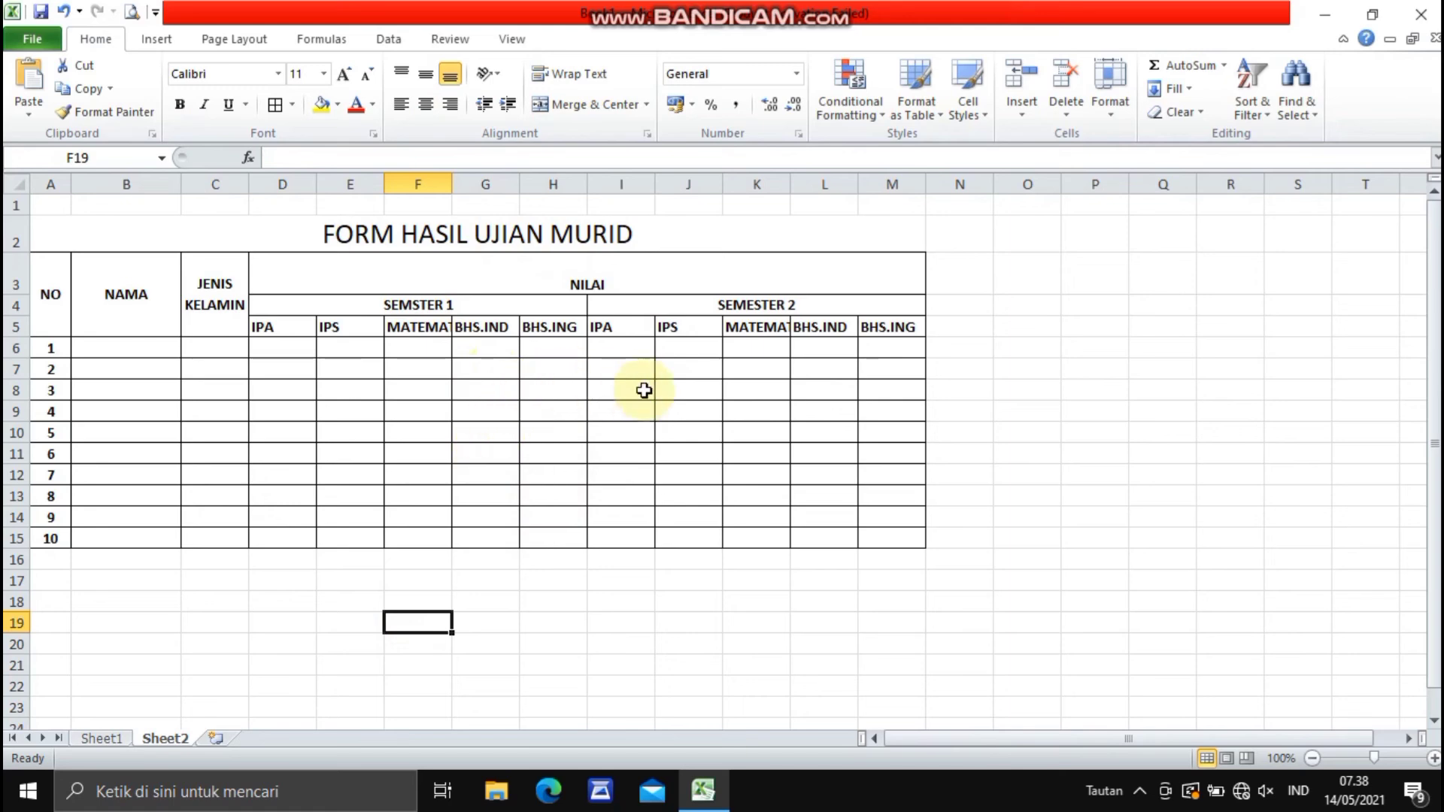
pyautogui.click(1054, 522)
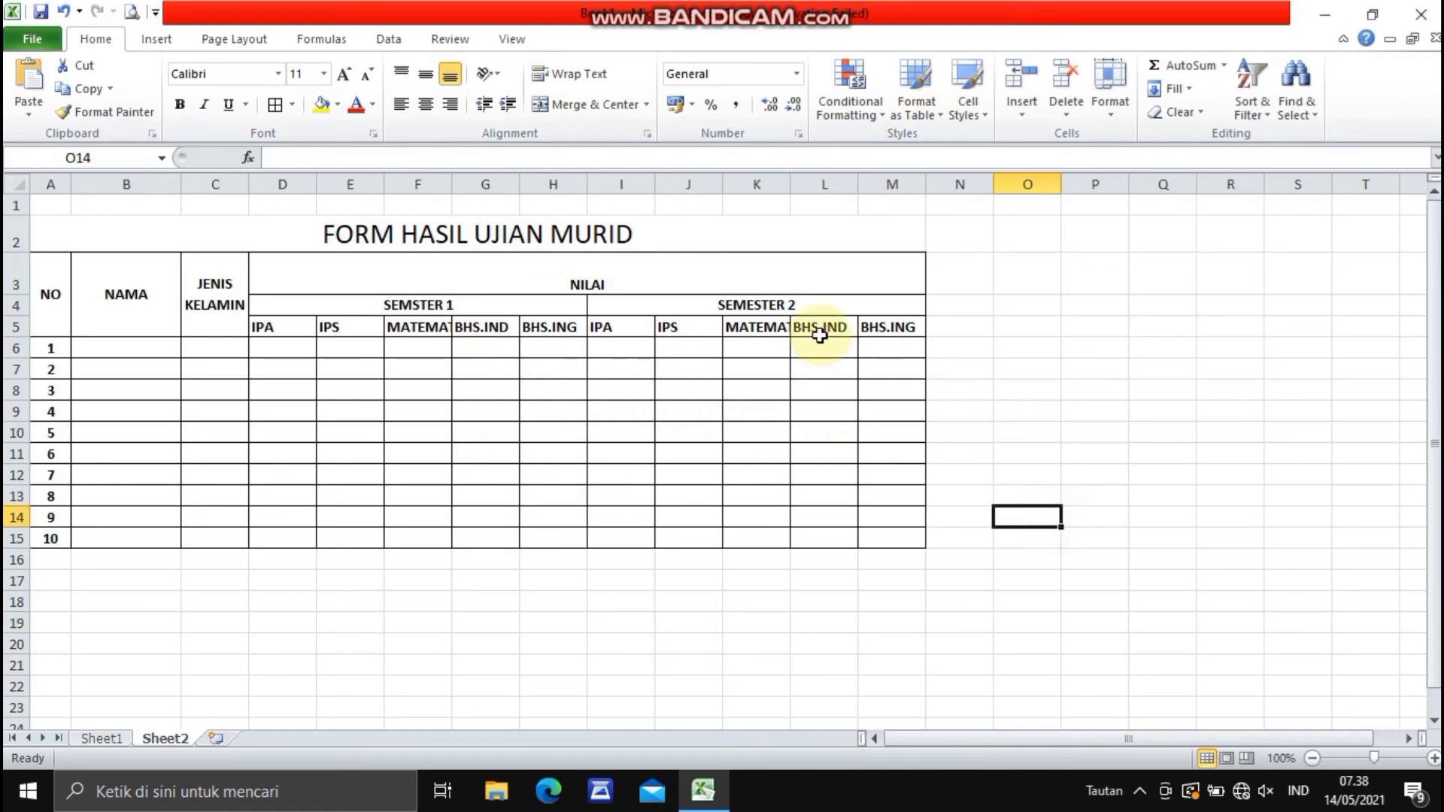
# - Give the merged NILAI header middle alignment and set its font size to 16
pyautogui.click(585, 286)
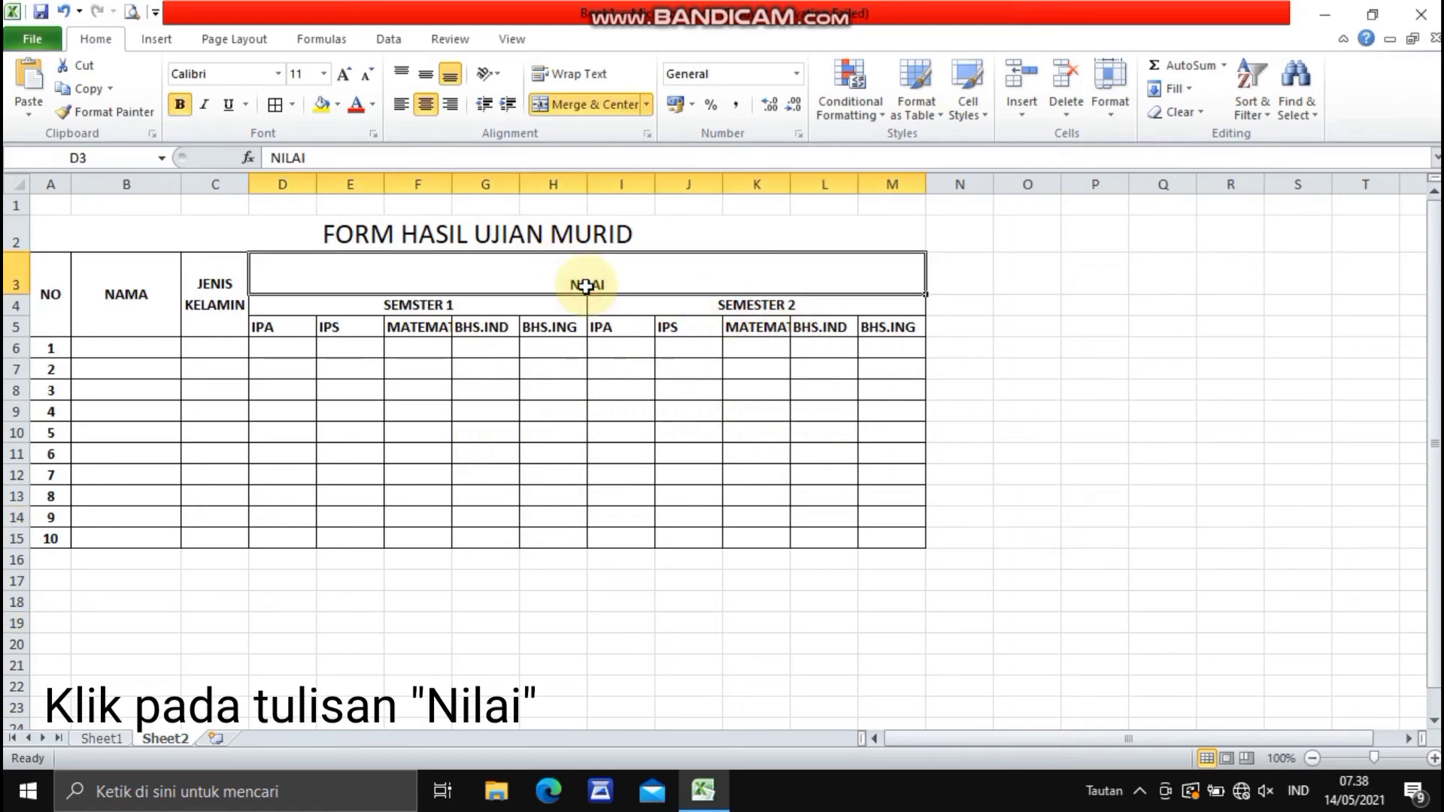
pyautogui.click(430, 76)
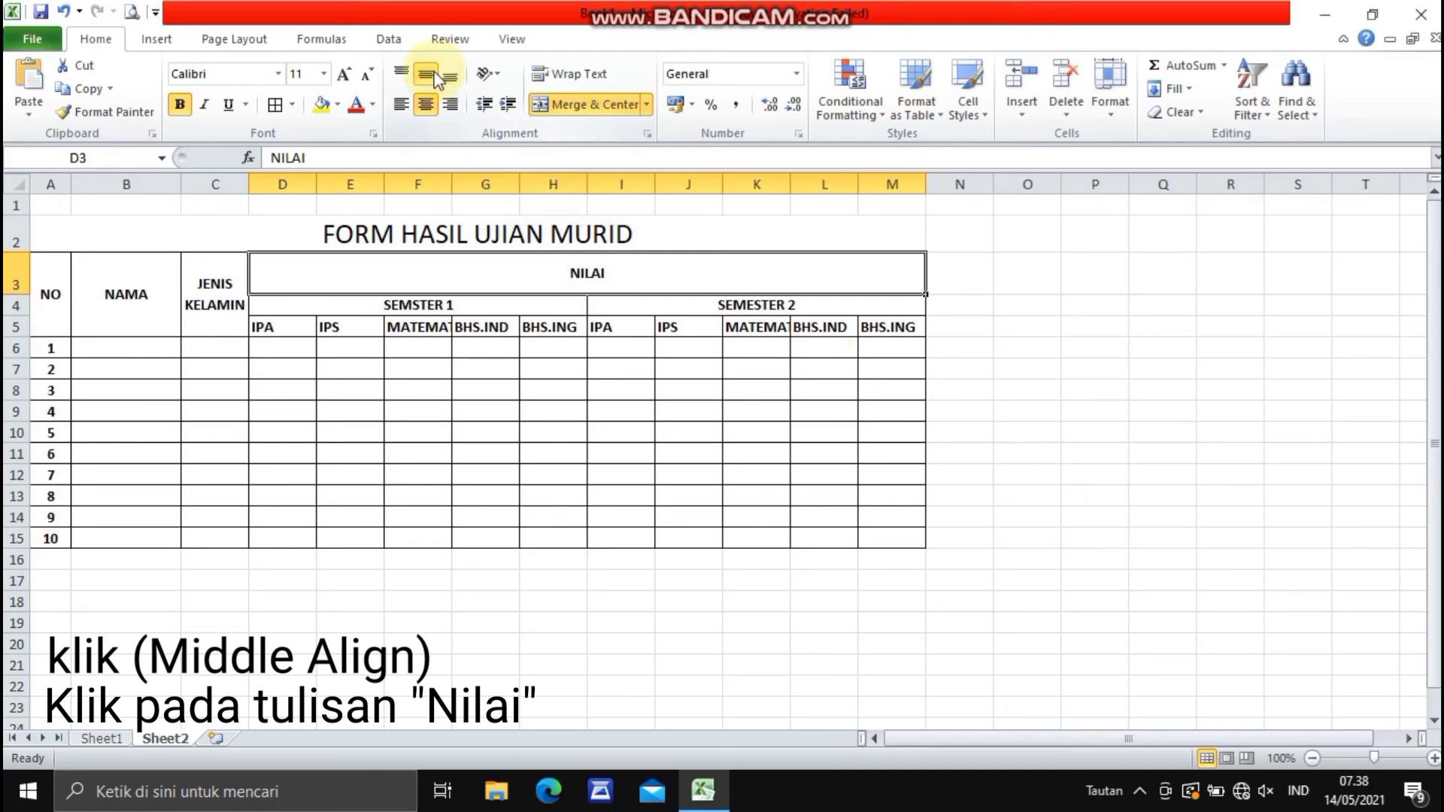
pyautogui.click(325, 73)
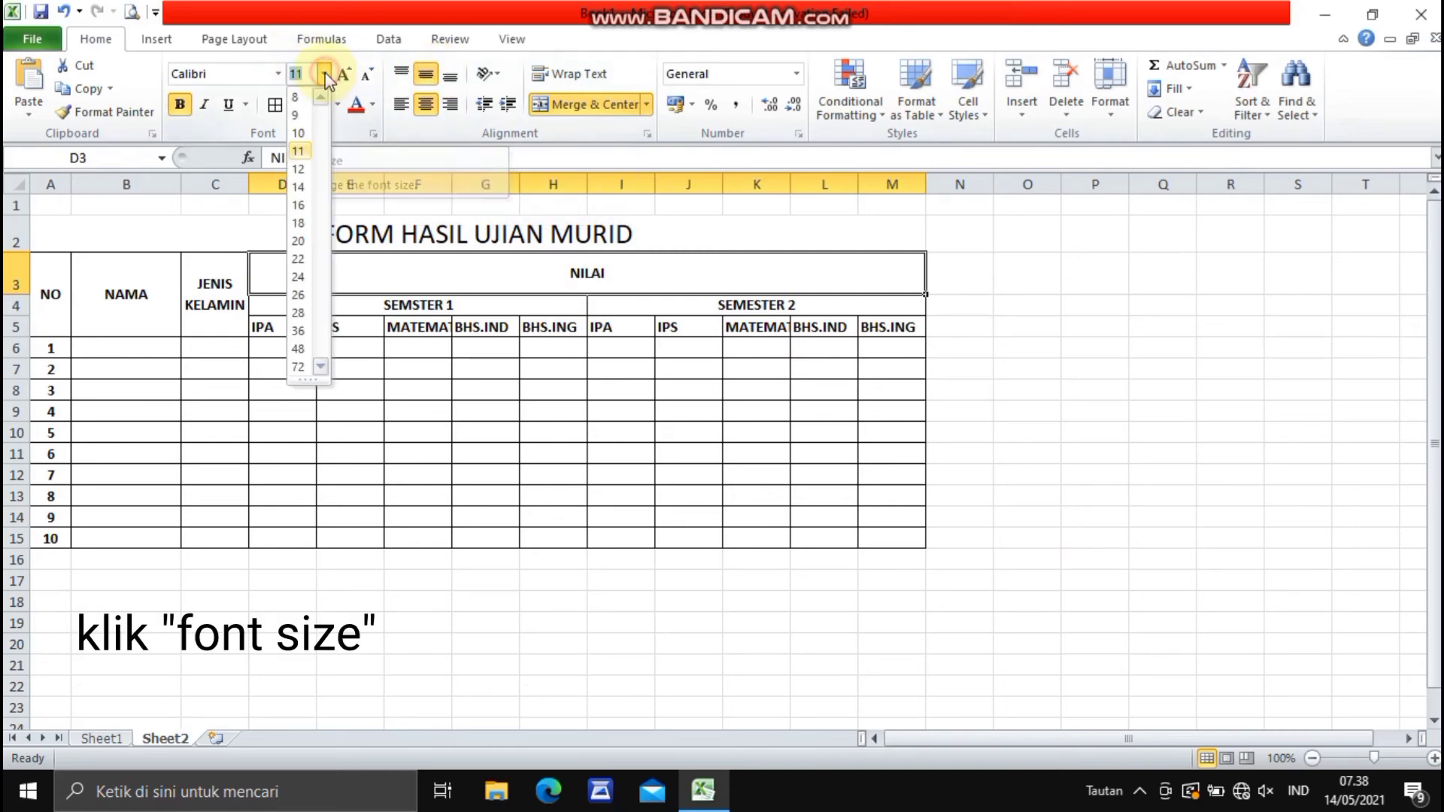
pyautogui.click(299, 205)
pyautogui.click(407, 618)
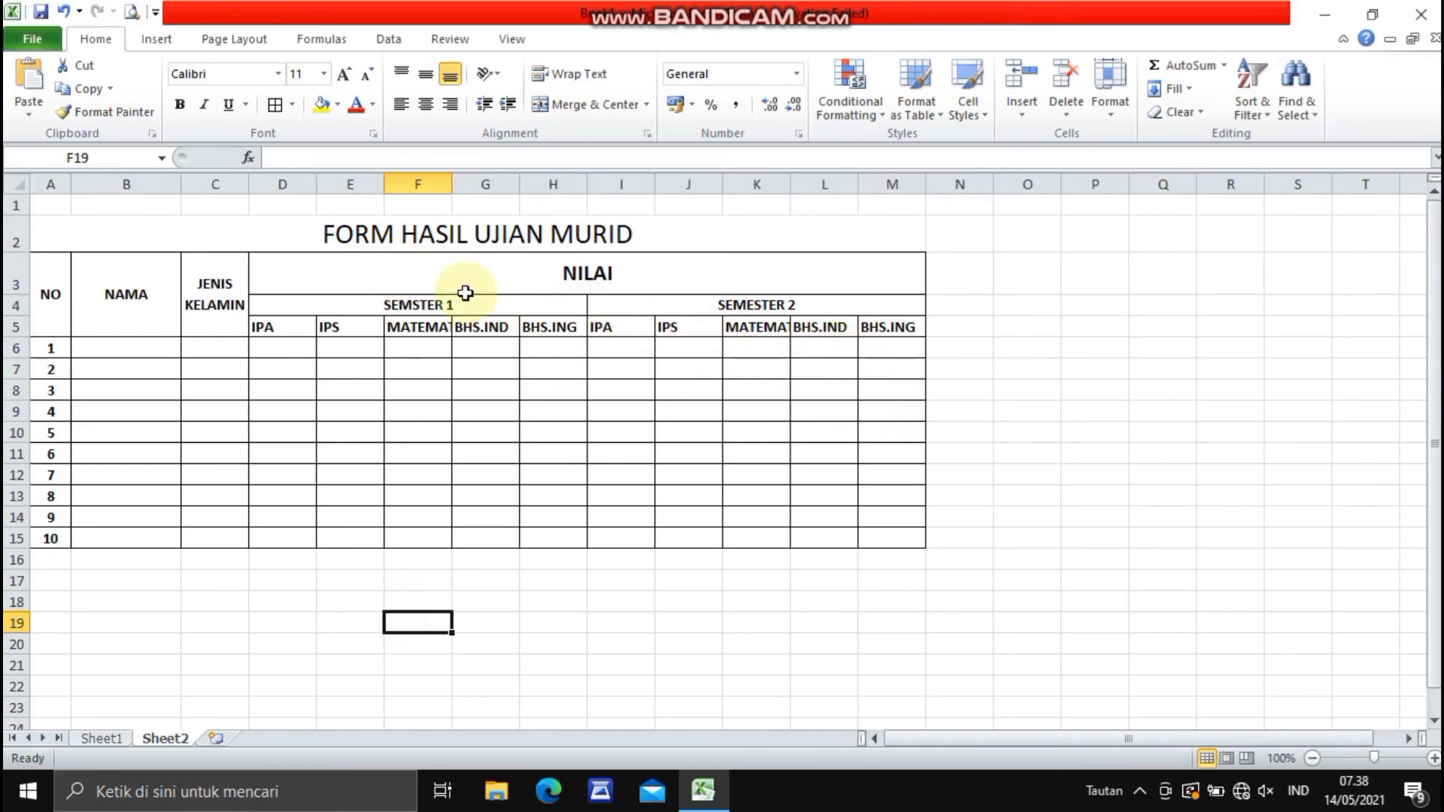
# - Widen columns D through M equally so the MATEMATIKA headers fit fully in their cells
pyautogui.click(418, 329)
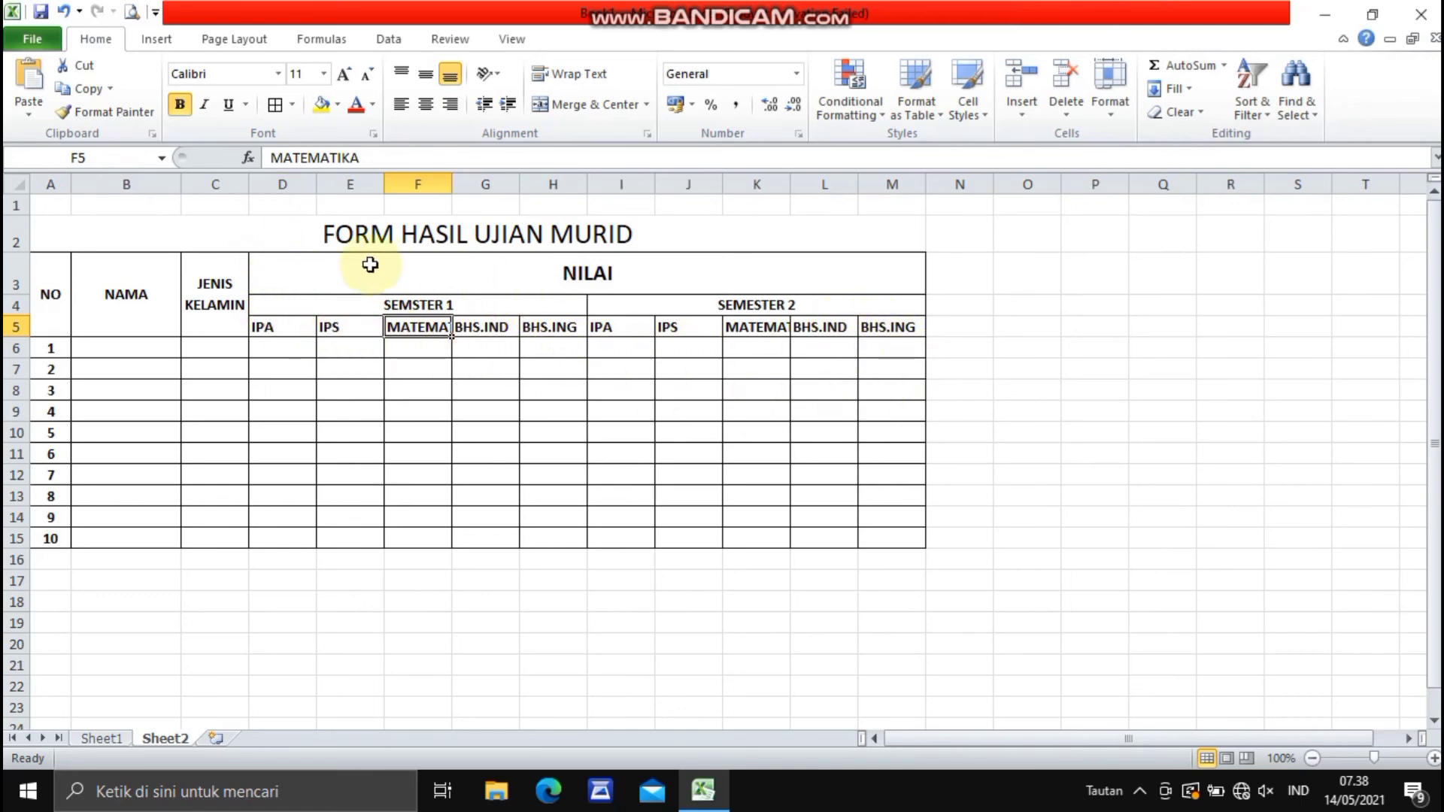
pyautogui.click(284, 183)
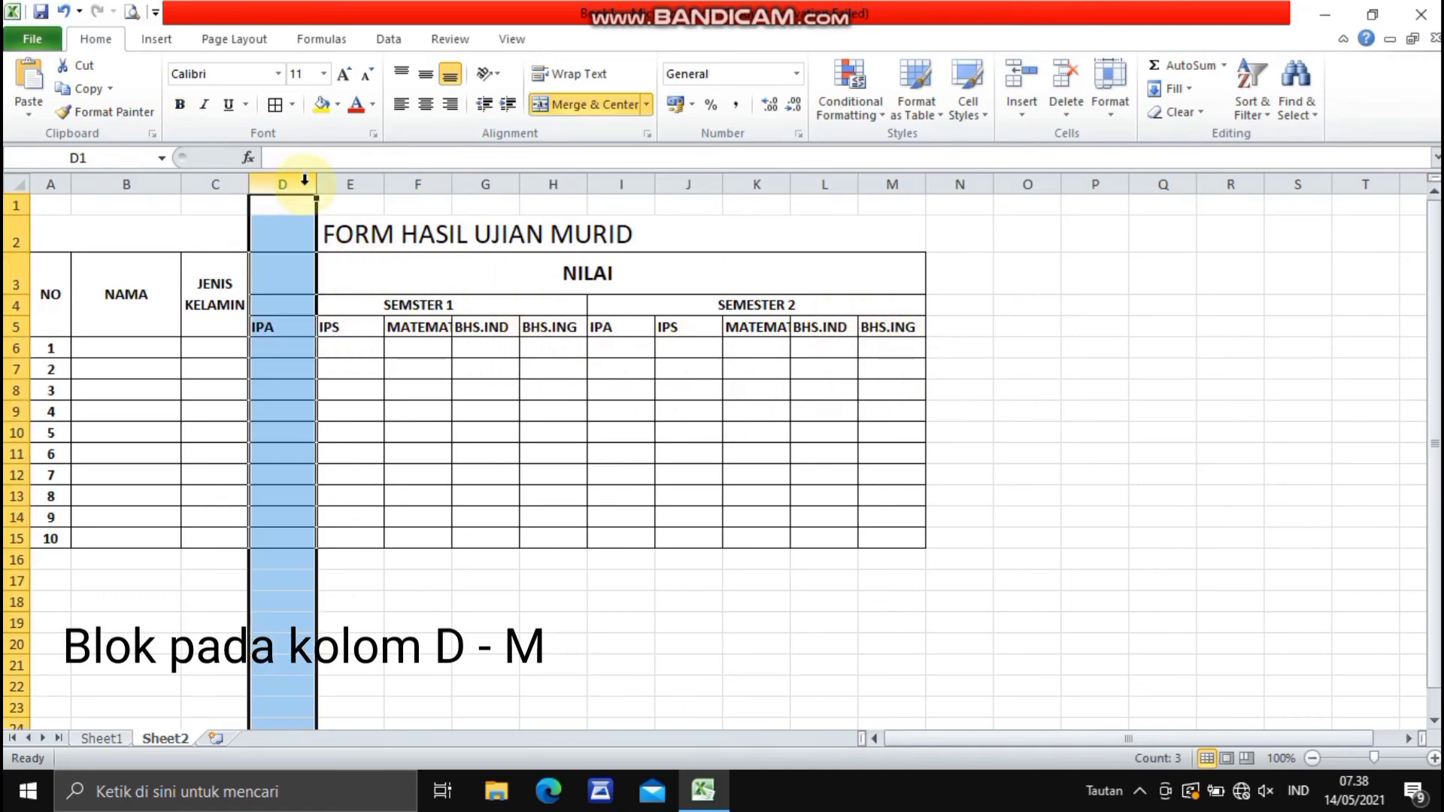
pyautogui.moveTo(304, 184); pyautogui.dragTo(864, 251)
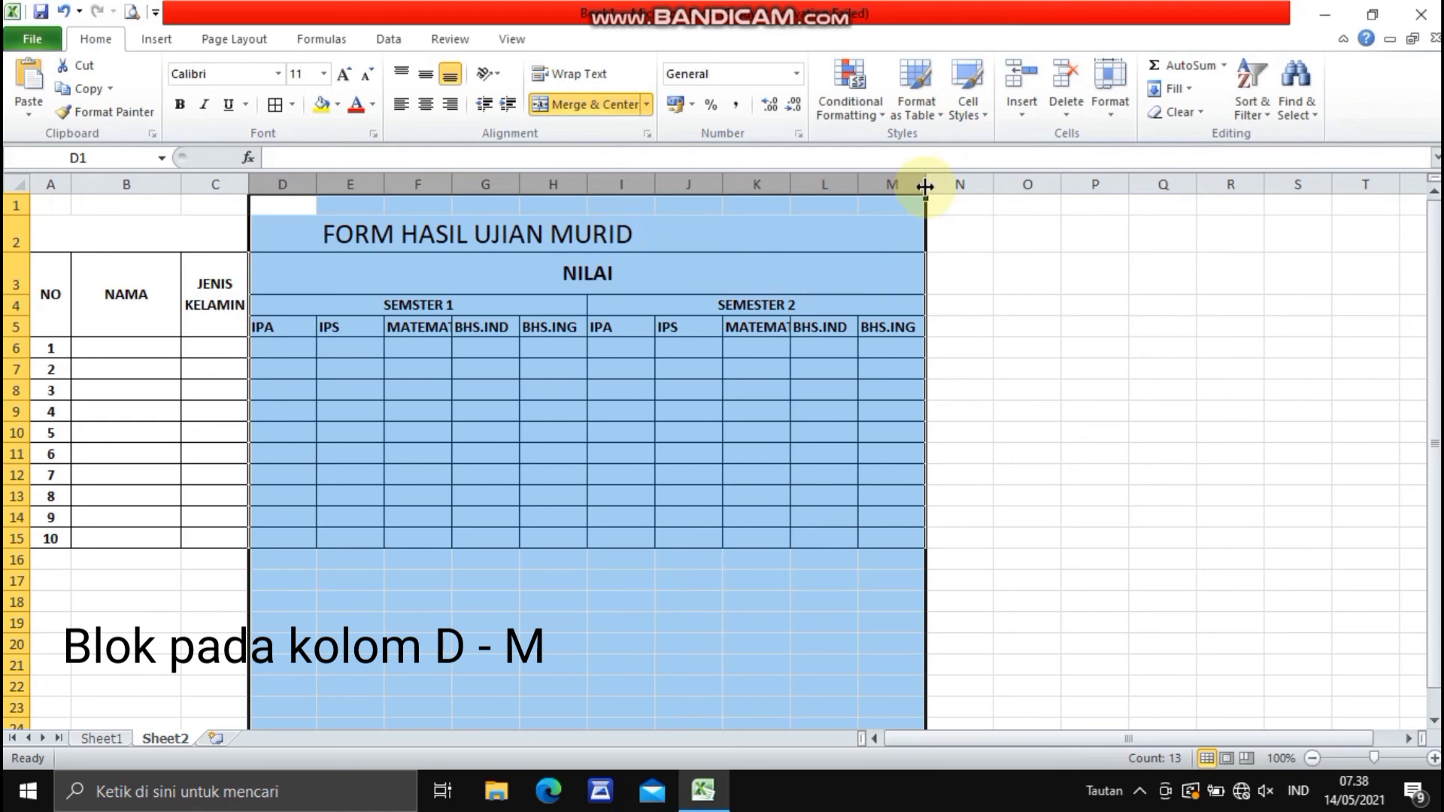
pyautogui.moveTo(924, 187); pyautogui.dragTo(946, 184)
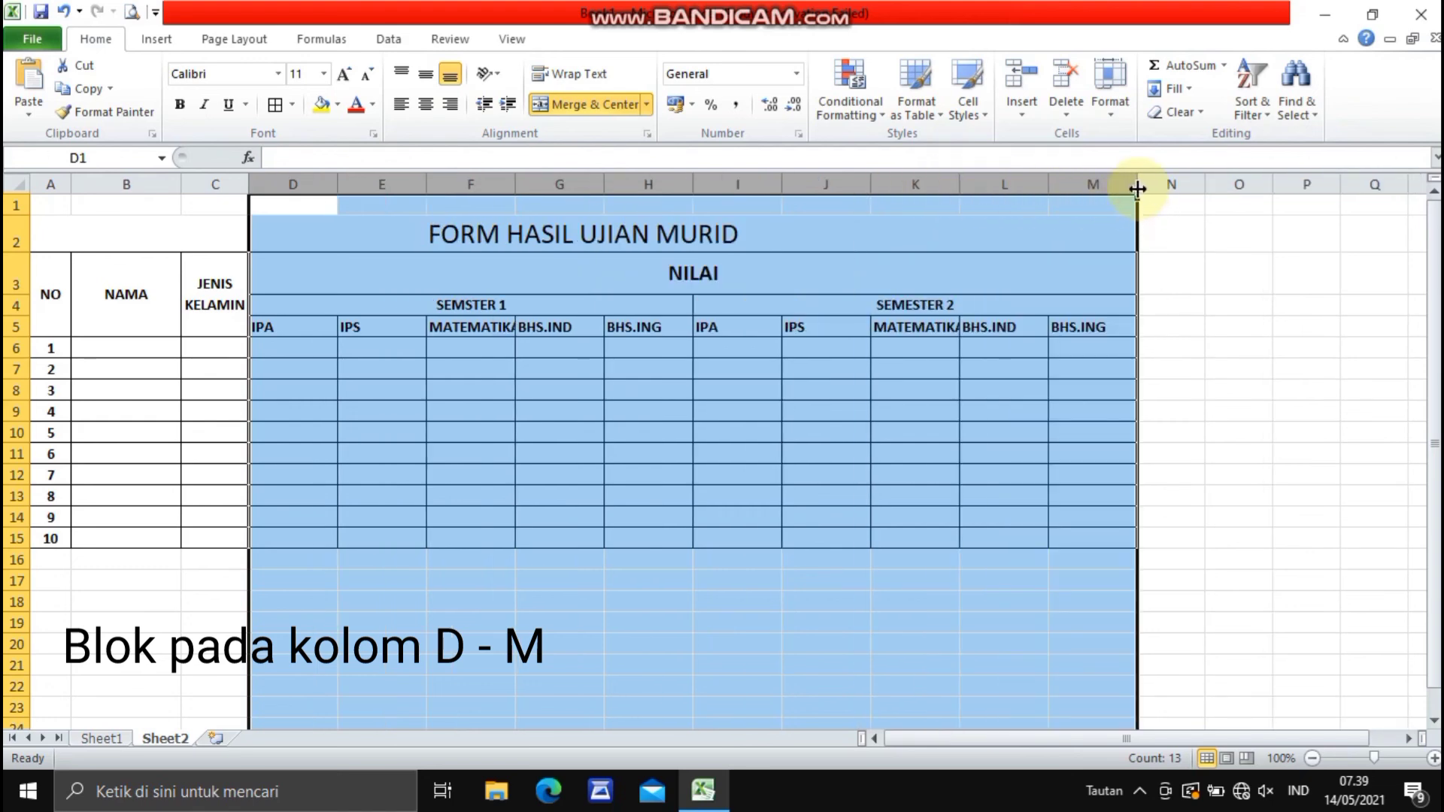
pyautogui.moveTo(1137, 189); pyautogui.dragTo(1151, 185)
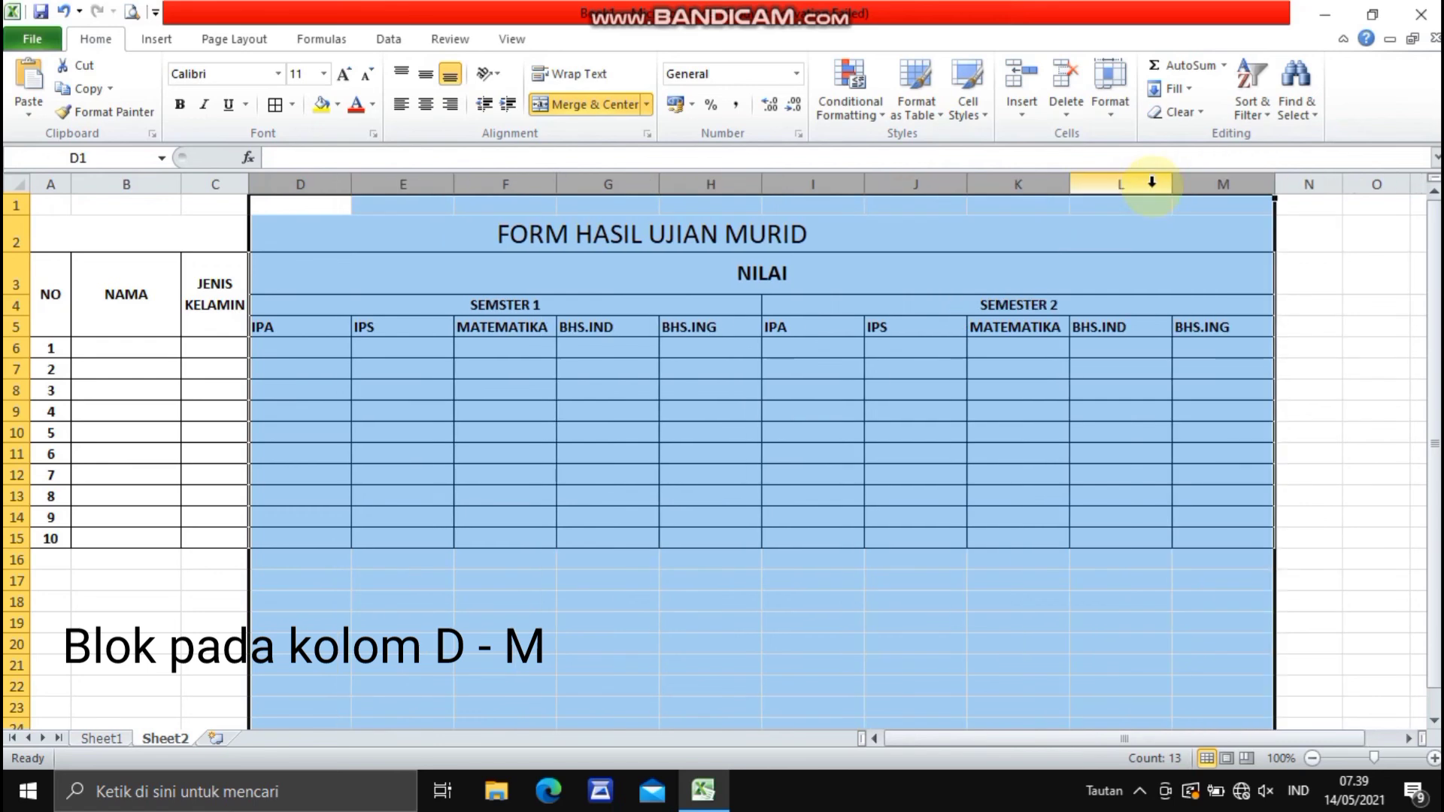
pyautogui.click(643, 667)
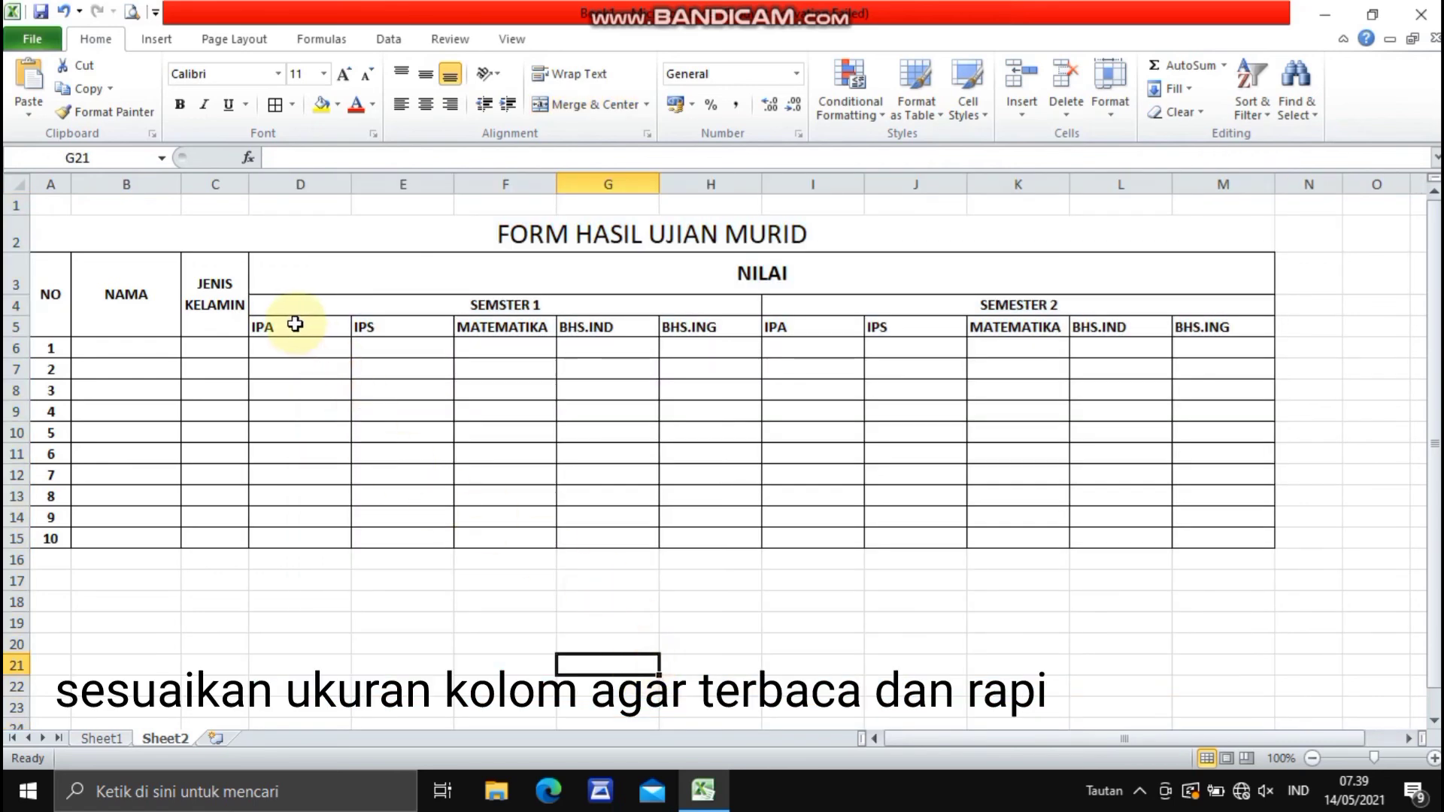
# - Center the subject headers in D5:M5 horizontally and give them middle alignment
pyautogui.moveTo(297, 326); pyautogui.dragTo(1202, 325)
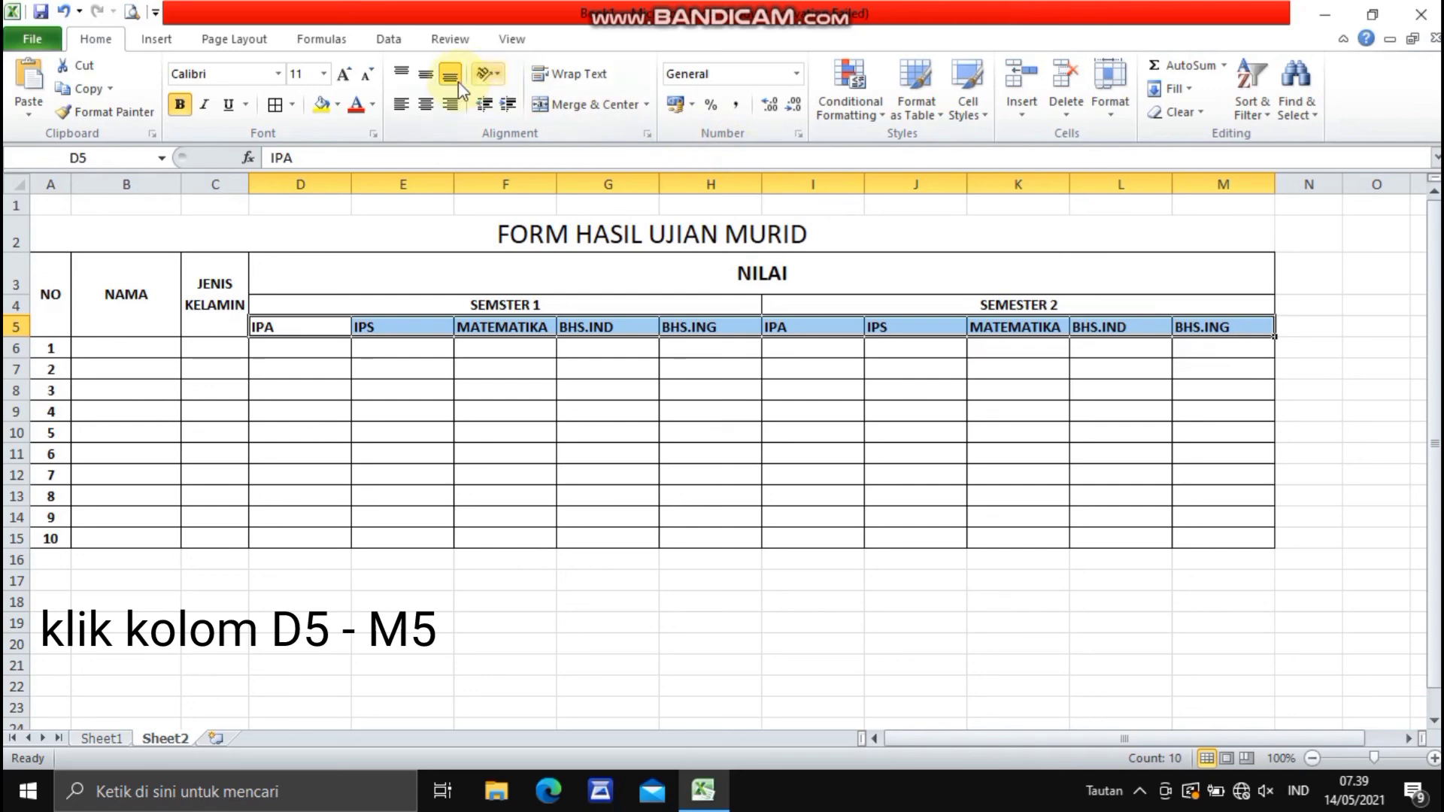
pyautogui.click(425, 74)
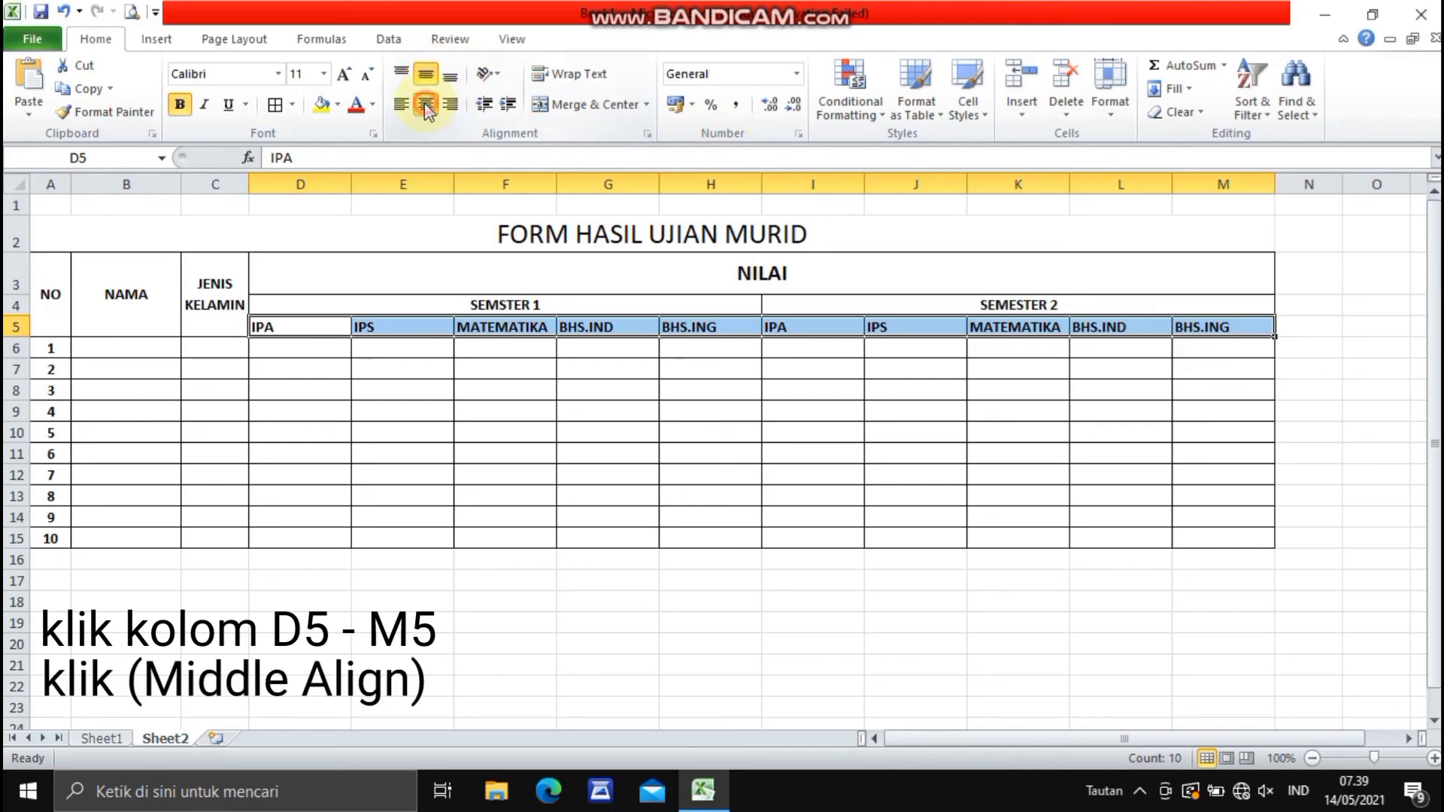
pyautogui.click(424, 106)
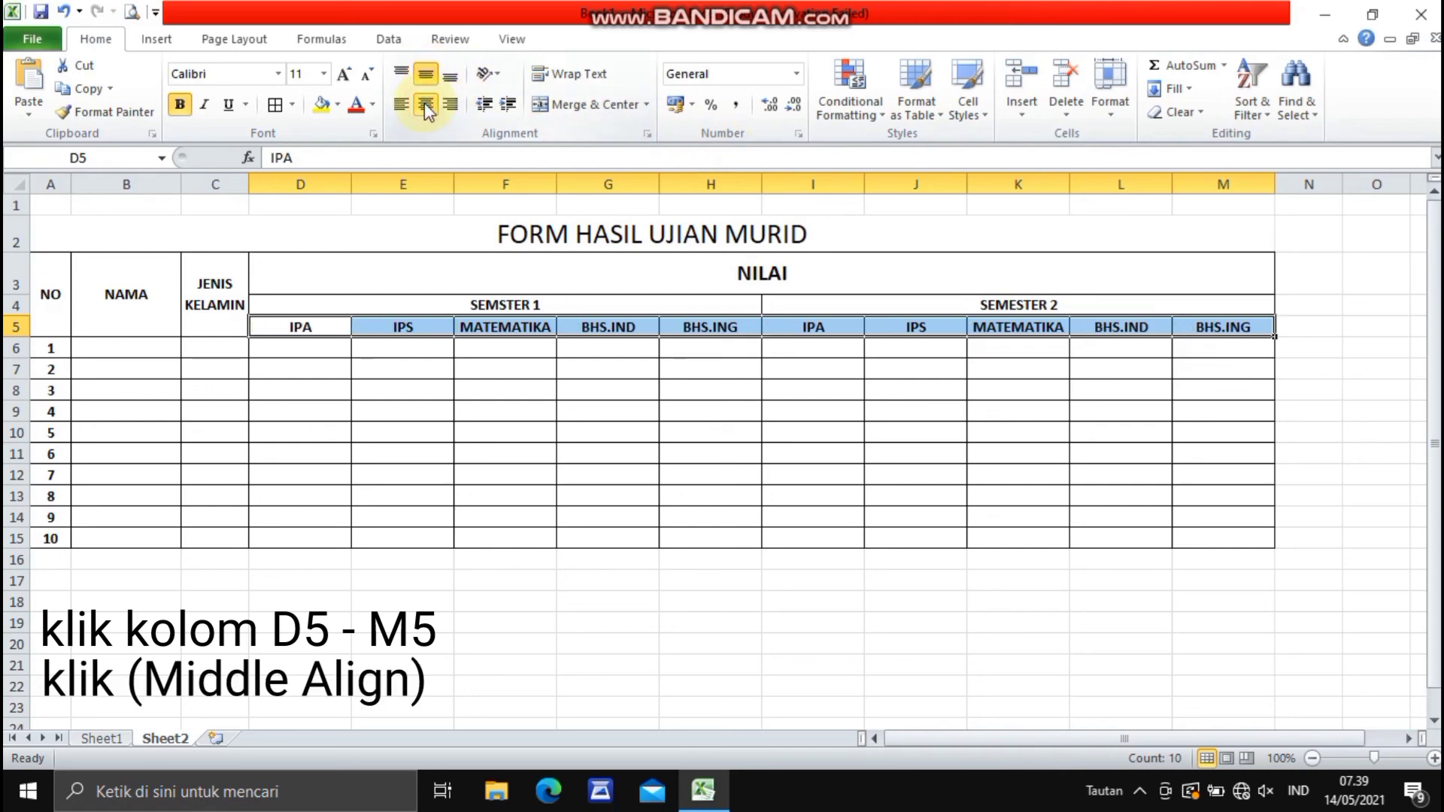
pyautogui.click(505, 604)
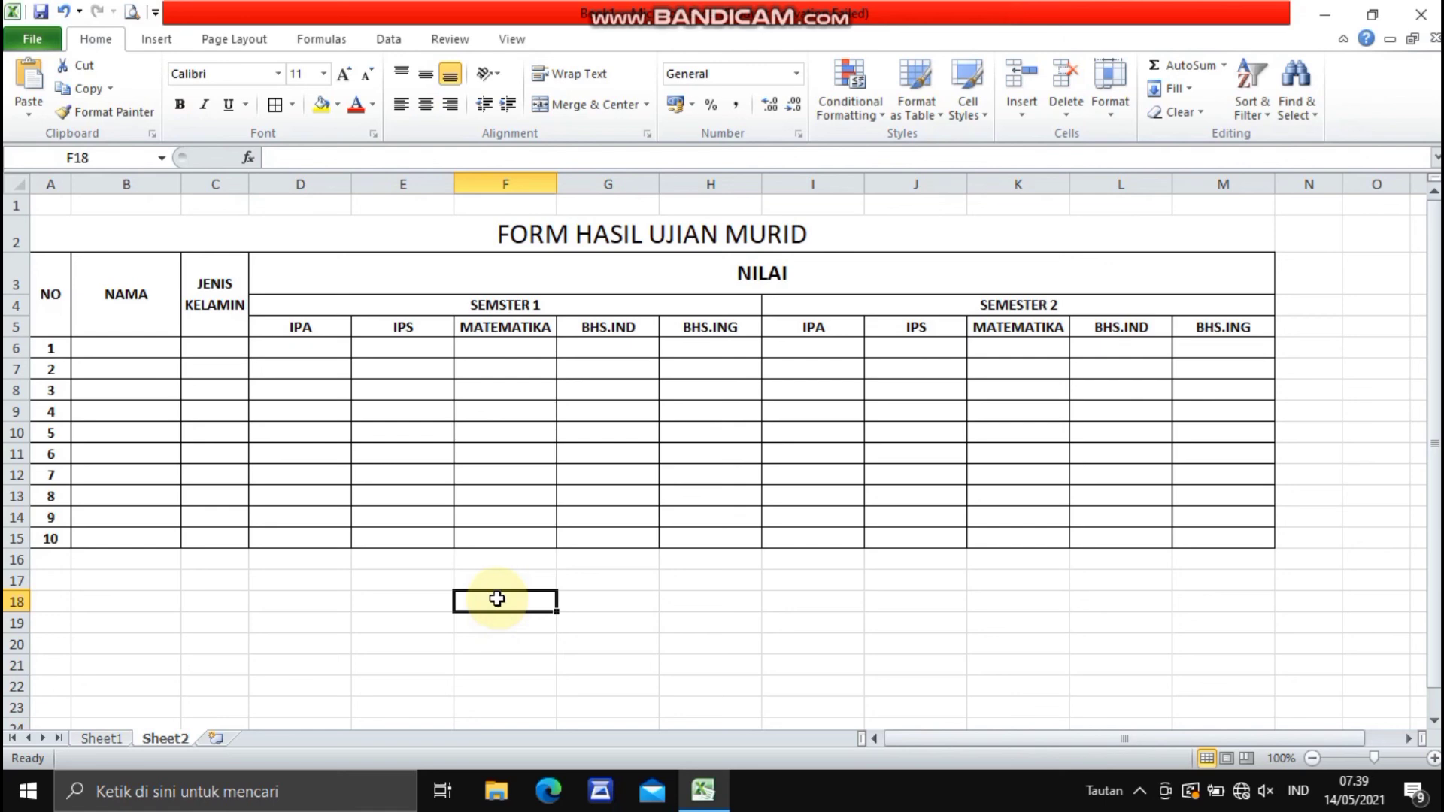